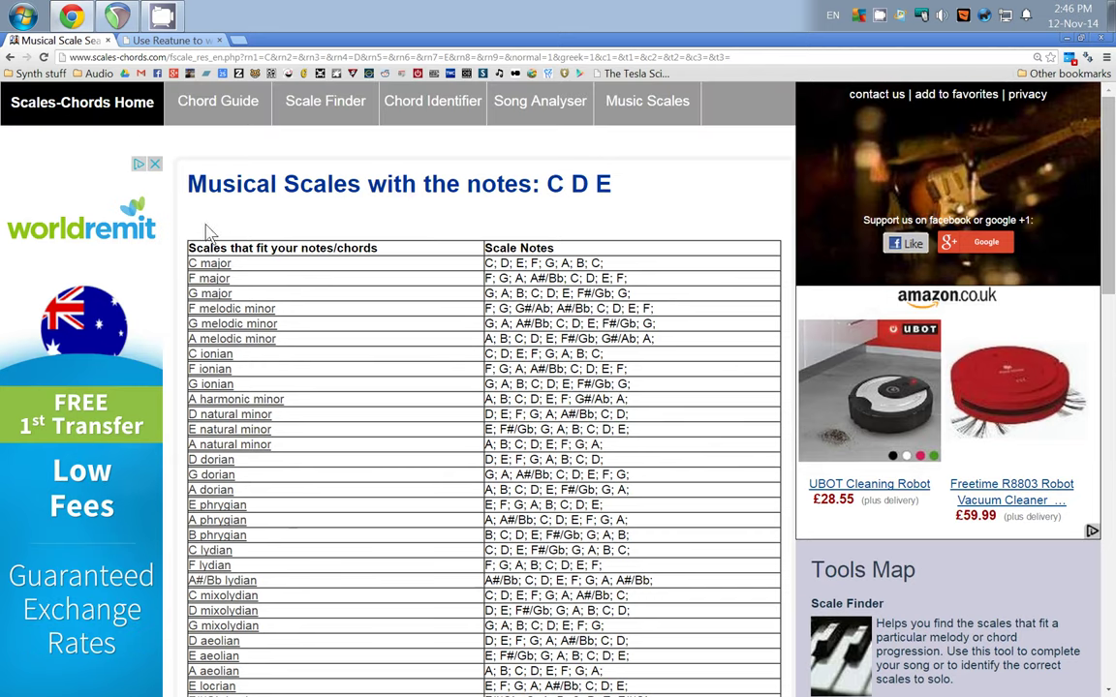
Open the details of the C major scale from the list of matching scales.
{"action": "left_click", "coordinate": [225, 267]}
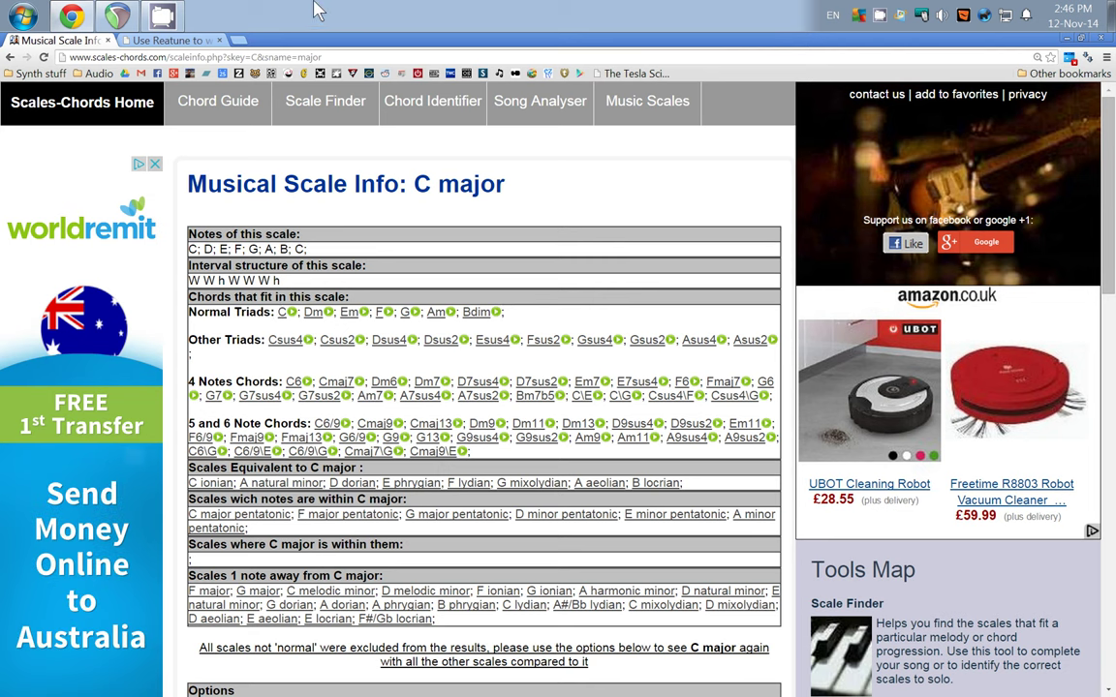
Switch to REAPER and insert a new MIDI item at the start of the empty project.
{"action": "left_click", "coordinate": [117, 15]}
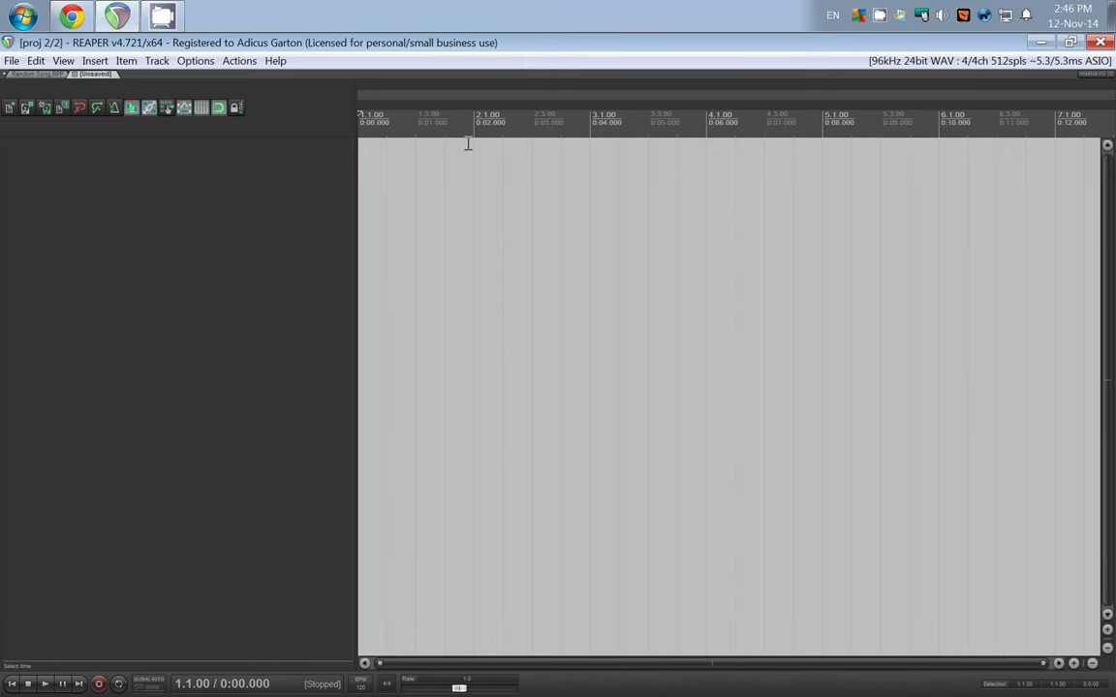
{"action": "right_click", "coordinate": [296, 205]}
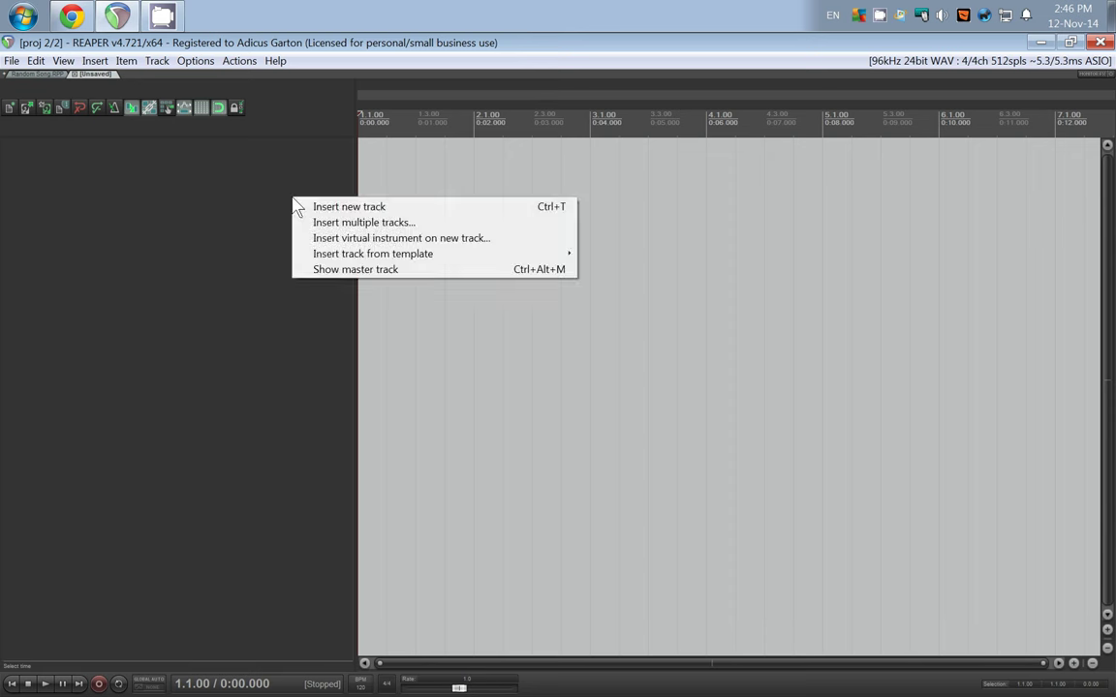
{"action": "left_click", "coordinate": [95, 61]}
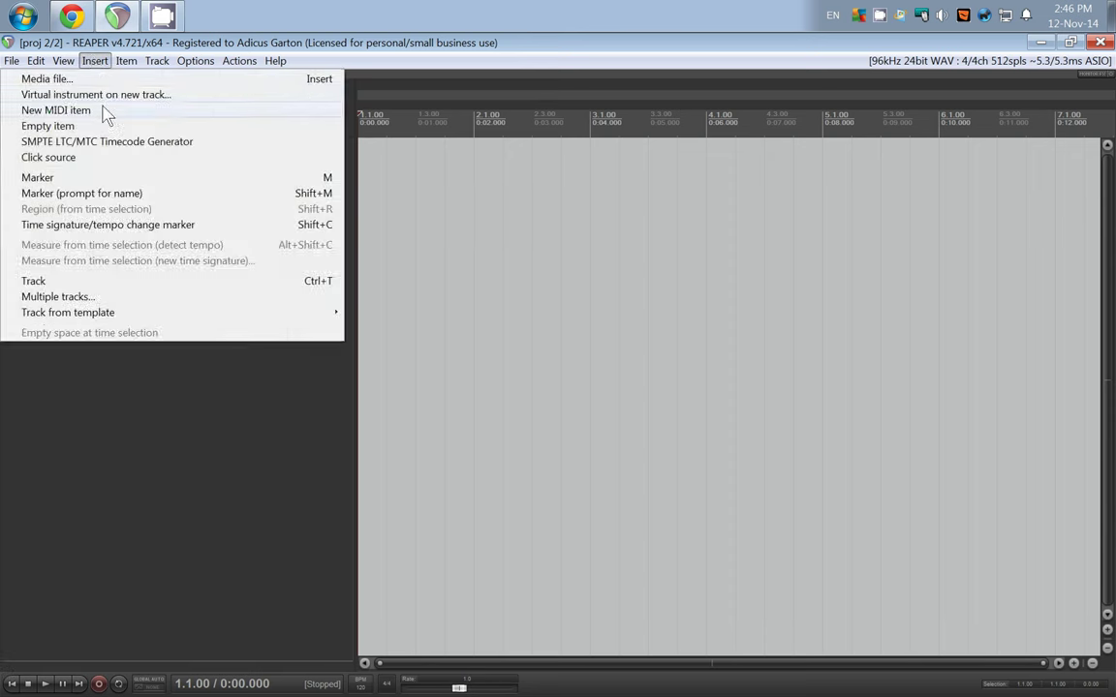
{"action": "left_click", "coordinate": [105, 110]}
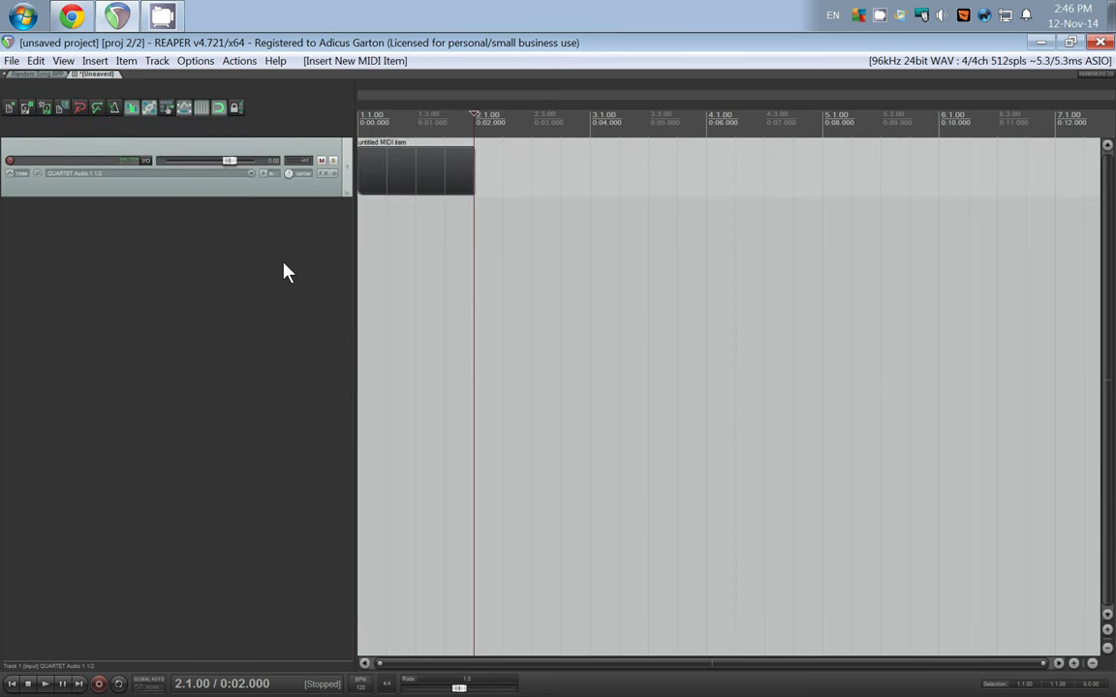
Fill the one-bar MIDI item with eight consecutive 1/8 notes on C2, then close the MIDI editor.
{"action": "scroll", "coordinate": [378, 206], "scroll_direction": "down", "scroll_amount": 2}
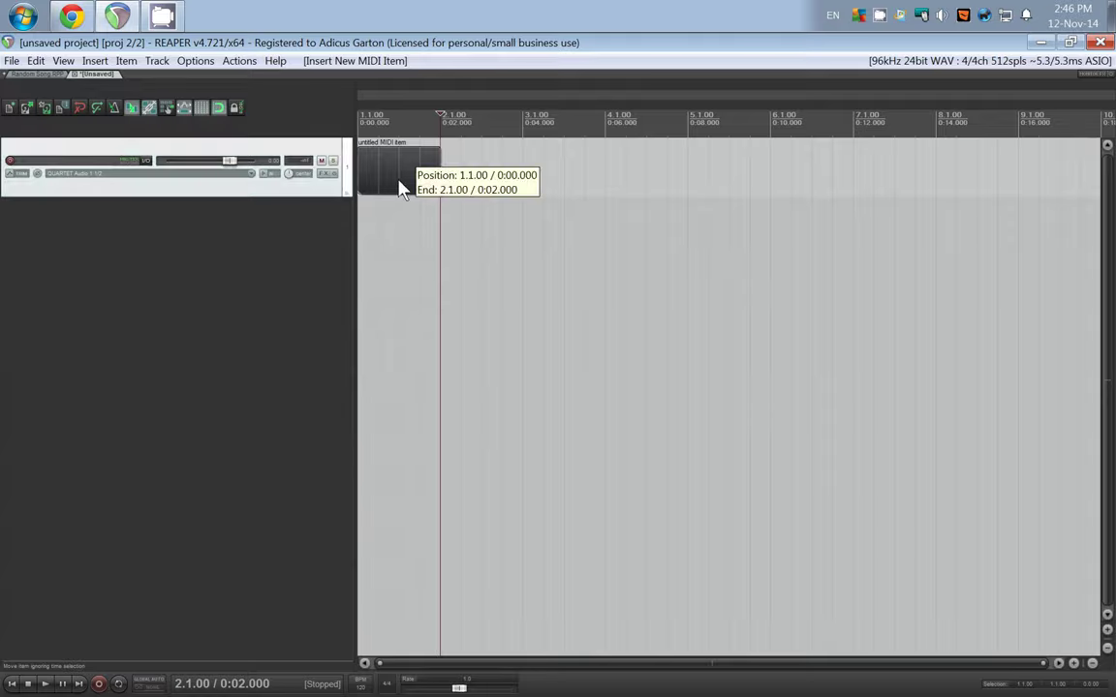
{"action": "double_click", "coordinate": [401, 187]}
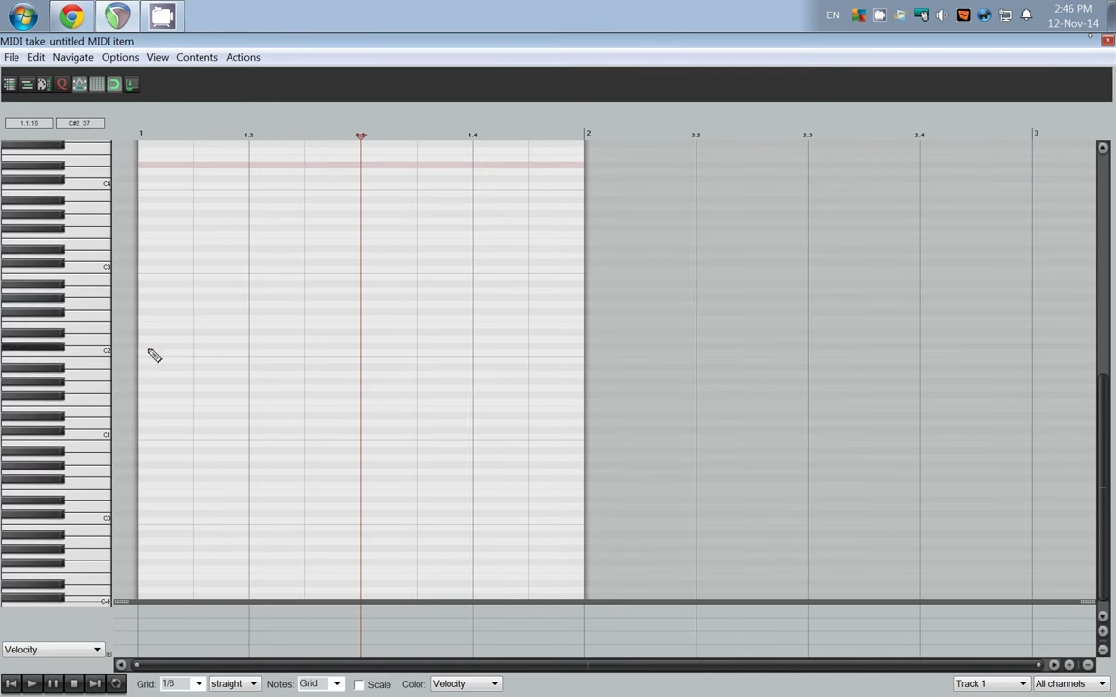
{"action": "left_click", "coordinate": [184, 356]}
{"action": "left_click", "coordinate": [219, 356]}
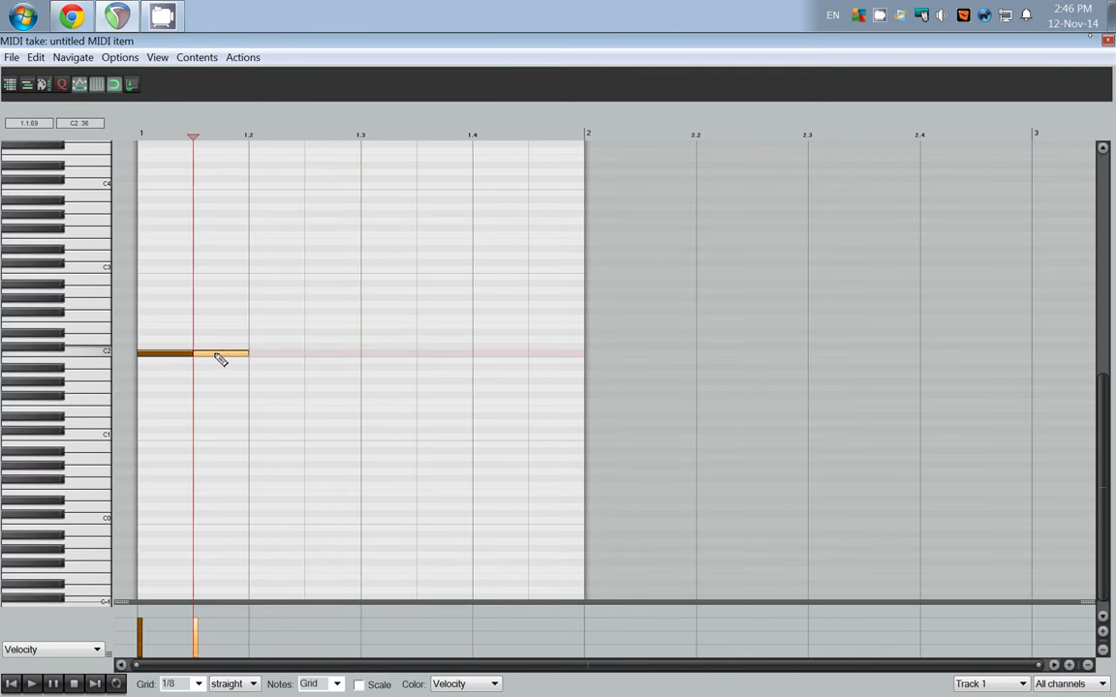
{"action": "left_click", "coordinate": [276, 355]}
{"action": "left_click", "coordinate": [334, 355]}
{"action": "left_click", "coordinate": [385, 355]}
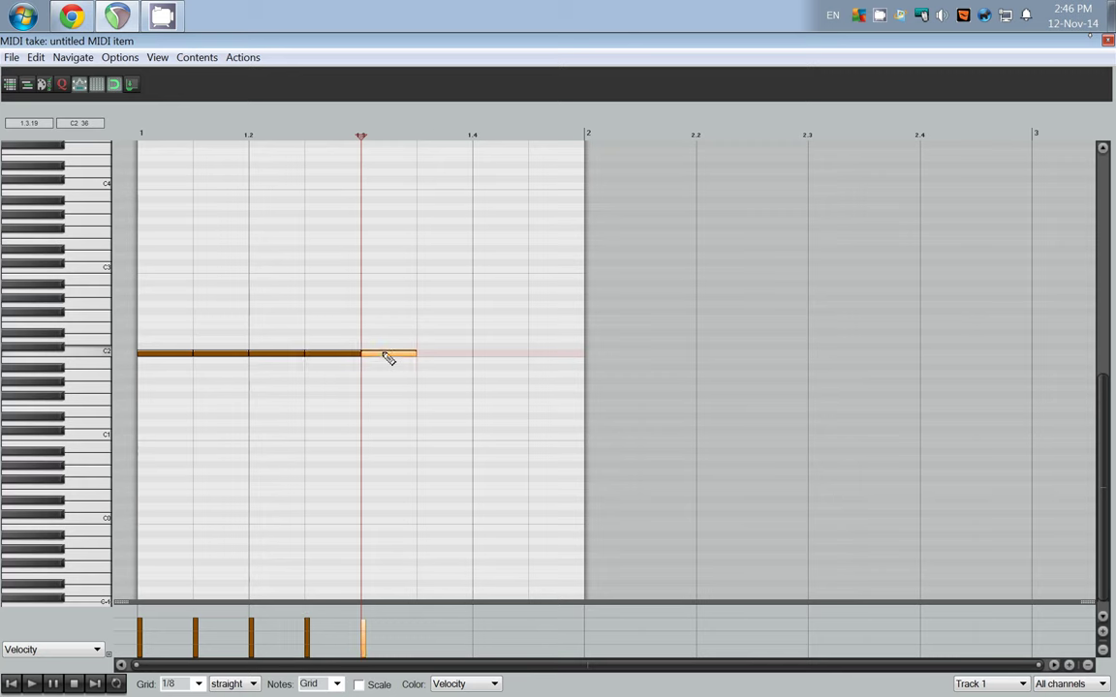
{"action": "left_click", "coordinate": [442, 356]}
{"action": "left_click", "coordinate": [518, 355]}
{"action": "left_click", "coordinate": [574, 356]}
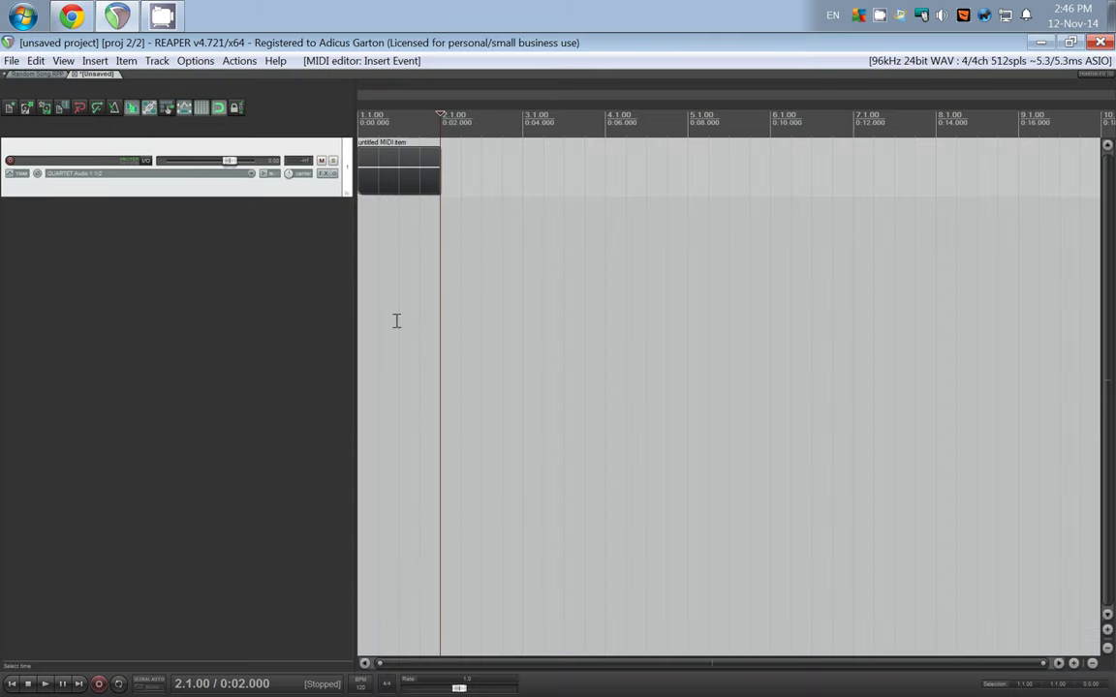
{"action": "left_click", "coordinate": [1107, 40]}
Insert a new track below the track holding the MIDI item.
{"action": "left_click", "coordinate": [219, 107]}
{"action": "right_click", "coordinate": [245, 259]}
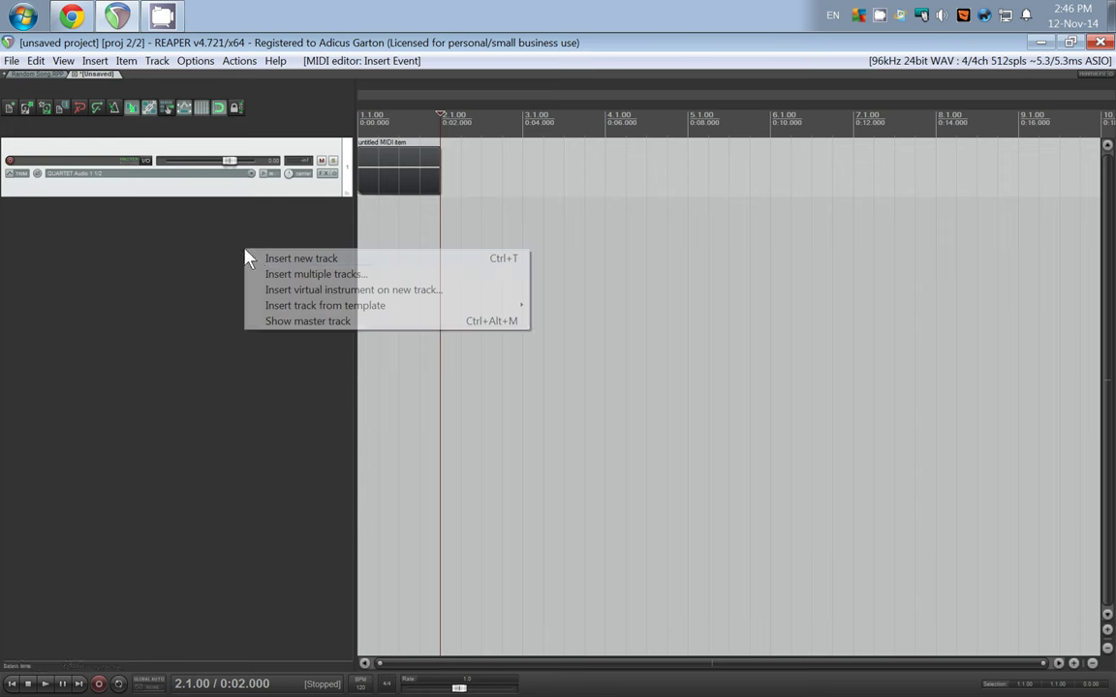
{"action": "left_click", "coordinate": [253, 258]}
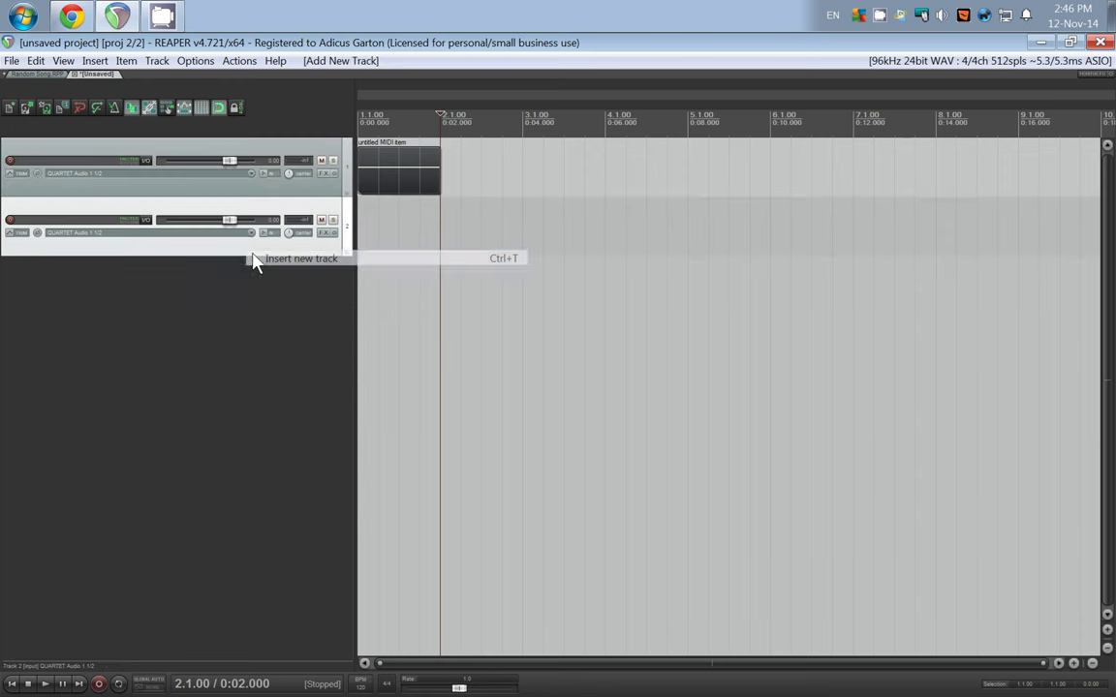
Arm the second track for recording and set it to record its output as MIDI.
{"action": "left_click", "coordinate": [10, 220]}
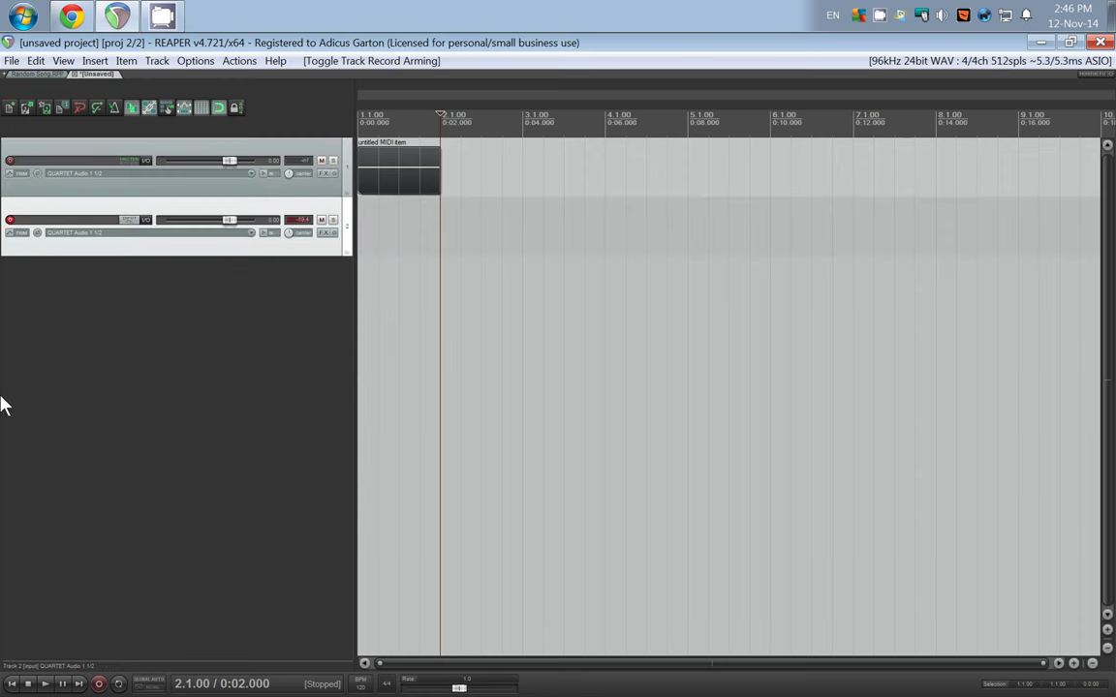
{"action": "right_click", "coordinate": [10, 220]}
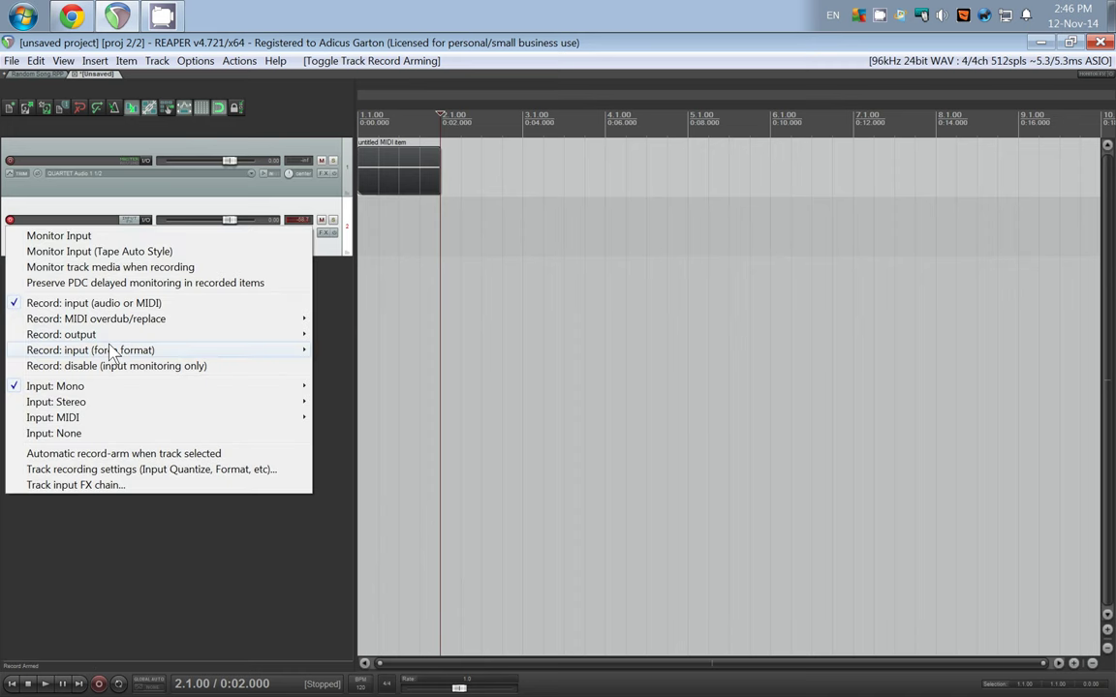
{"action": "mouse_move", "coordinate": [108, 336]}
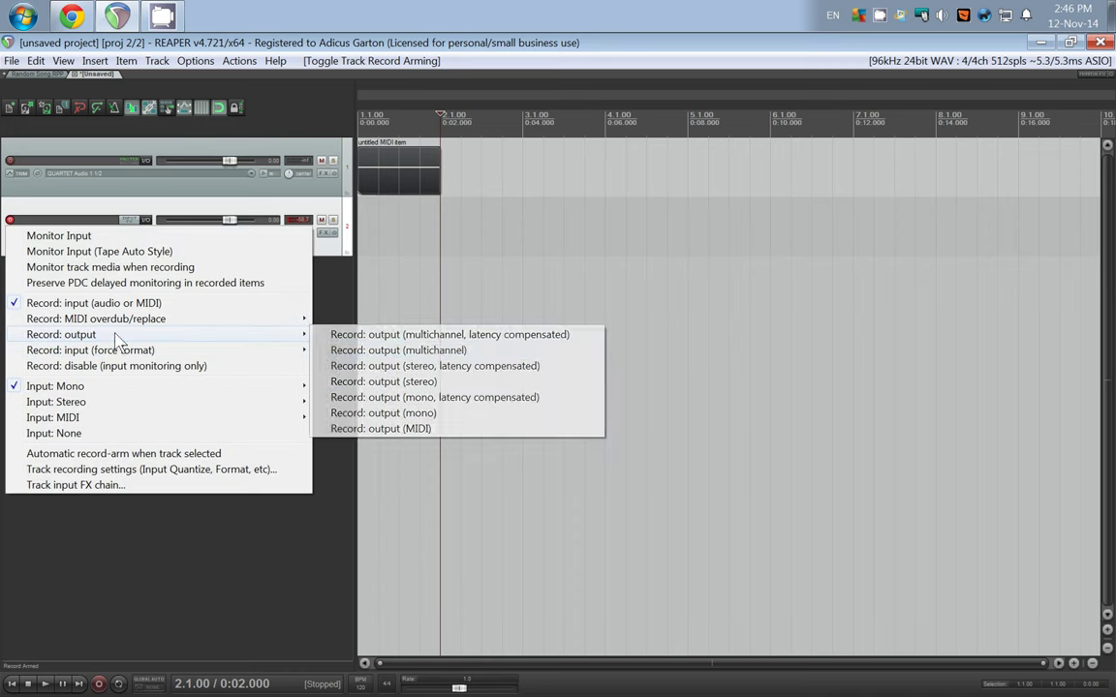
{"action": "left_click", "coordinate": [430, 429]}
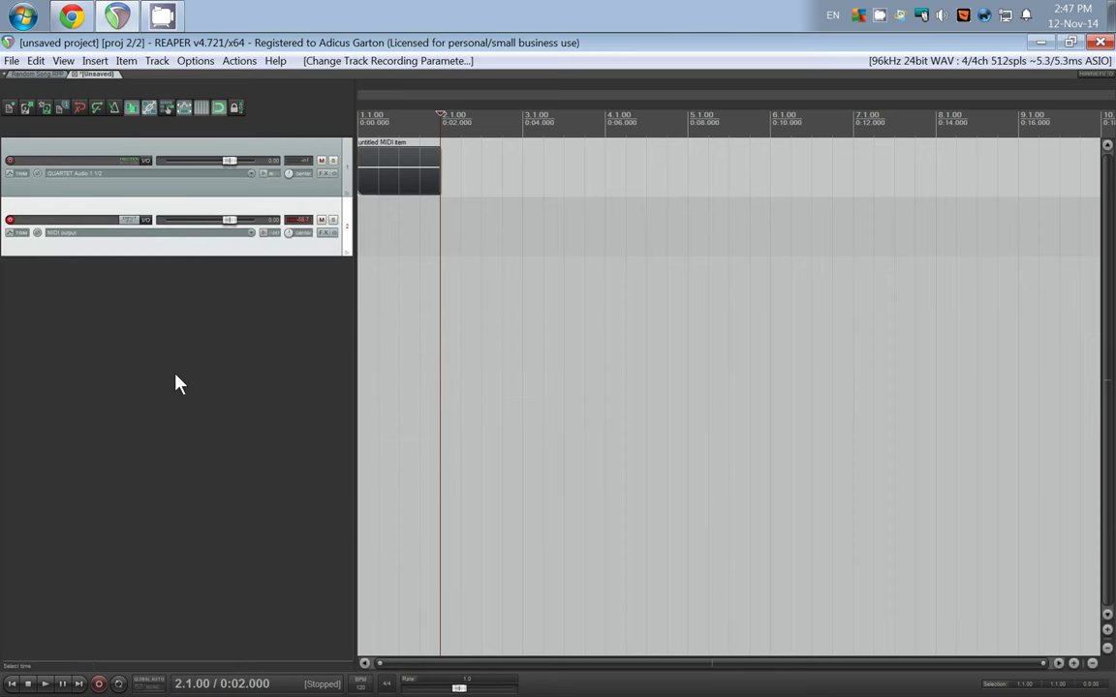
Name the first track "Bassline (random)" and the second track "Bassline (midi + Reasynth)".
{"action": "left_click", "coordinate": [59, 160]}
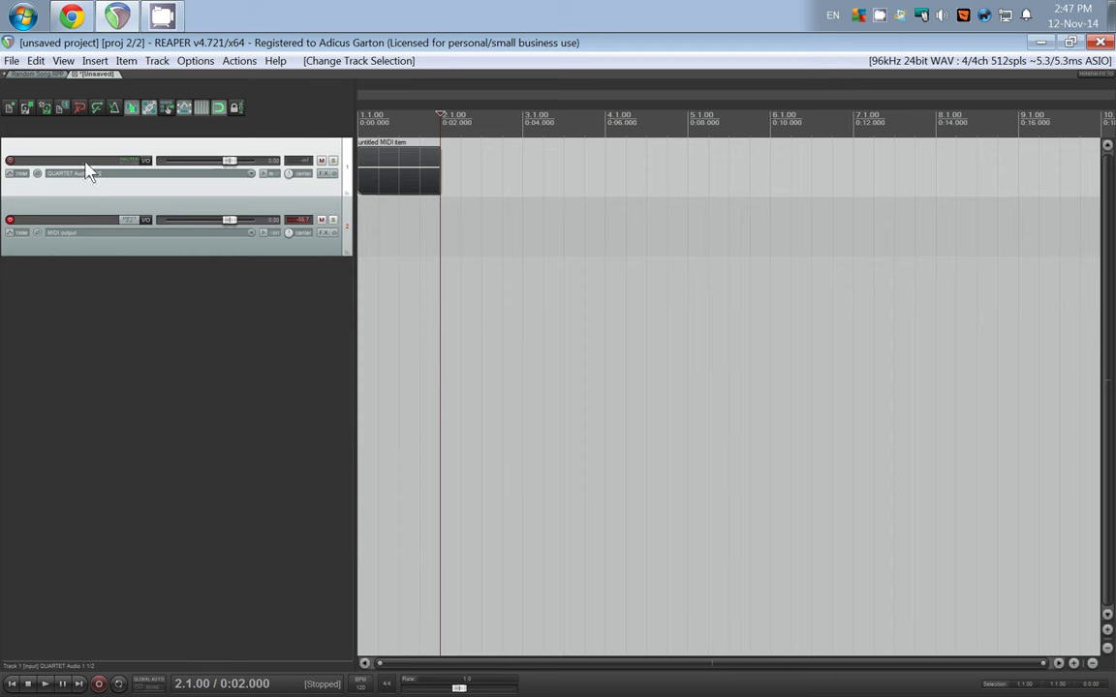
{"action": "type", "text": "Bassline (random)"}
{"action": "key", "text": "Return"}
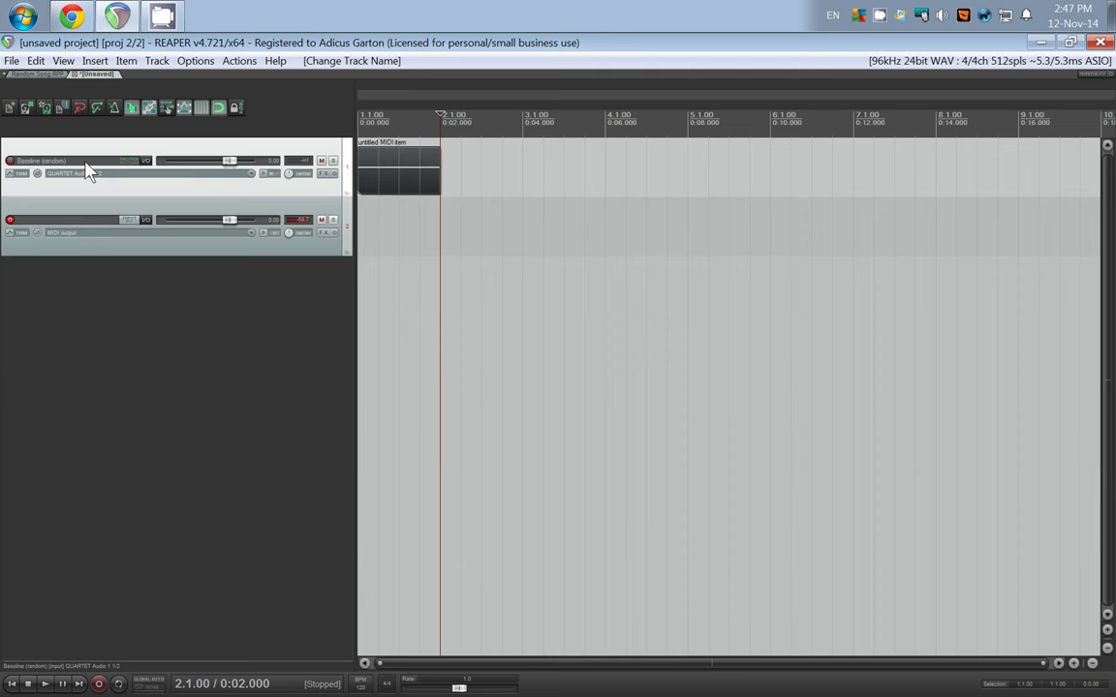
{"action": "left_click", "coordinate": [75, 230]}
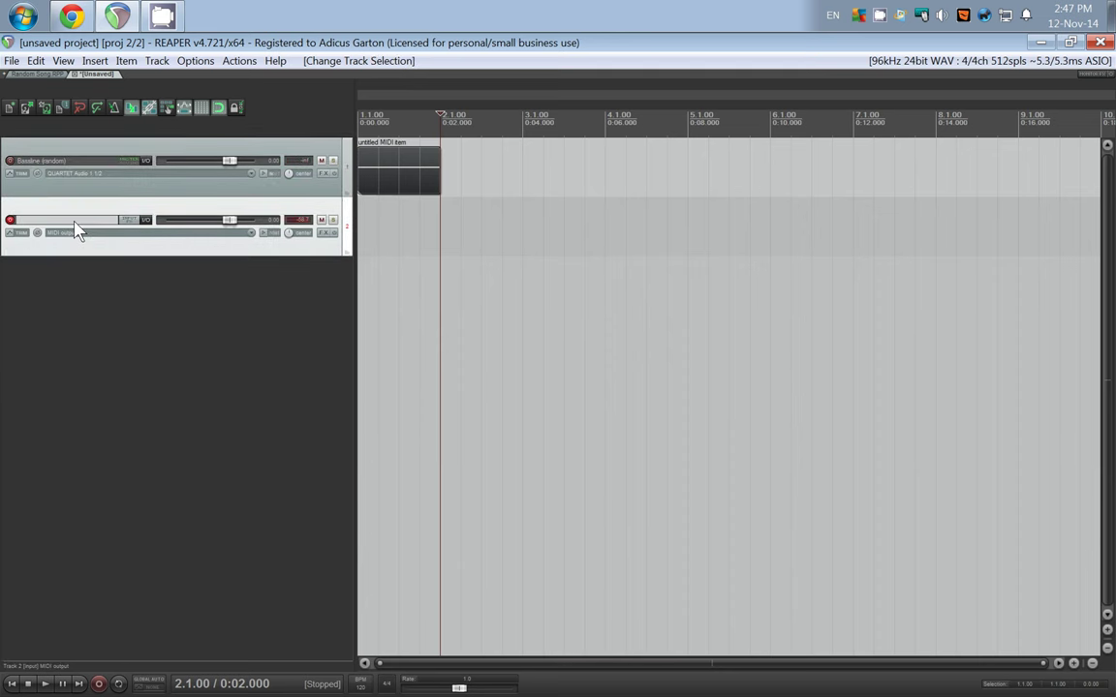
{"action": "type", "text": "Bassline (midi > Reasynth)"}
{"action": "key", "text": "Return"}
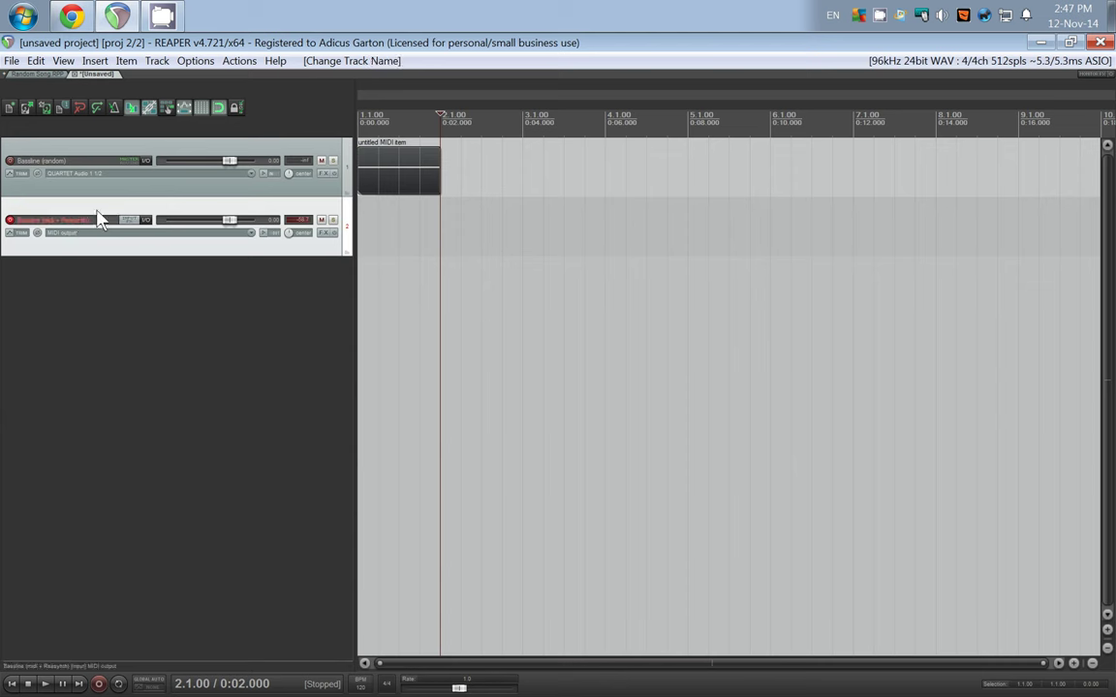
Add the JS: IX/MIDI_Variant effect to the Bassline (random) track and close its effects window.
{"action": "left_click", "coordinate": [325, 173]}
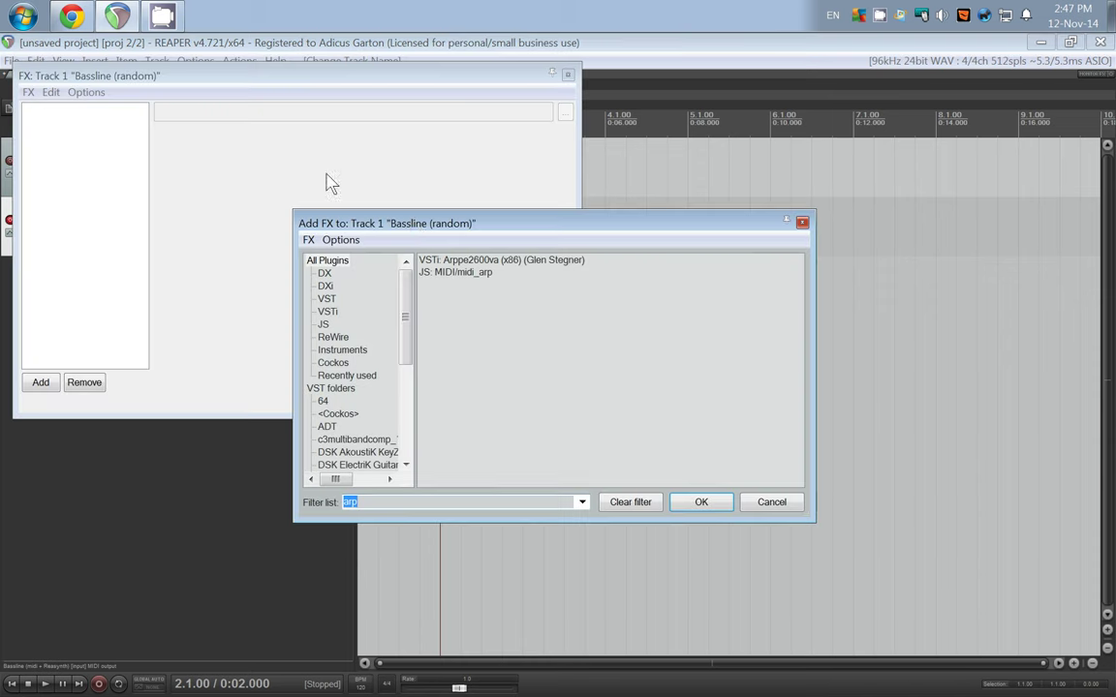
{"action": "left_click_drag", "start_coordinate": [413, 225], "coordinate": [356, 212]}
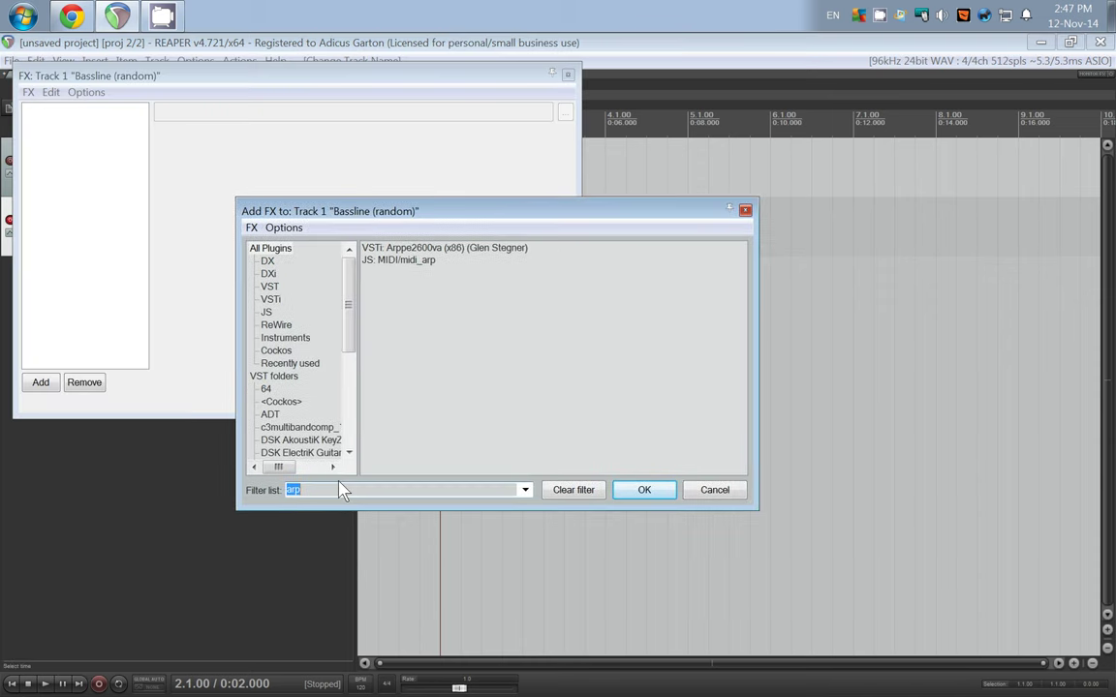
{"action": "type", "text": "js midi variant"}
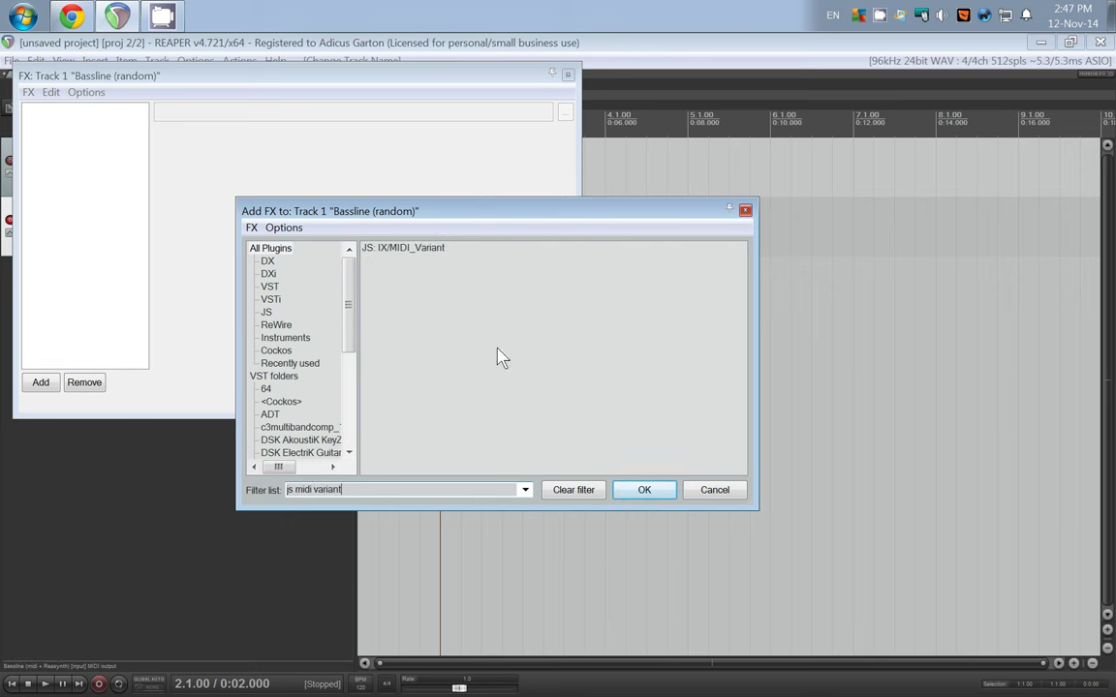
{"action": "double_click", "coordinate": [427, 254]}
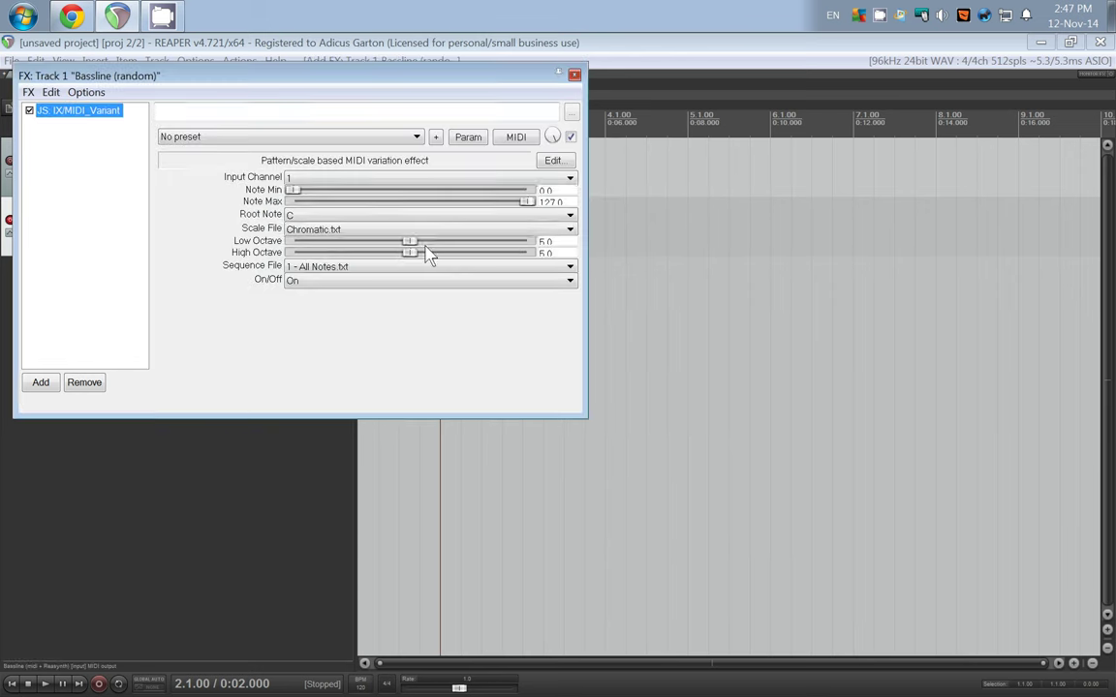
{"action": "left_click_drag", "start_coordinate": [364, 80], "coordinate": [377, 271]}
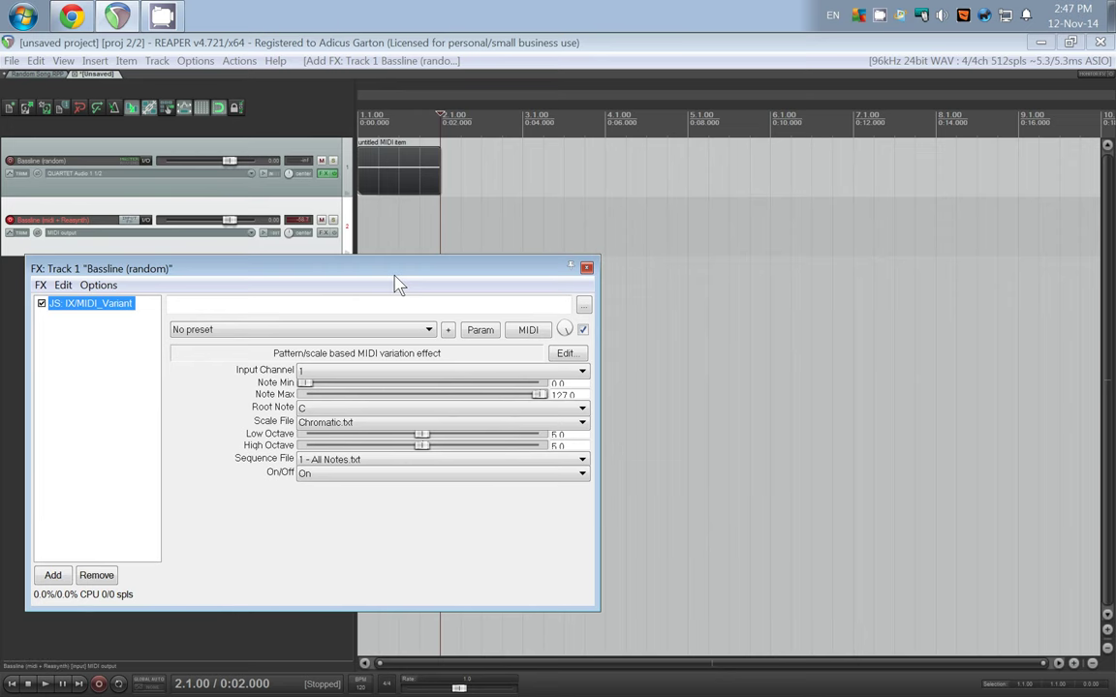
{"action": "left_click_drag", "start_coordinate": [397, 283], "coordinate": [437, 299]}
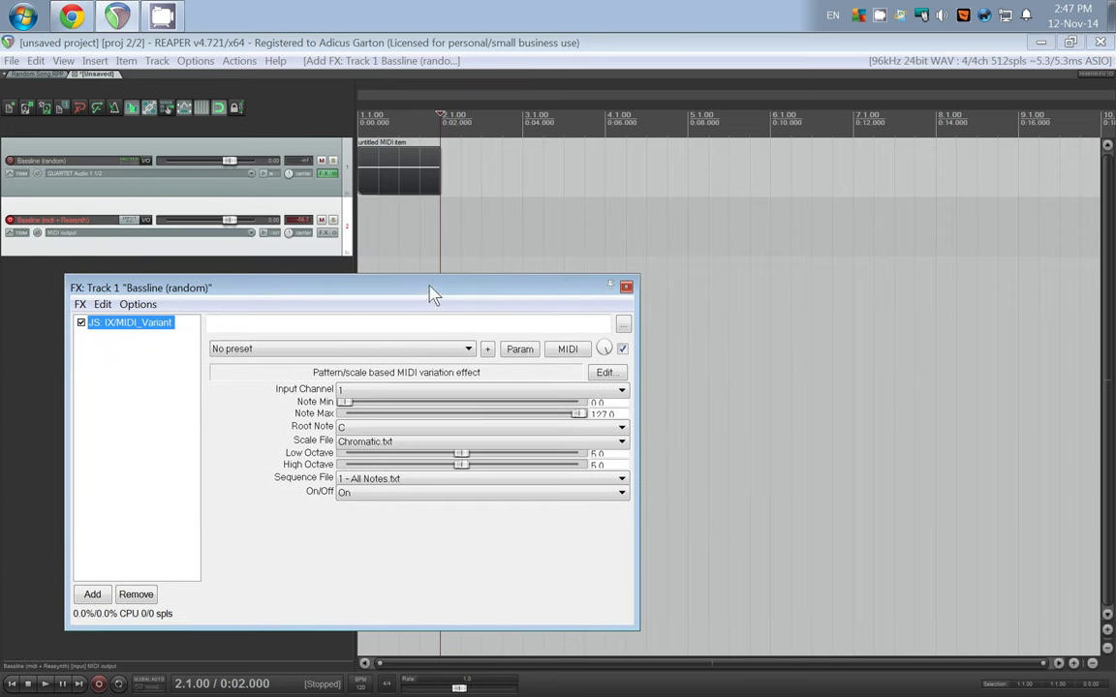
{"action": "key", "text": "Escape"}
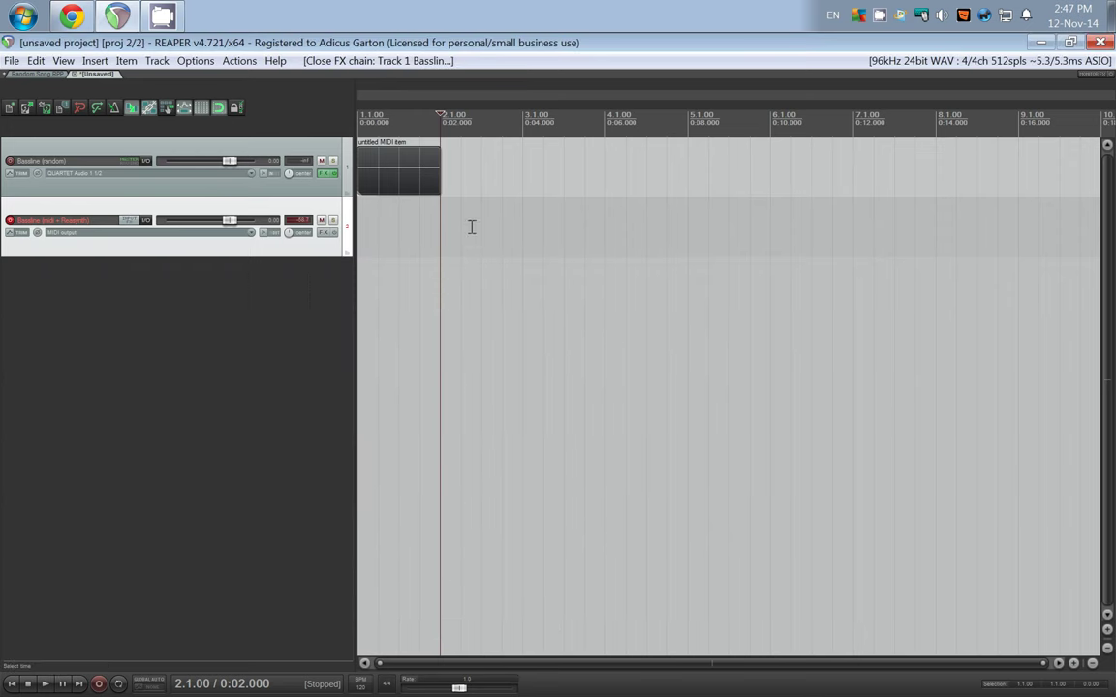
Add the VSTi: ReaSynth (Cockos) instrument to the Bassline (midi + Reasynth) track and close its effects window.
{"action": "left_click", "coordinate": [328, 234]}
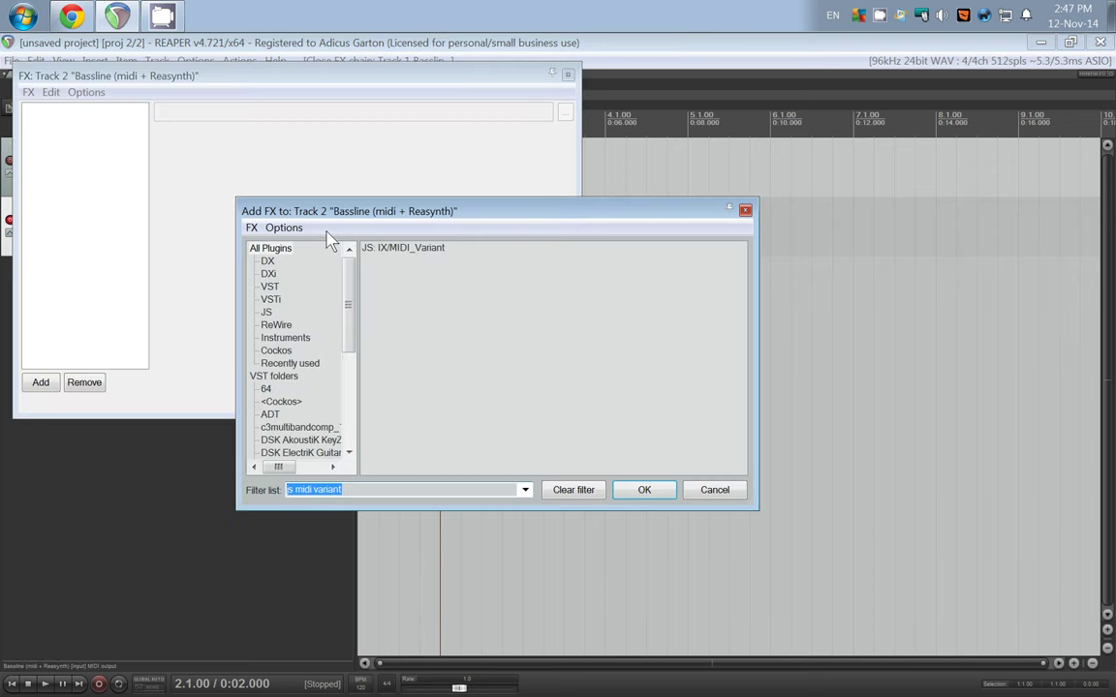
{"action": "type", "text": "reas"}
{"action": "double_click", "coordinate": [408, 310]}
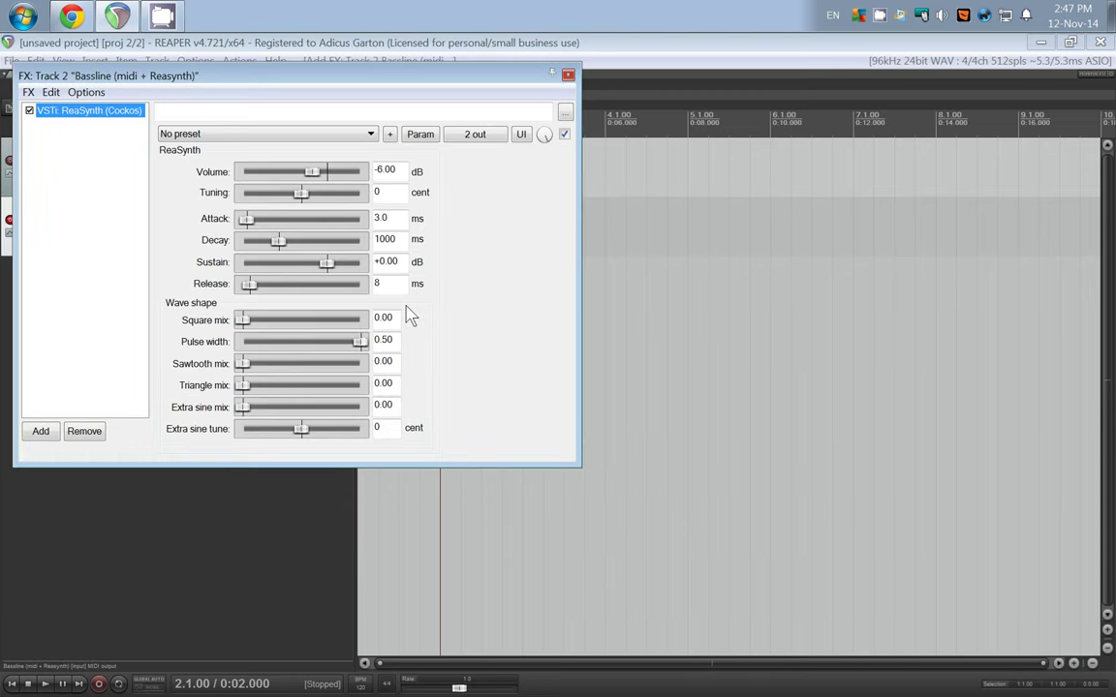
{"action": "left_click", "coordinate": [569, 78]}
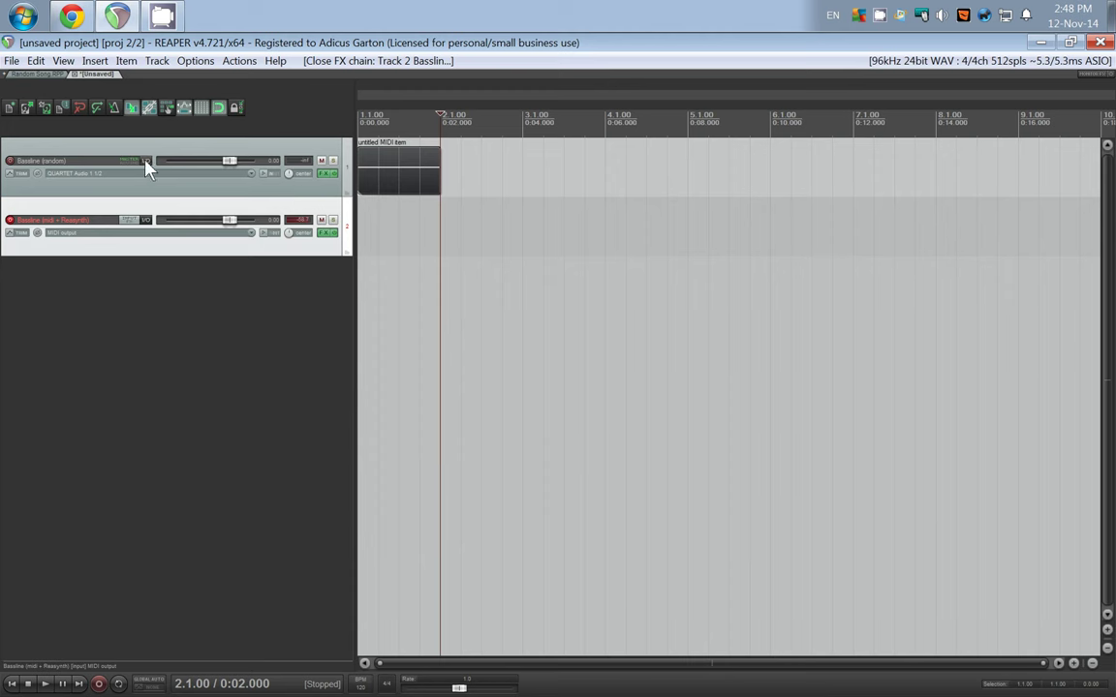
Create a send from the Bassline (random) track to the Bassline (midi + Reasynth) track, with audio set to None and MIDI to All.
{"action": "left_click_drag", "start_coordinate": [160, 199], "coordinate": [150, 228]}
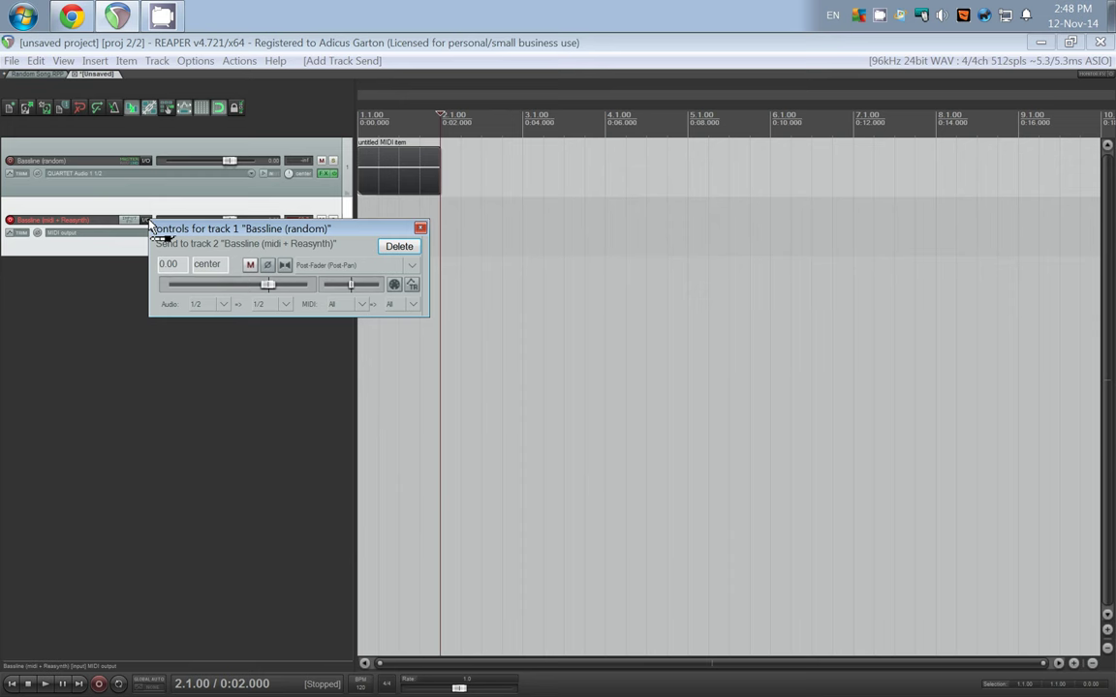
{"action": "left_click", "coordinate": [219, 305]}
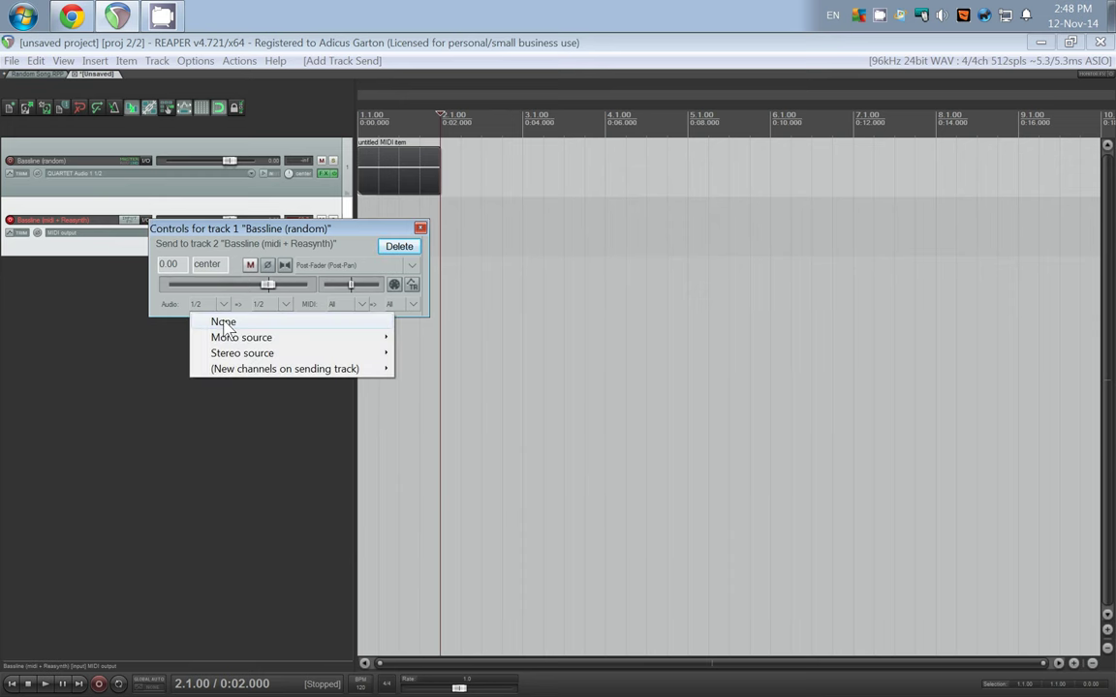
{"action": "left_click", "coordinate": [223, 323]}
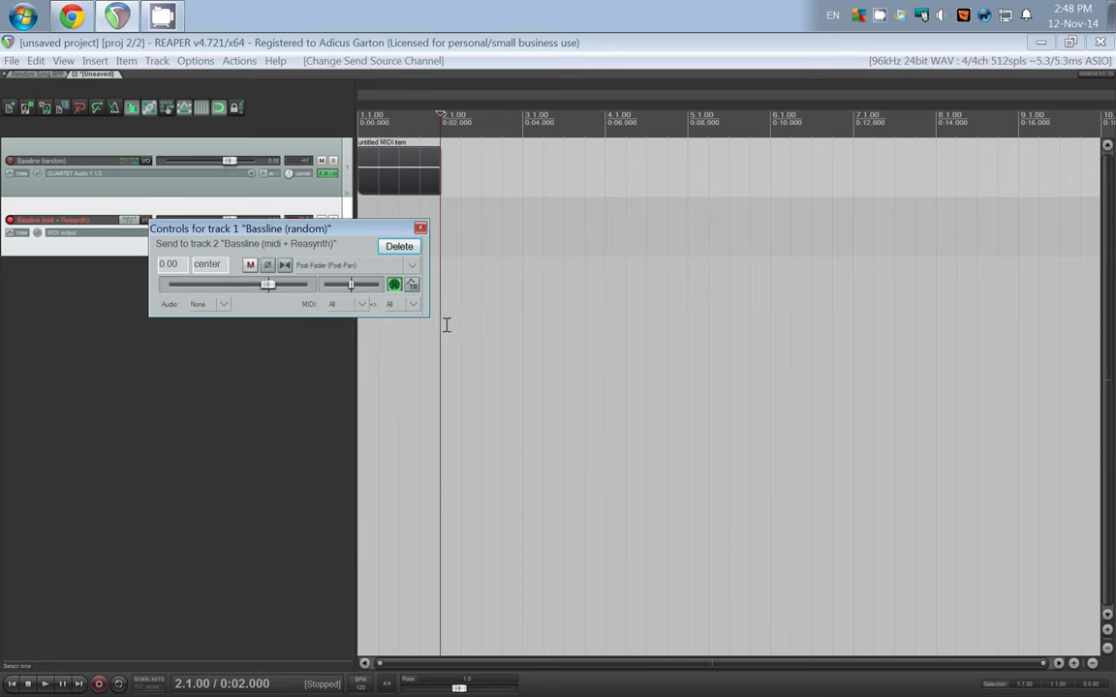
{"action": "left_click", "coordinate": [420, 227]}
Play the project from its start to hear the bassline.
{"action": "scroll", "coordinate": [383, 286], "scroll_direction": "down", "scroll_amount": 2}
{"action": "key", "text": "Home"}
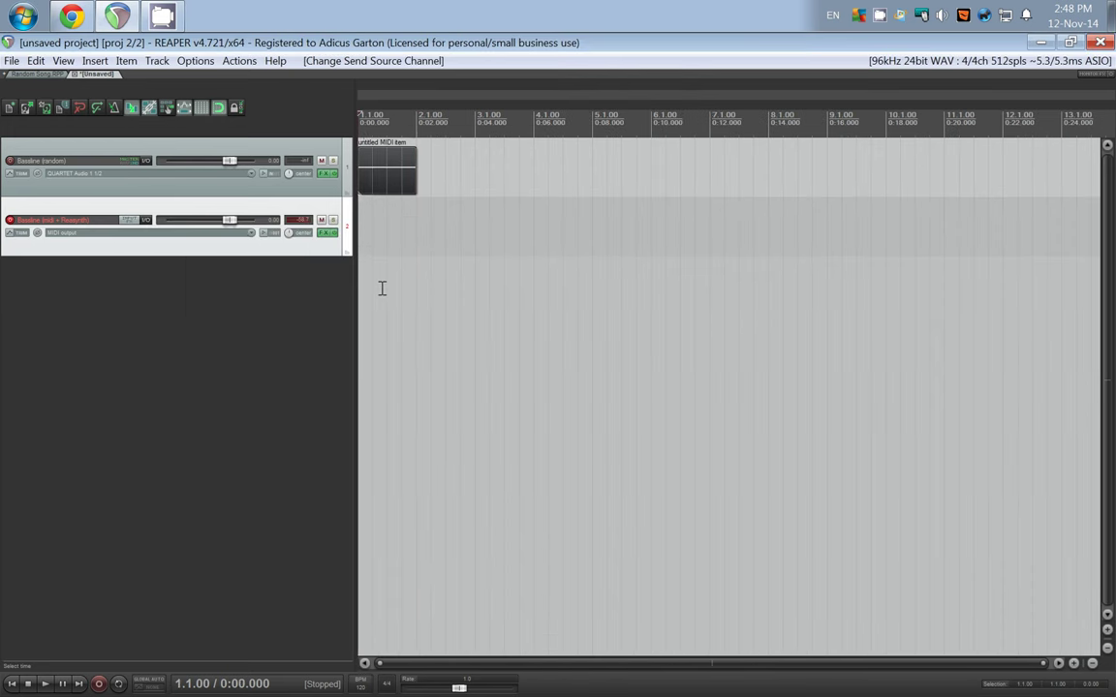
{"action": "key", "text": "space"}
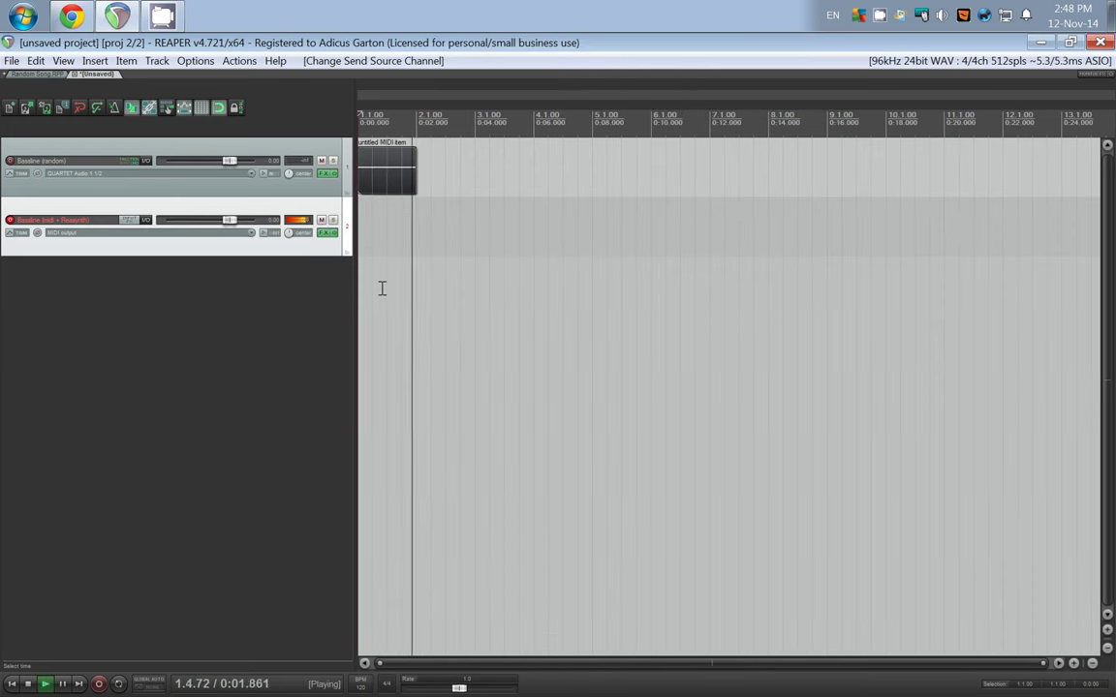
Replay the bassline repeatedly from the project start to compare the randomly generated notes.
{"action": "key", "text": "space"}
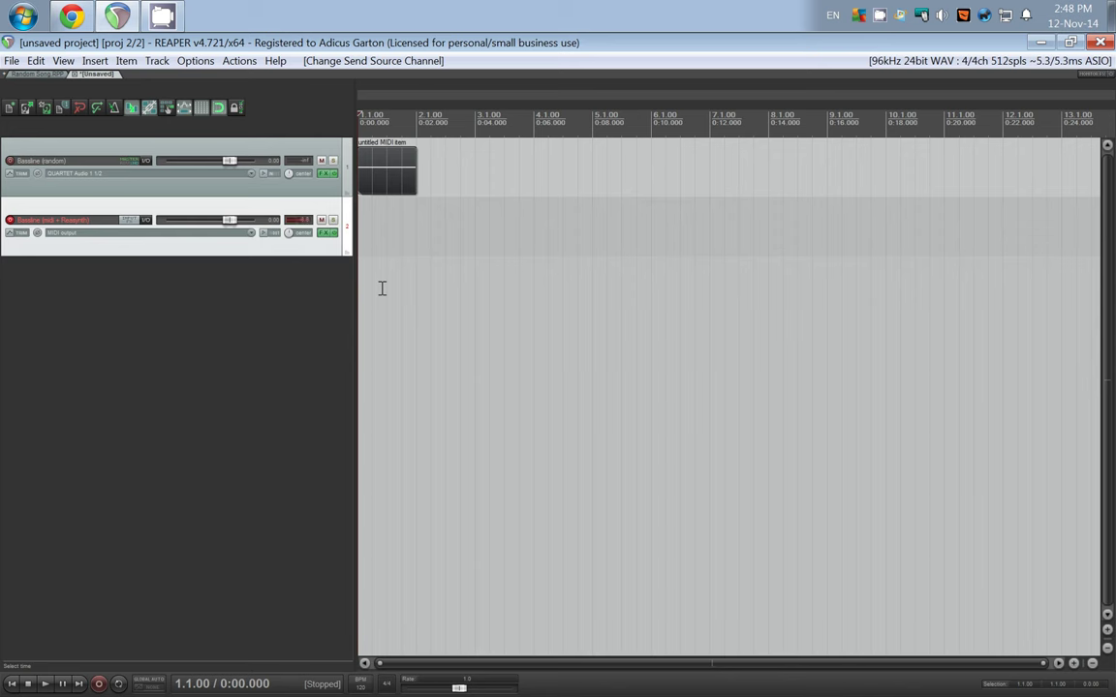
{"action": "key", "text": "space"}
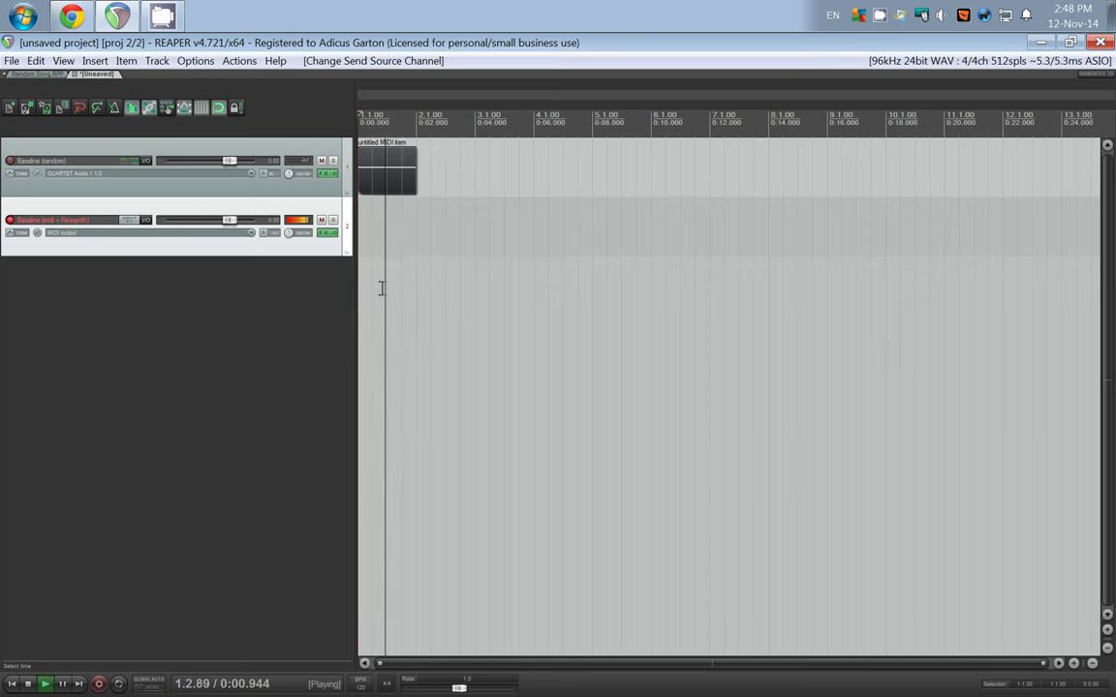
{"action": "key", "text": "space"}
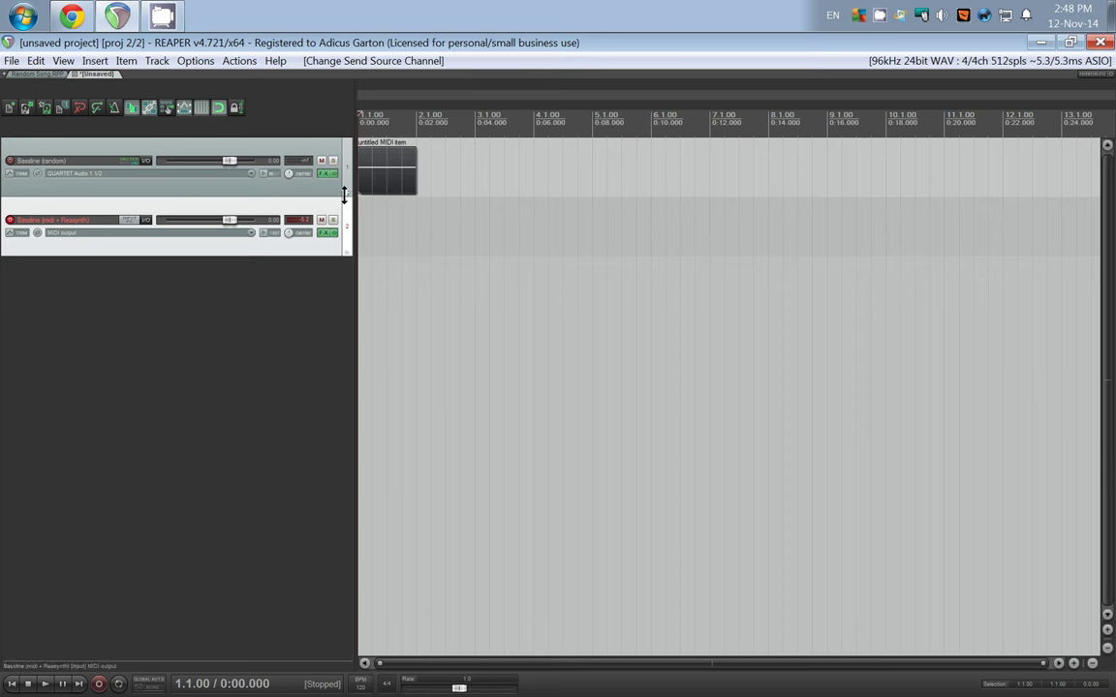
{"action": "key", "text": "space"}
{"action": "key", "text": "space"}
Set the Scale File of the MIDI_Variant effect on the Bassline (random) track to Major.txt.
{"action": "left_click", "coordinate": [326, 174]}
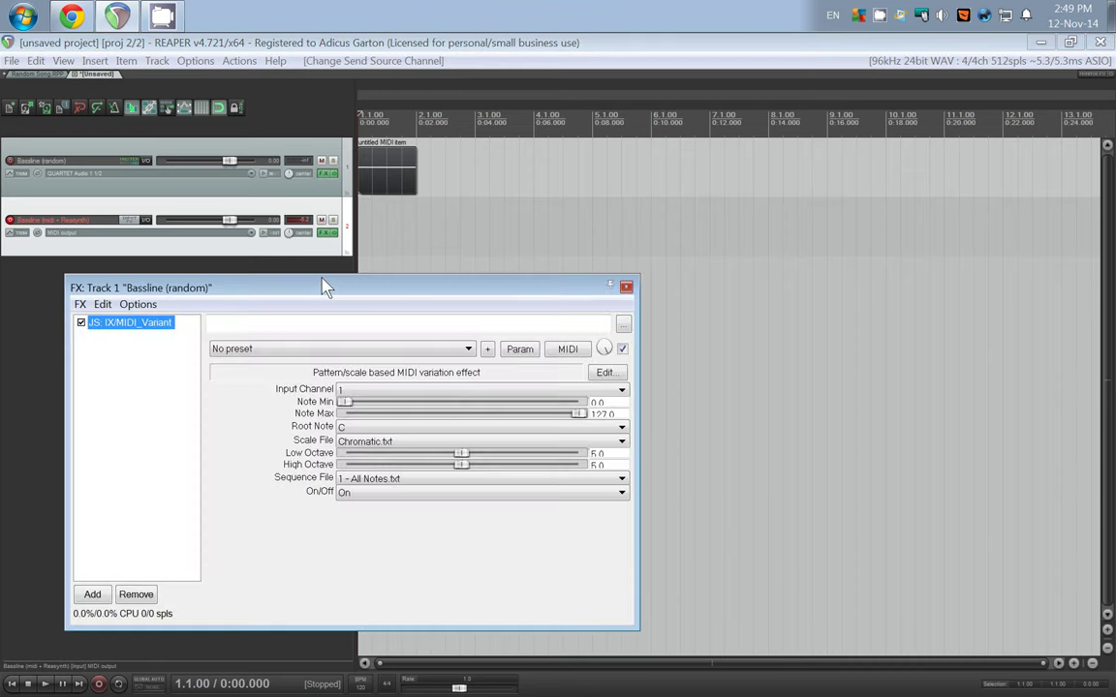
{"action": "left_click_drag", "start_coordinate": [327, 288], "coordinate": [326, 167]}
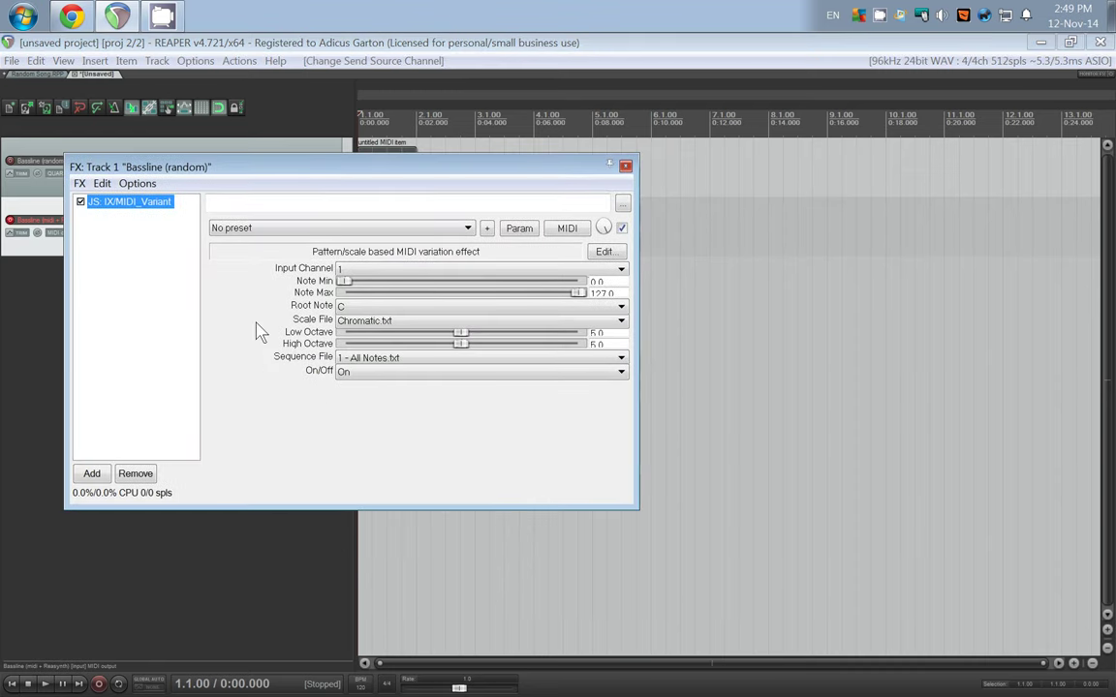
{"action": "left_click", "coordinate": [403, 322]}
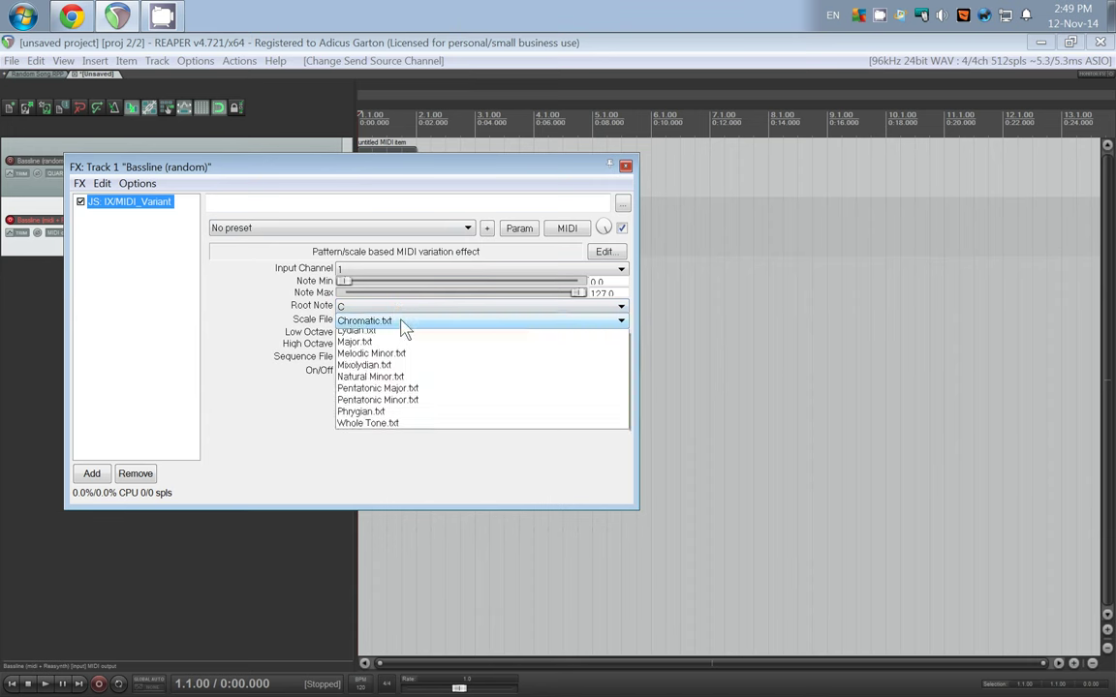
{"action": "left_click", "coordinate": [415, 395]}
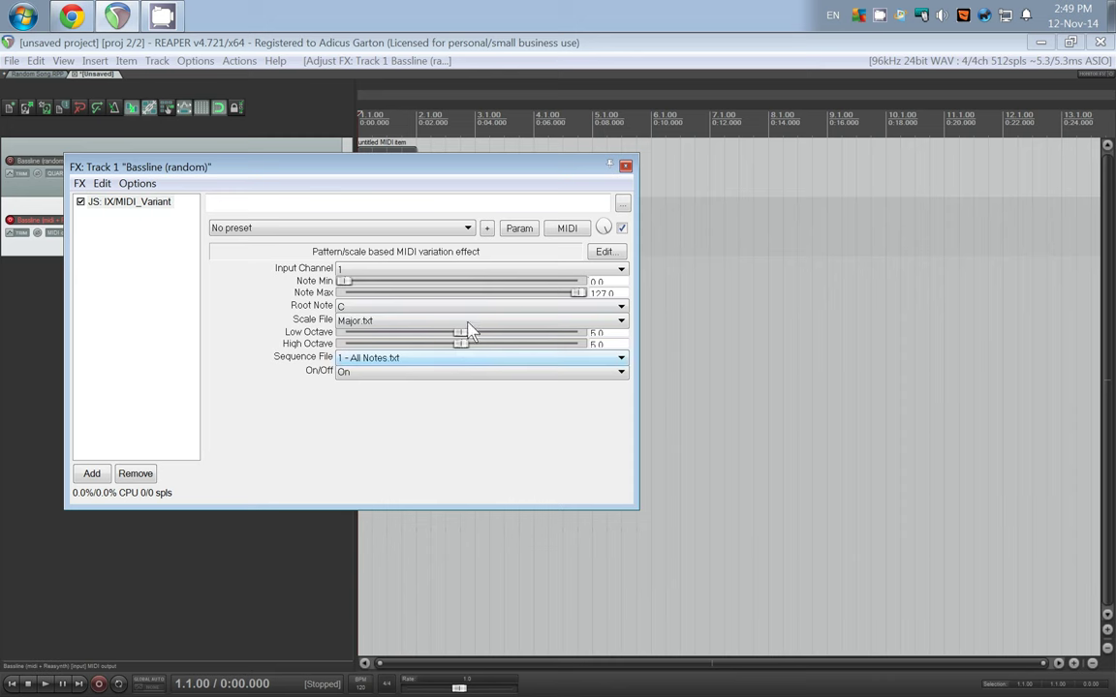
Set MIDI_Variant's Low Octave to 2 and High Octave to 4, audition the result, and close the effects window.
{"action": "left_click_drag", "start_coordinate": [461, 332], "coordinate": [437, 345]}
{"action": "key", "text": "space"}
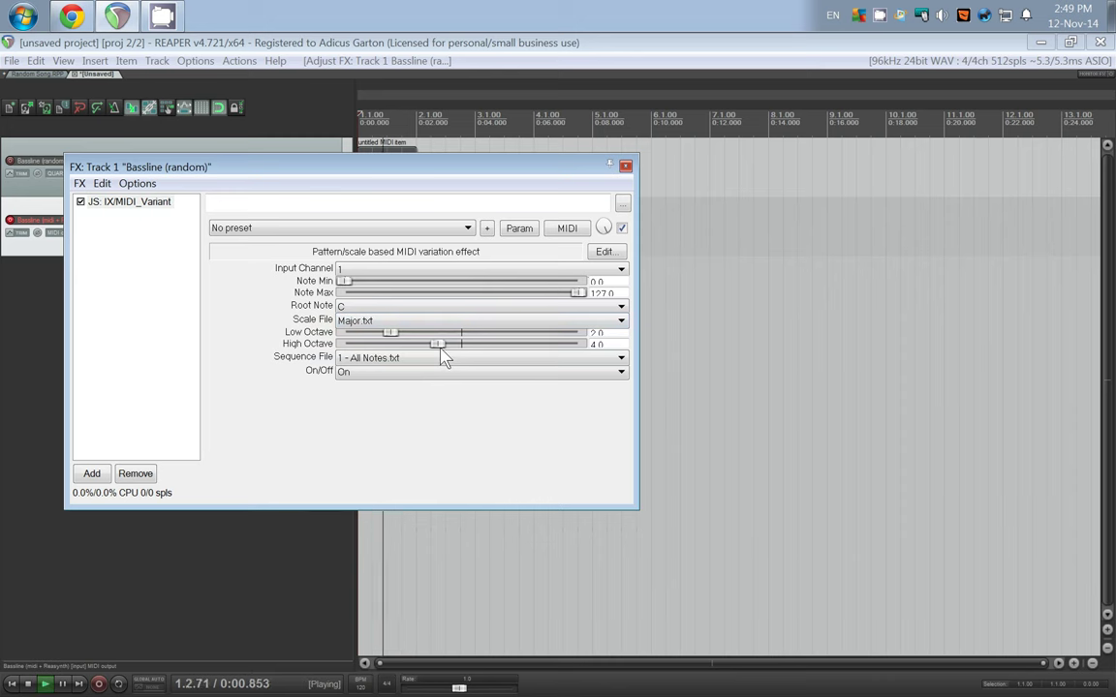
{"action": "key", "text": "space"}
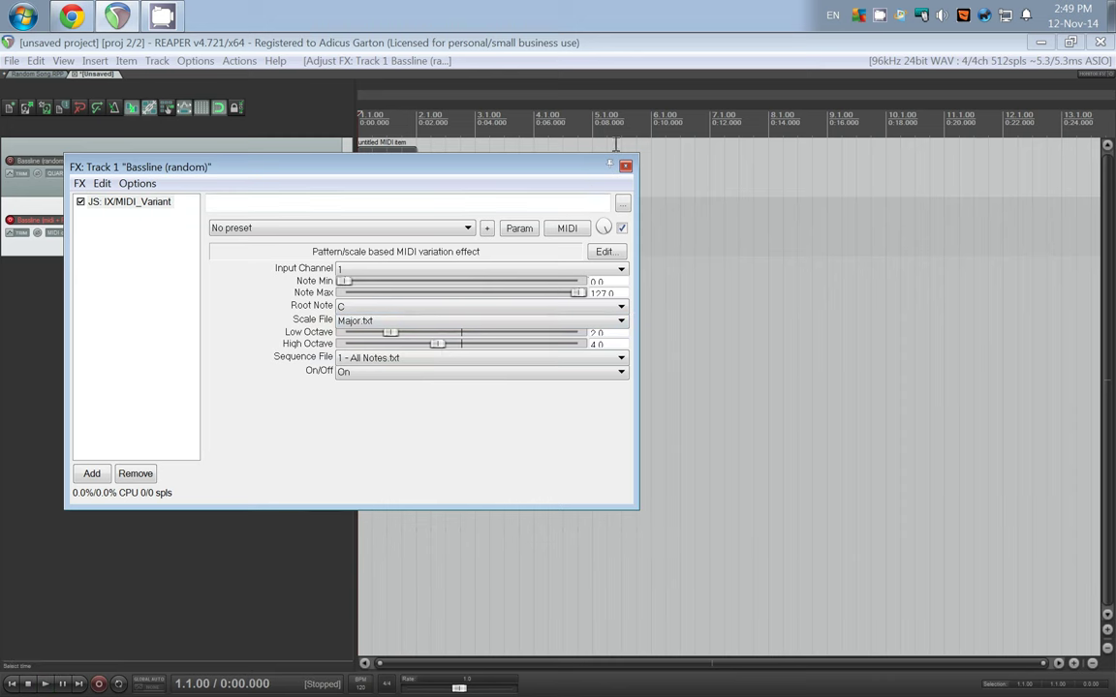
{"action": "left_click", "coordinate": [625, 165]}
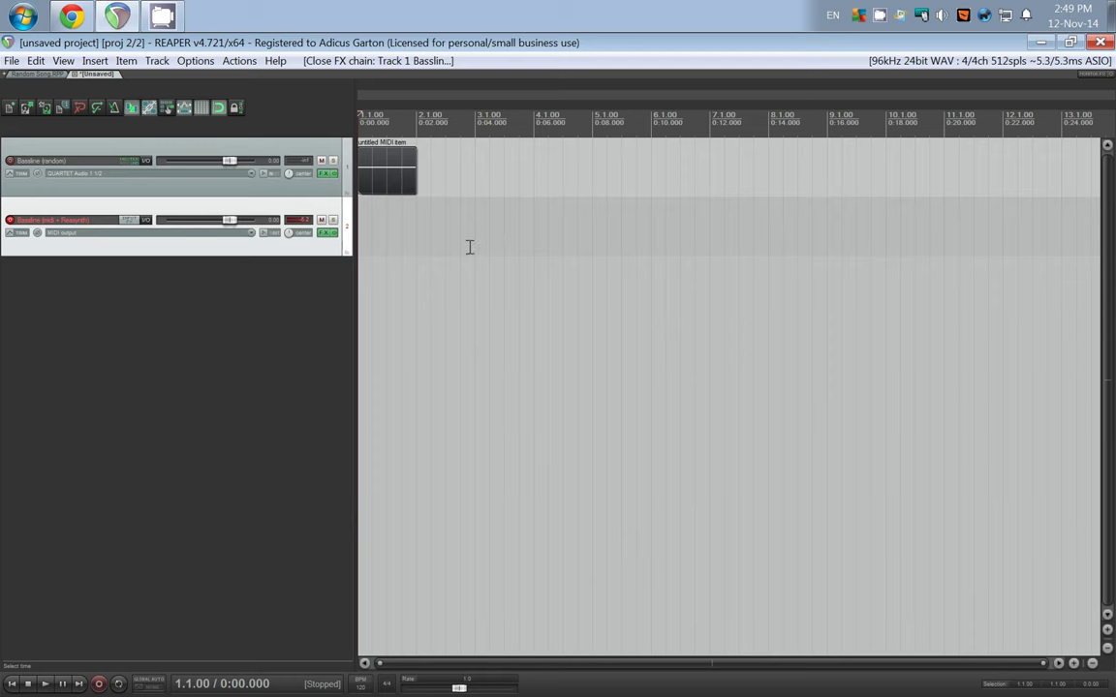
In the MIDI item on the Bassline (random) track, join the first two C2 notes and delete the third.
{"action": "double_click", "coordinate": [401, 189]}
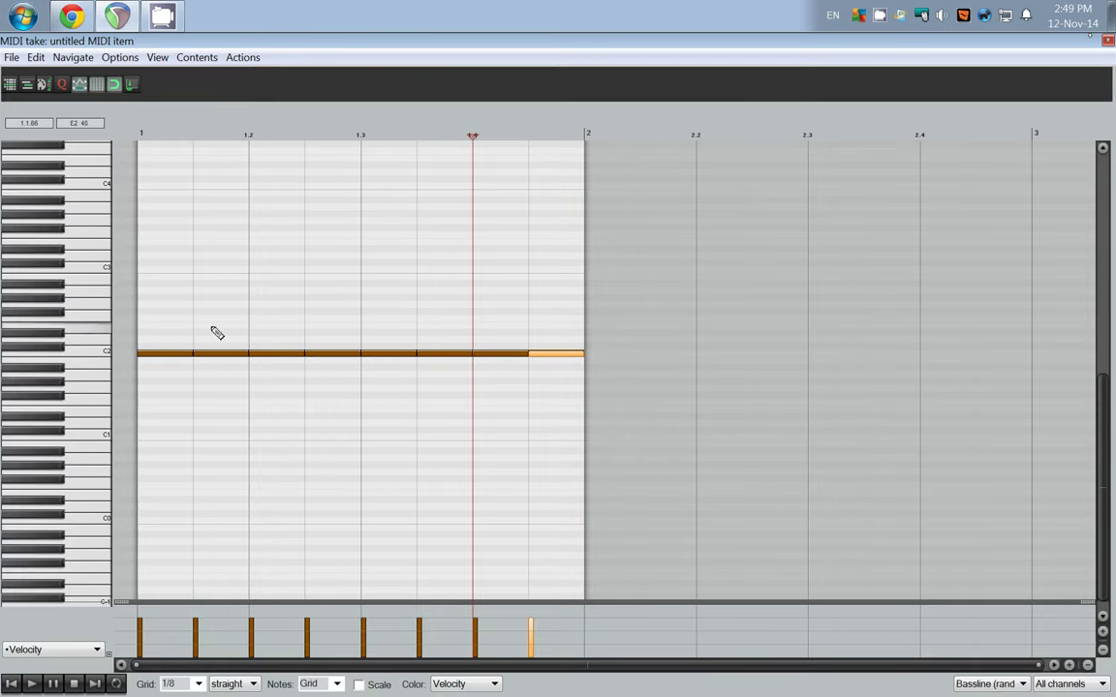
{"action": "left_click_drag", "start_coordinate": [217, 334], "coordinate": [236, 393]}
{"action": "key", "text": "j"}
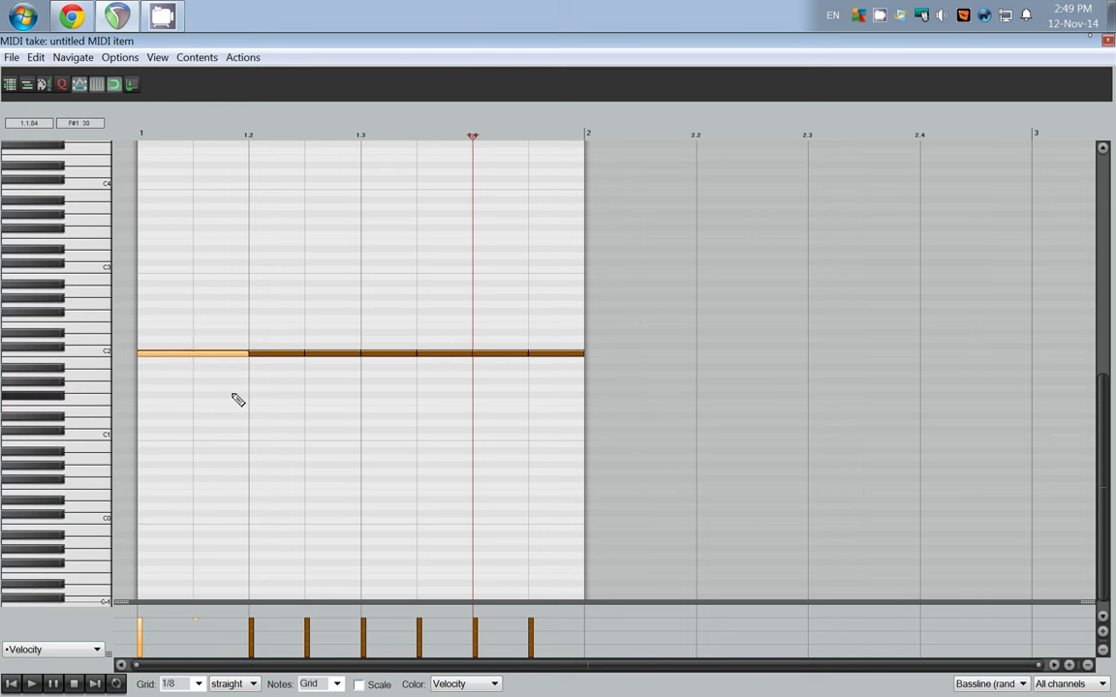
{"action": "double_click", "coordinate": [279, 351]}
Join the fifth and sixth C2 notes, delete the seventh, and play the edited rhythm in the project.
{"action": "left_click_drag", "start_coordinate": [393, 331], "coordinate": [448, 431]}
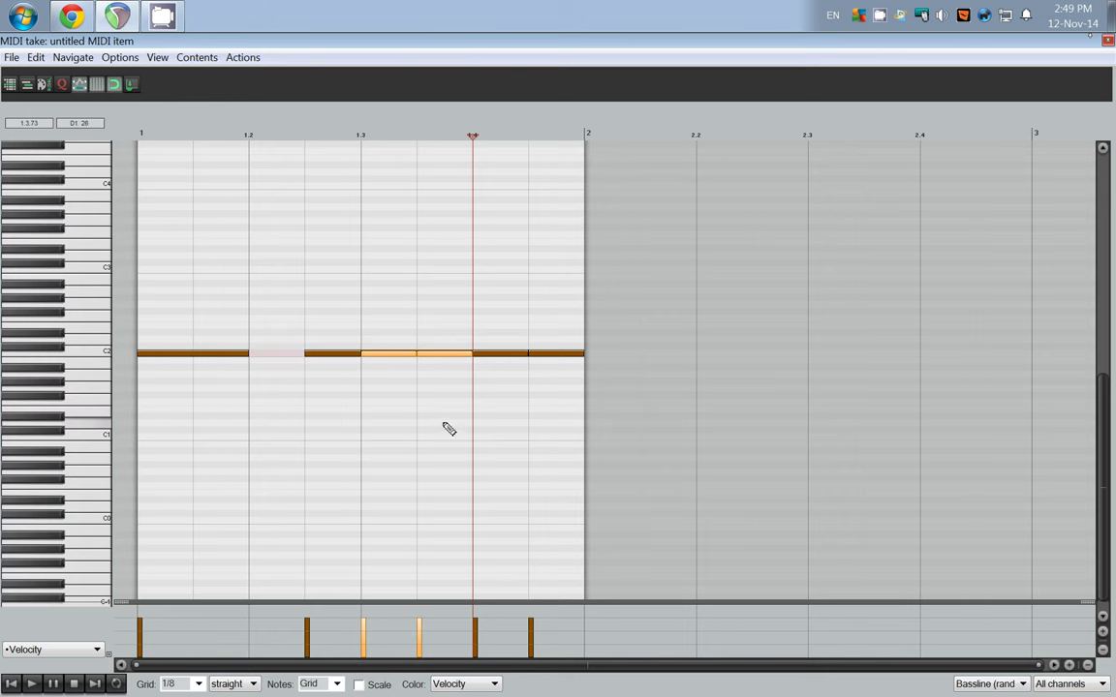
{"action": "key", "text": "j"}
{"action": "left_click_drag", "start_coordinate": [485, 334], "coordinate": [505, 386]}
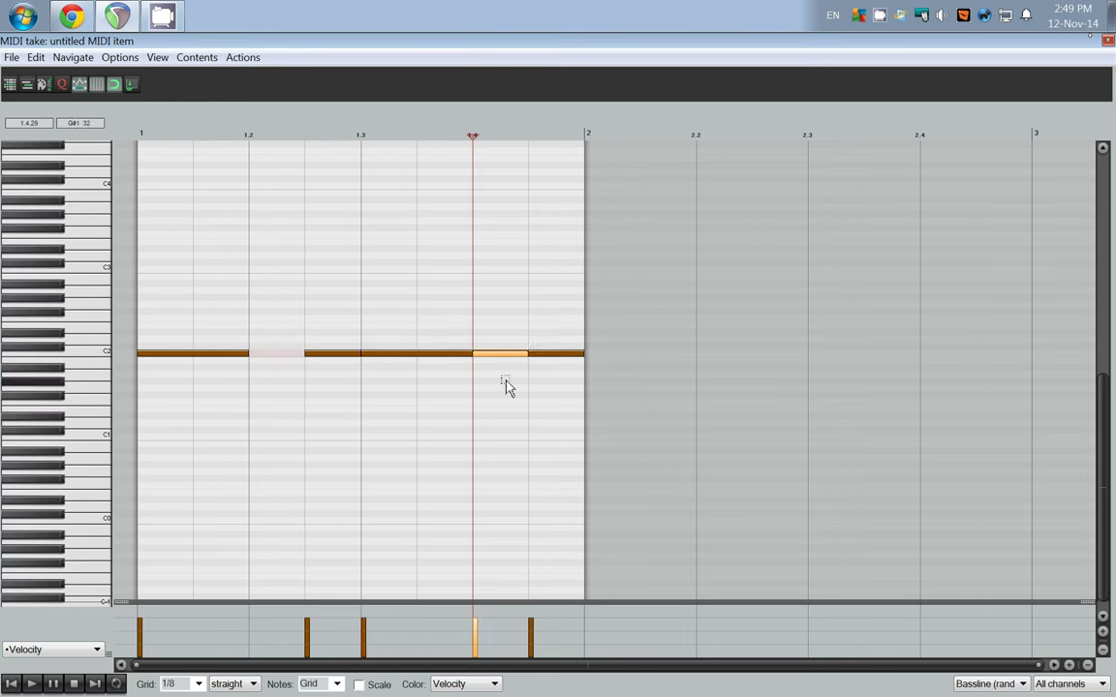
{"action": "key", "text": "Delete"}
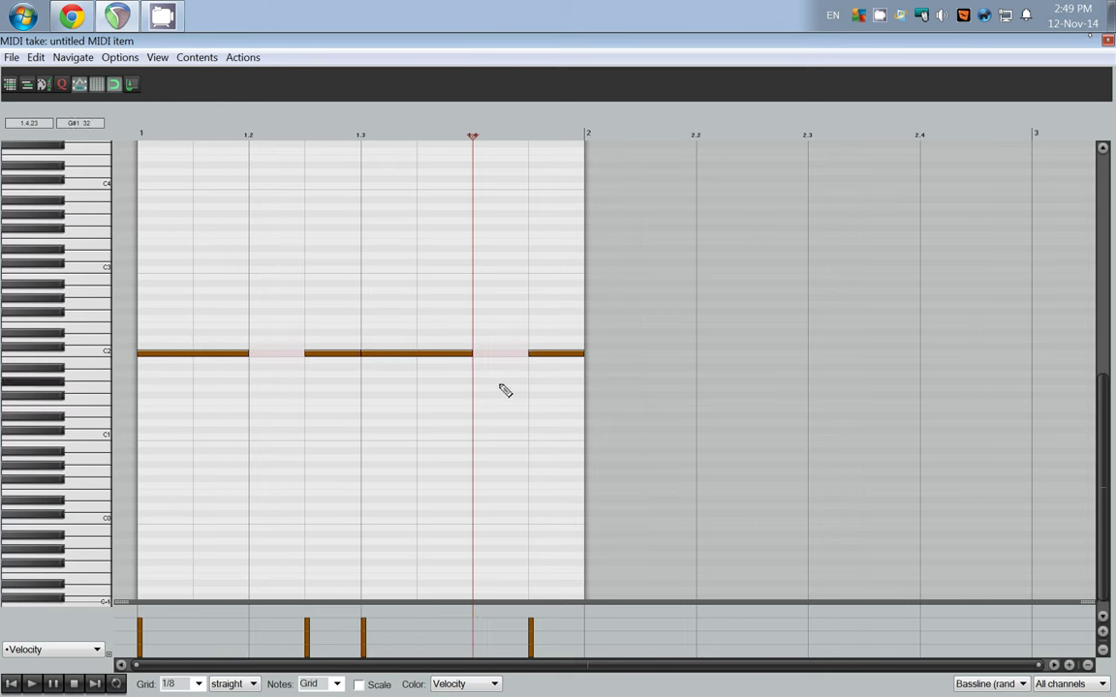
{"action": "left_click", "coordinate": [1109, 44]}
{"action": "key", "text": "space"}
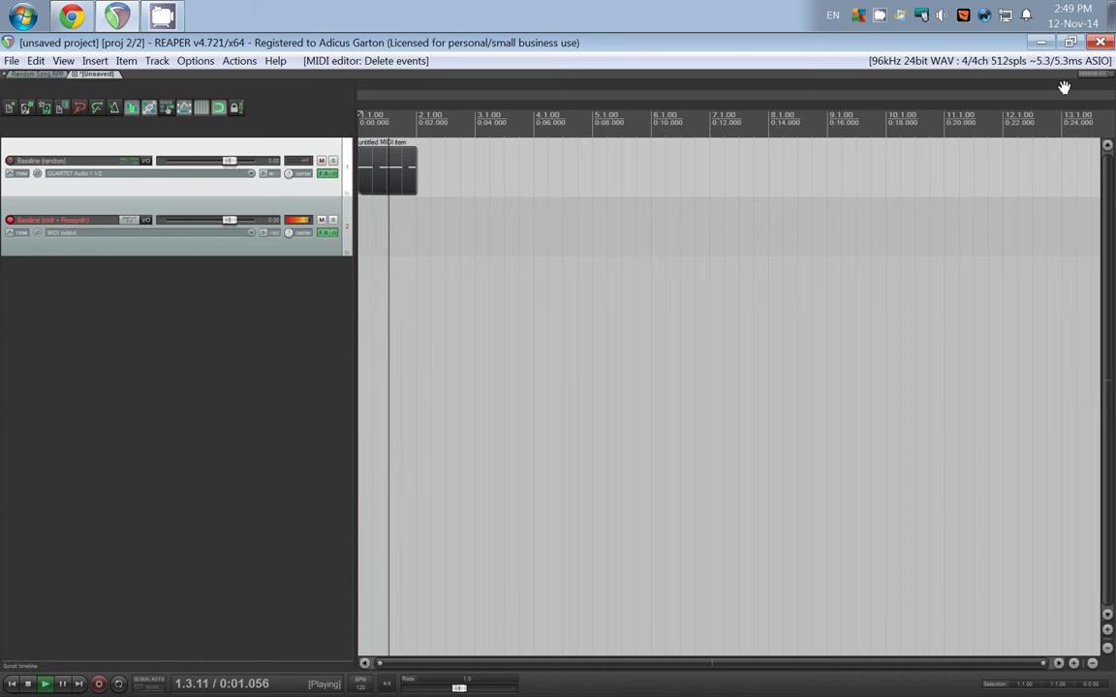
{"action": "key", "text": "space"}
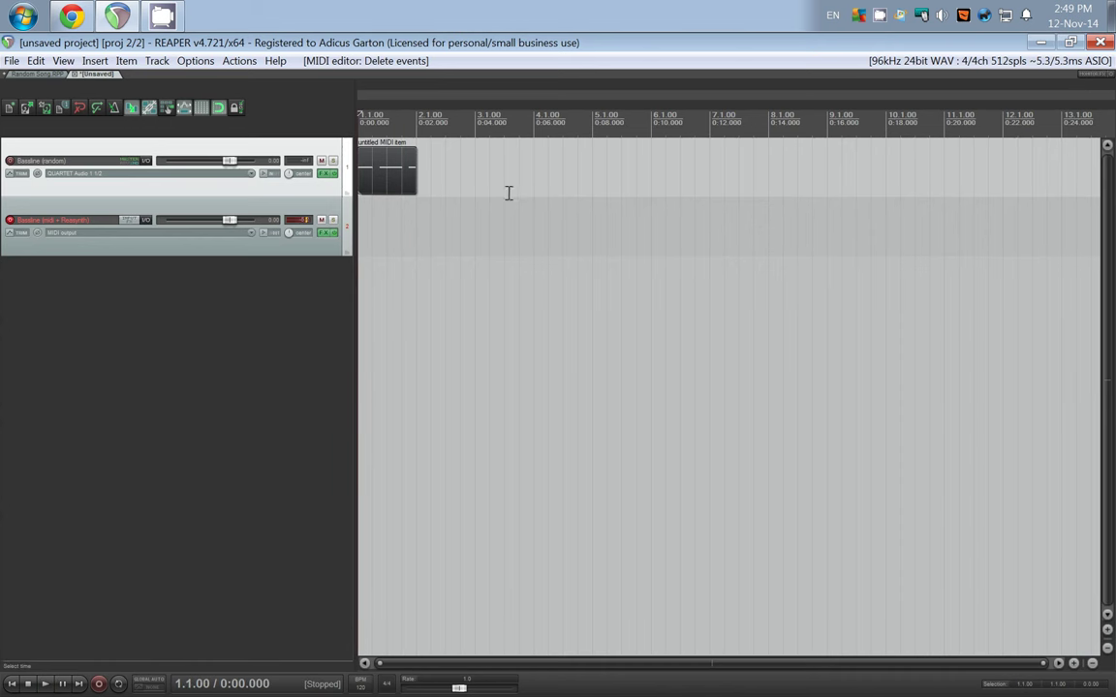
Loop the MIDI item out to 3.1.00, glue it into a single two-bar item, and play it.
{"action": "left_click_drag", "start_coordinate": [415, 174], "coordinate": [471, 180]}
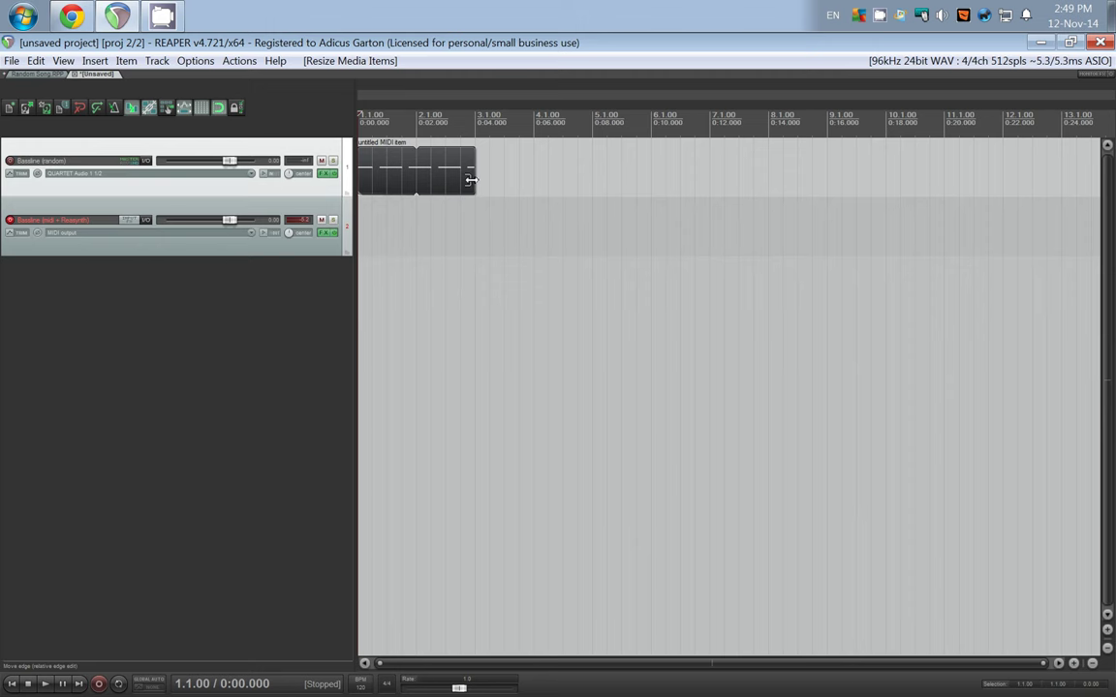
{"action": "right_click", "coordinate": [443, 181]}
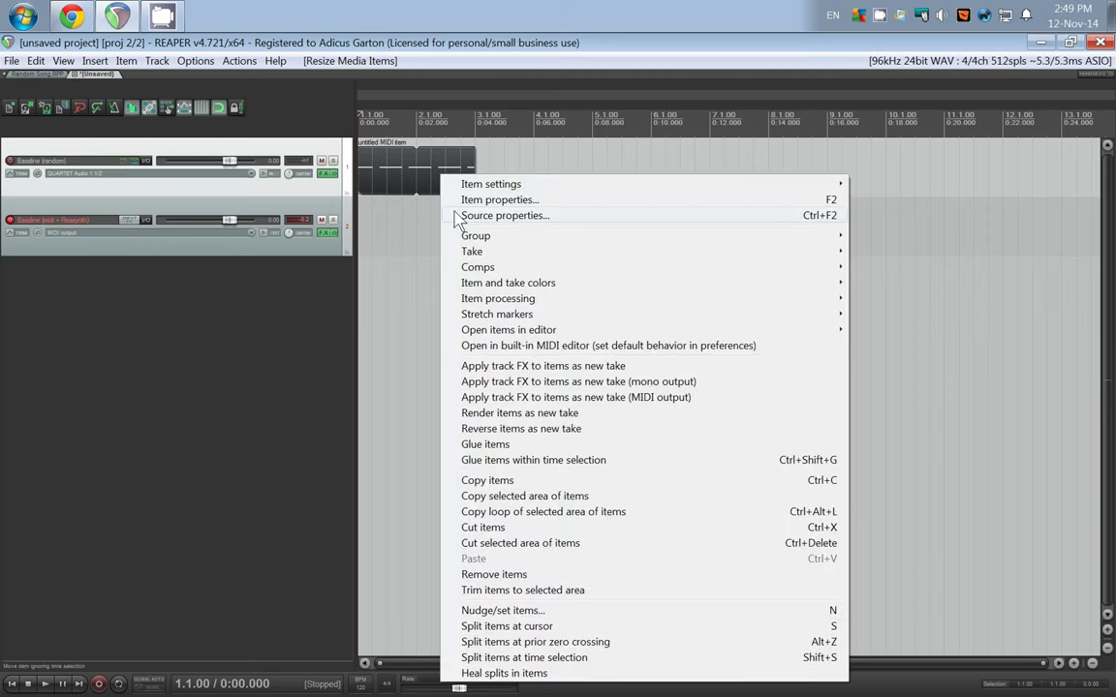
{"action": "left_click", "coordinate": [494, 452]}
{"action": "scroll", "coordinate": [406, 374], "scroll_direction": "down", "scroll_amount": 2}
{"action": "key", "text": "space"}
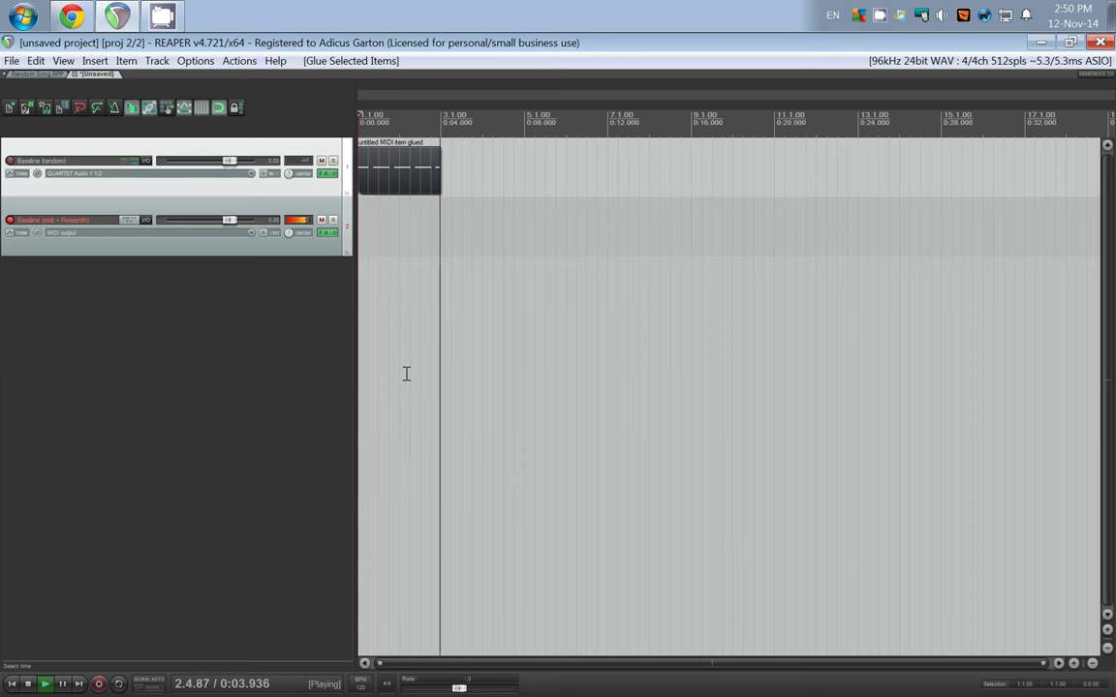
{"action": "key", "text": "space"}
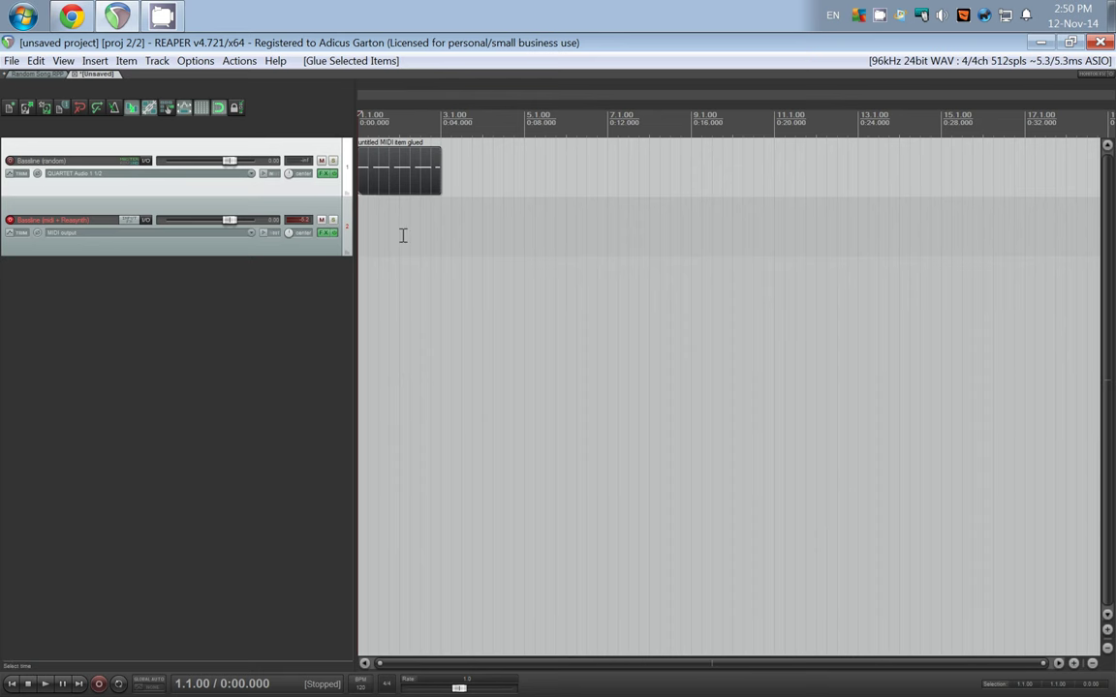
Record the two-bar random pattern as MIDI onto the Bassline (midi + Reasynth) track.
{"action": "scroll", "coordinate": [436, 234], "scroll_direction": "up", "scroll_amount": 5}
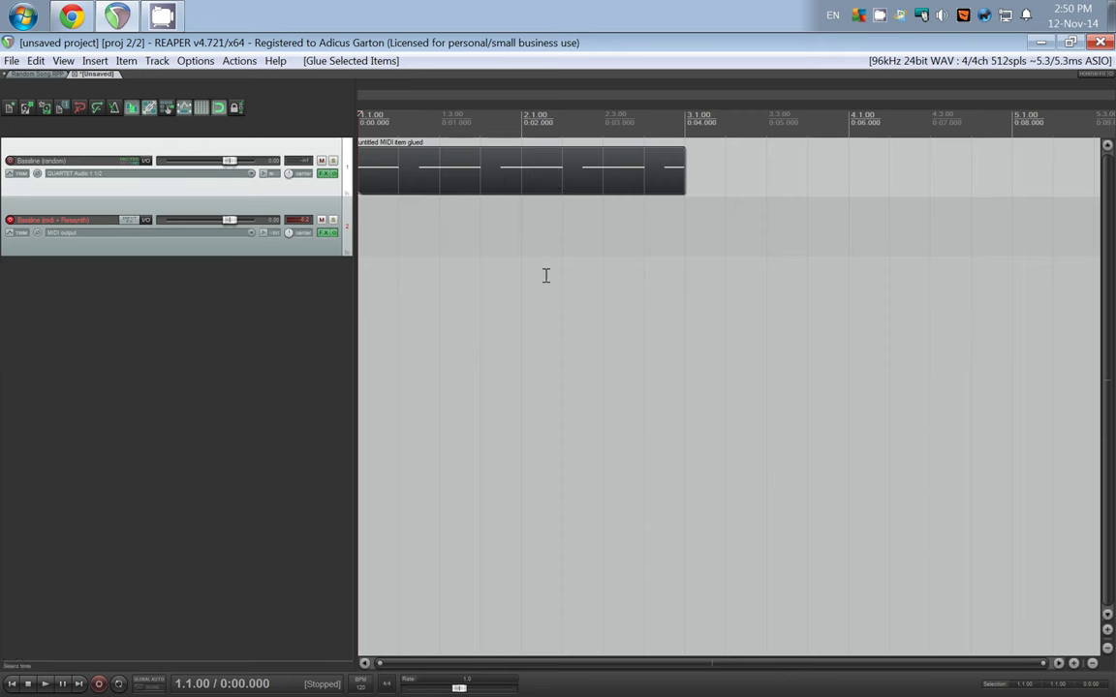
{"action": "key", "text": "ctrl+r"}
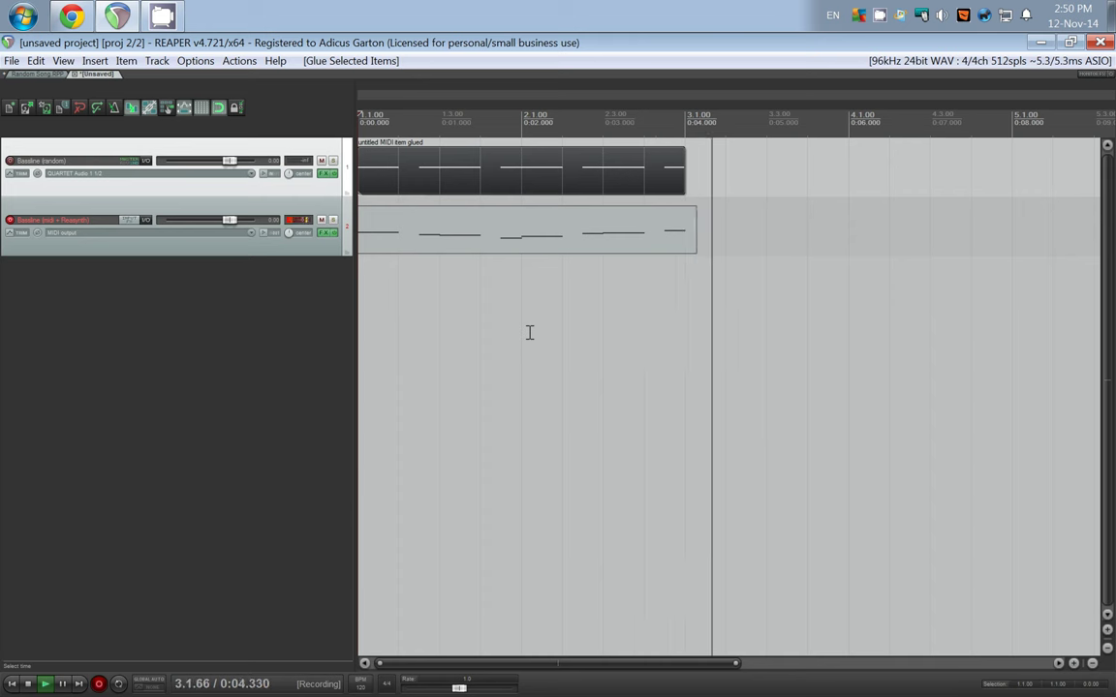
{"action": "key", "text": "space"}
Split the recorded MIDI item at 3.1.00 and delete the excess after it.
{"action": "left_click", "coordinate": [689, 238]}
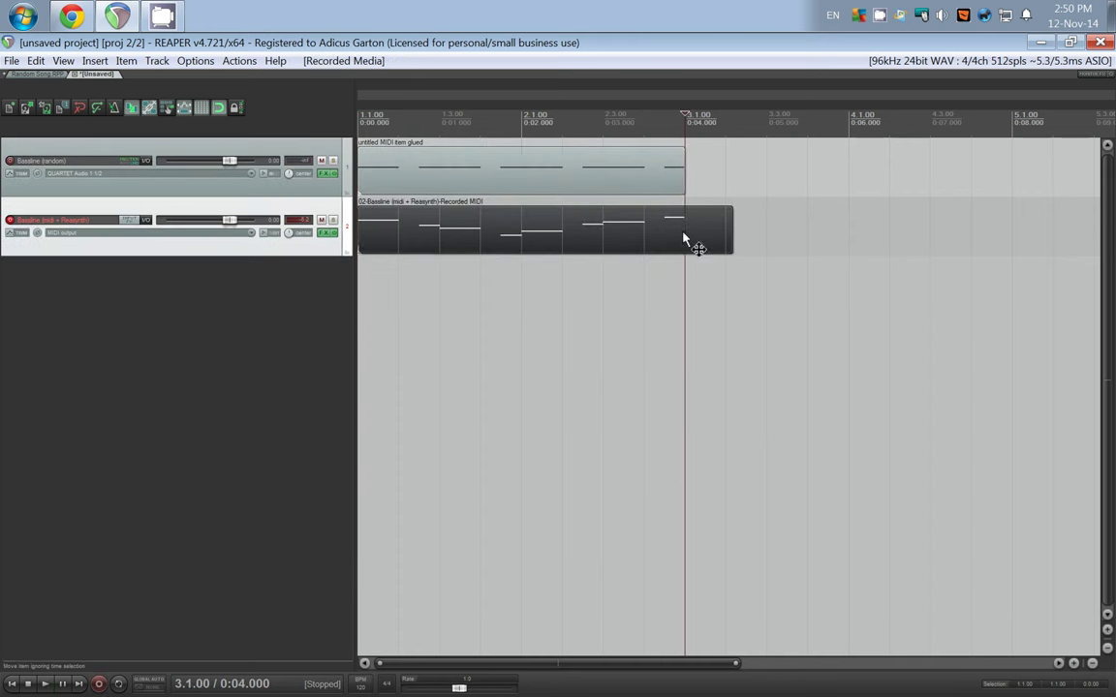
{"action": "key", "text": "Delete"}
{"action": "key", "text": "ctrl+z"}
{"action": "key", "text": "s"}
{"action": "key", "text": "Delete"}
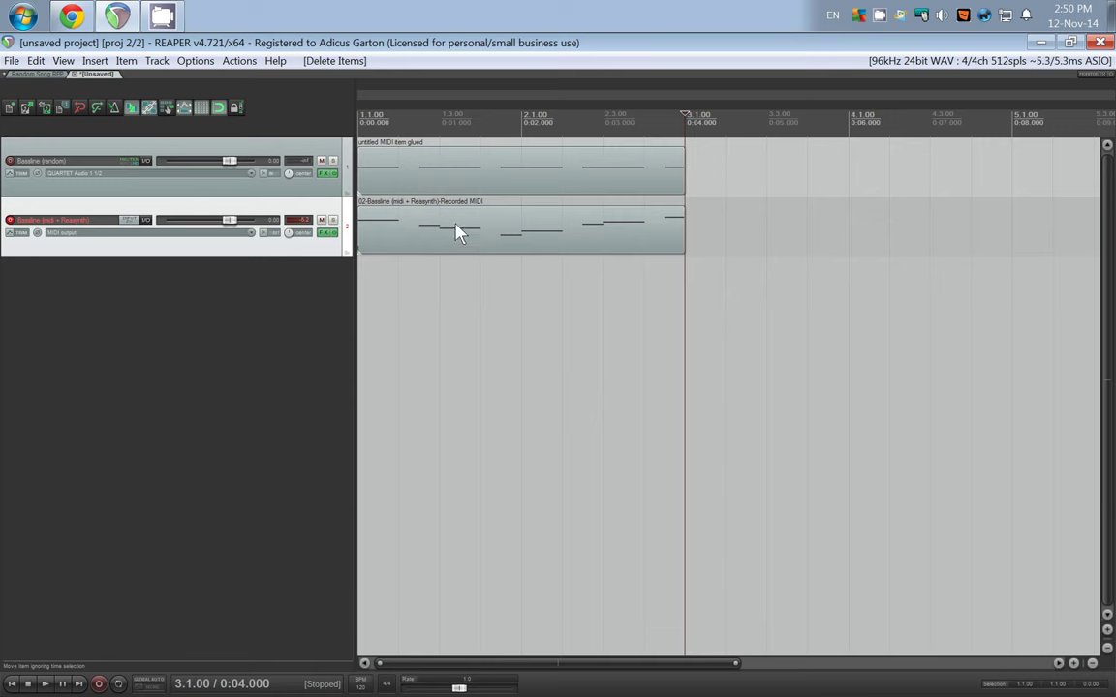
Mute the Bassline (random) track and play the recorded MIDI item from the project start.
{"action": "scroll", "coordinate": [450, 232], "scroll_direction": "down", "scroll_amount": 2}
{"action": "scroll", "coordinate": [450, 232], "scroll_direction": "down", "scroll_amount": 1}
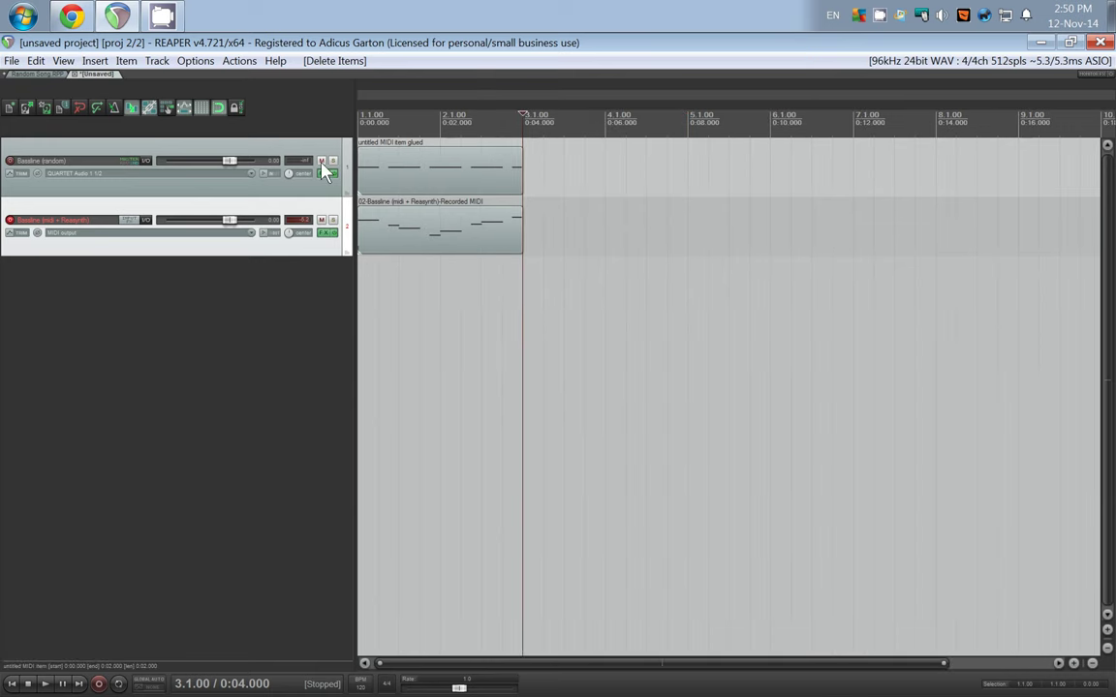
{"action": "left_click", "coordinate": [322, 161]}
{"action": "key", "text": "Home"}
{"action": "key", "text": "space"}
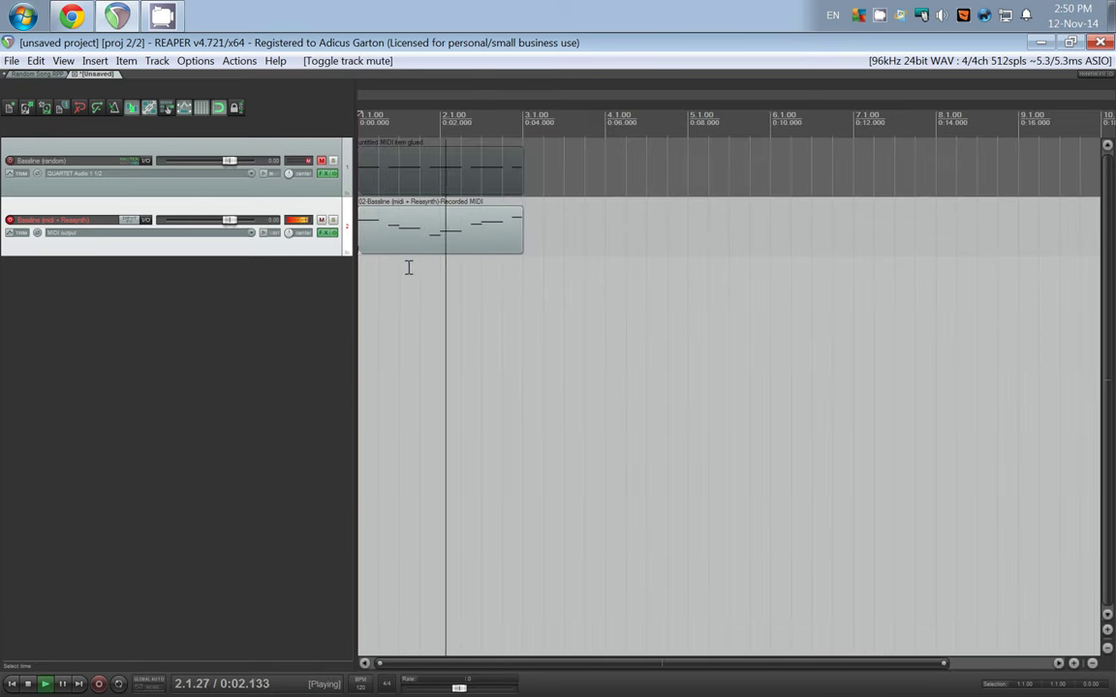
{"action": "key", "text": "space"}
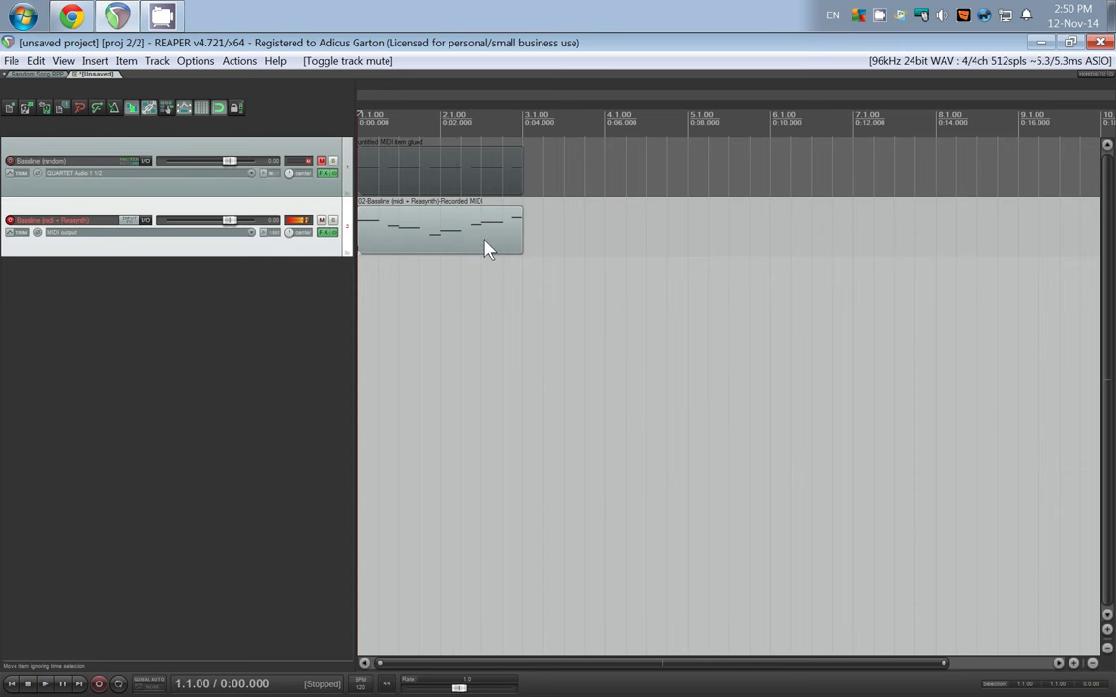
Delete the recorded MIDI item from the Bassline (midi + Reasynth) track and unmute the Bassline (random) track.
{"action": "scroll", "coordinate": [488, 249], "scroll_direction": "down", "scroll_amount": 2}
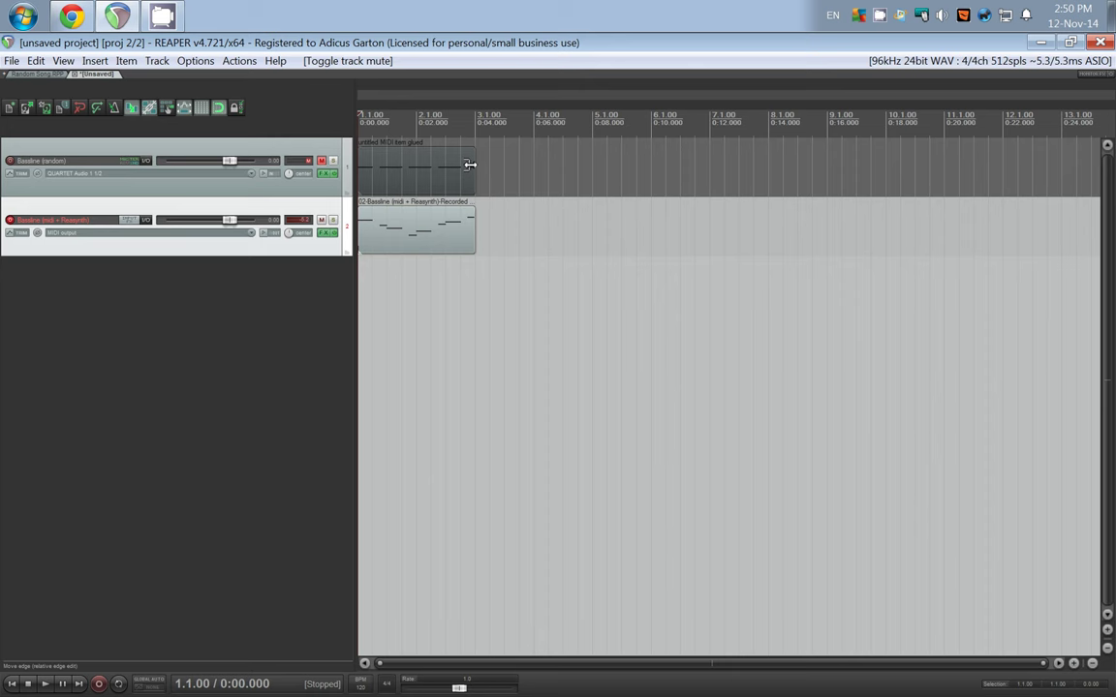
{"action": "left_click", "coordinate": [422, 250]}
{"action": "key", "text": "Delete"}
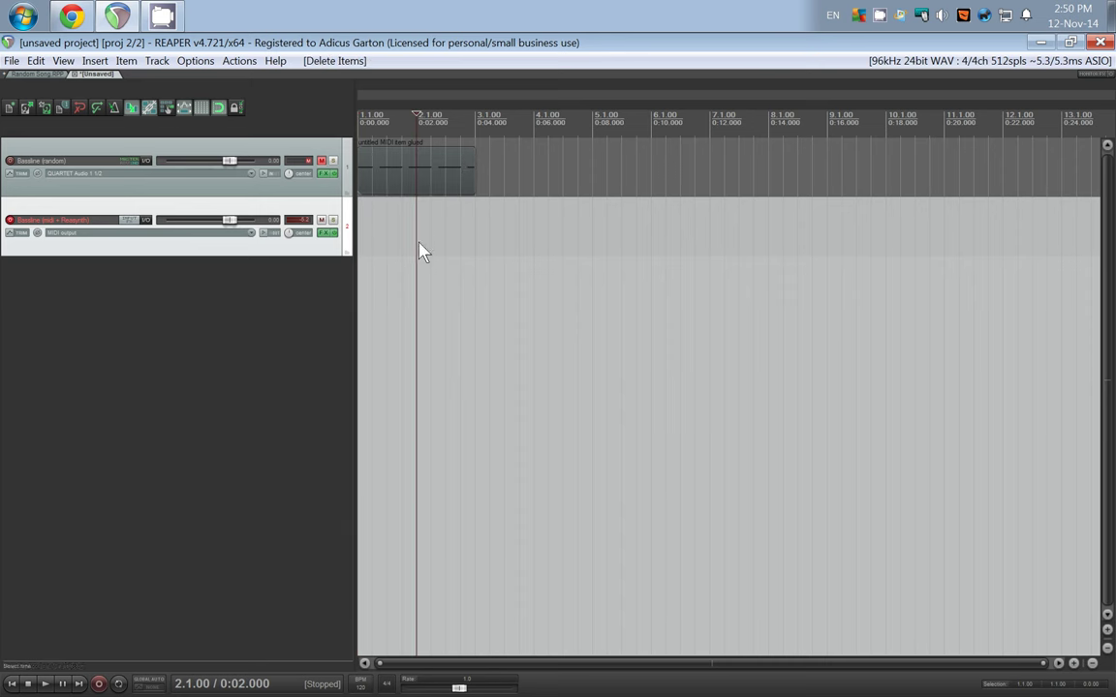
{"action": "left_click", "coordinate": [322, 162]}
Loop the glued MIDI item on the Bassline (random) track out to 17.1.00, making it 16 bars long.
{"action": "scroll", "coordinate": [377, 228], "scroll_direction": "down", "scroll_amount": 3}
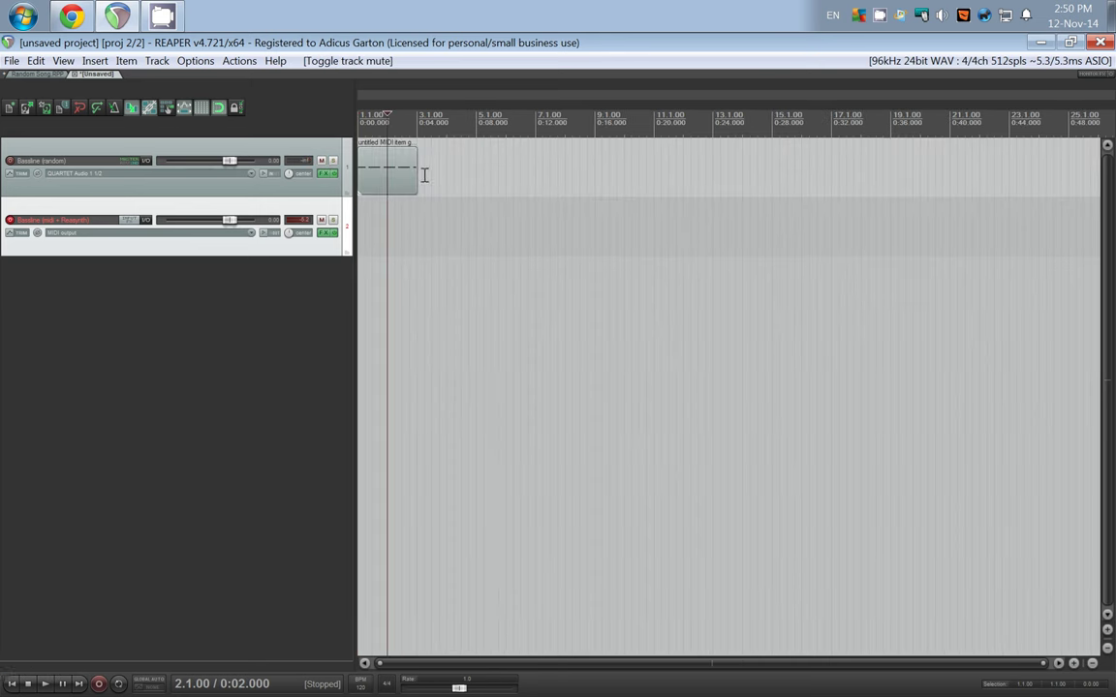
{"action": "left_click_drag", "start_coordinate": [417, 174], "coordinate": [921, 173]}
{"action": "scroll", "coordinate": [672, 194], "scroll_direction": "down", "scroll_amount": 3}
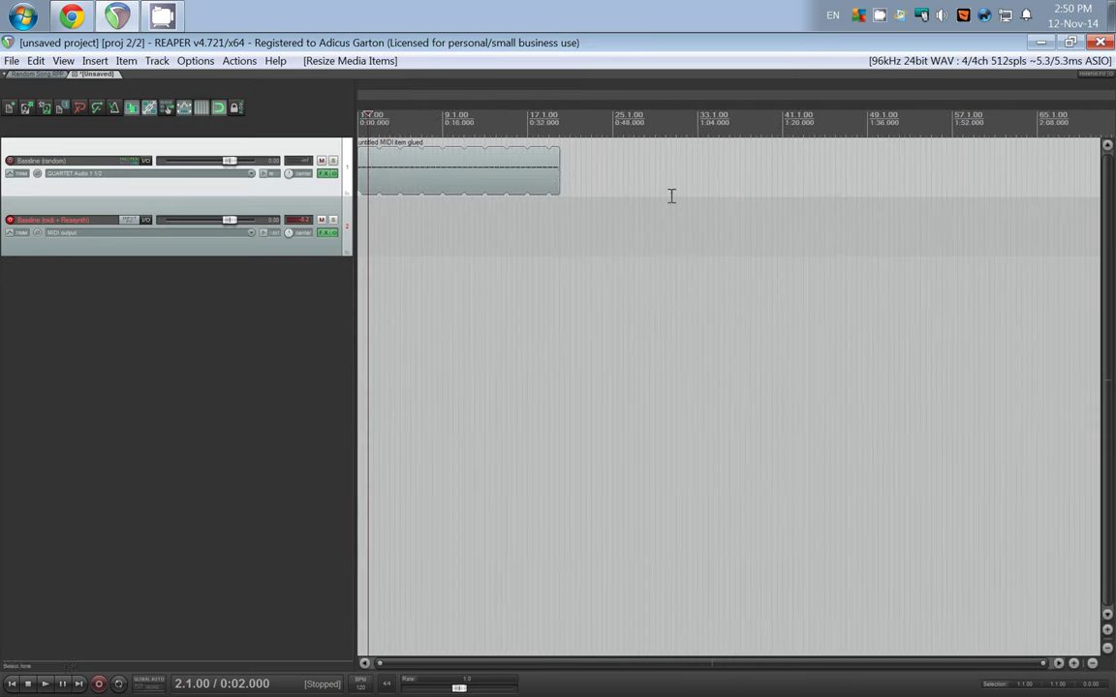
{"action": "left_click_drag", "start_coordinate": [557, 173], "coordinate": [560, 173]}
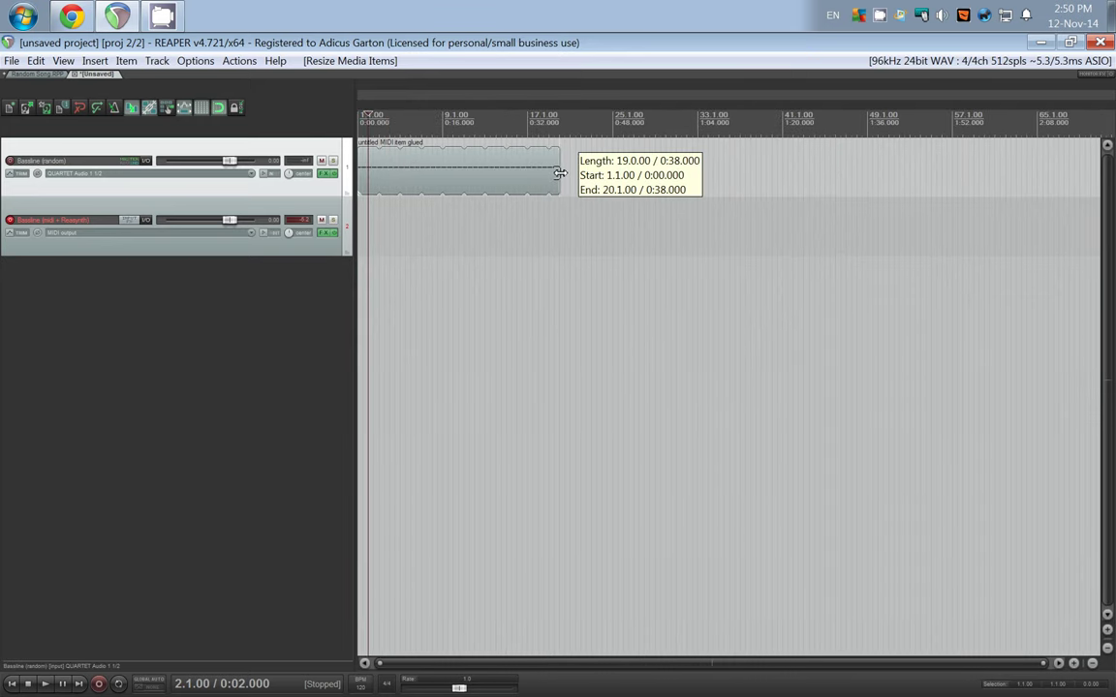
{"action": "left_click_drag", "start_coordinate": [560, 174], "coordinate": [528, 176]}
Record the random bassline's MIDI output onto the Bassline (midi + Reasynth) track from the project start for a little over four bars.
{"action": "scroll", "coordinate": [547, 248], "scroll_direction": "up", "scroll_amount": 5}
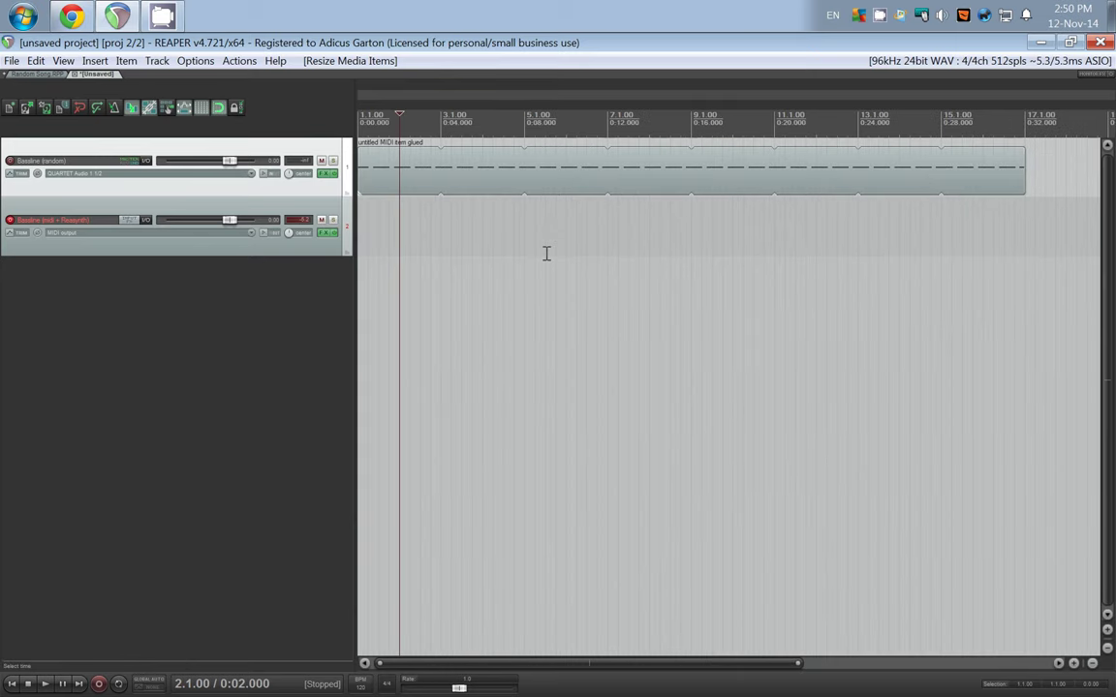
{"action": "key", "text": "Home"}
{"action": "key", "text": "ctrl+r"}
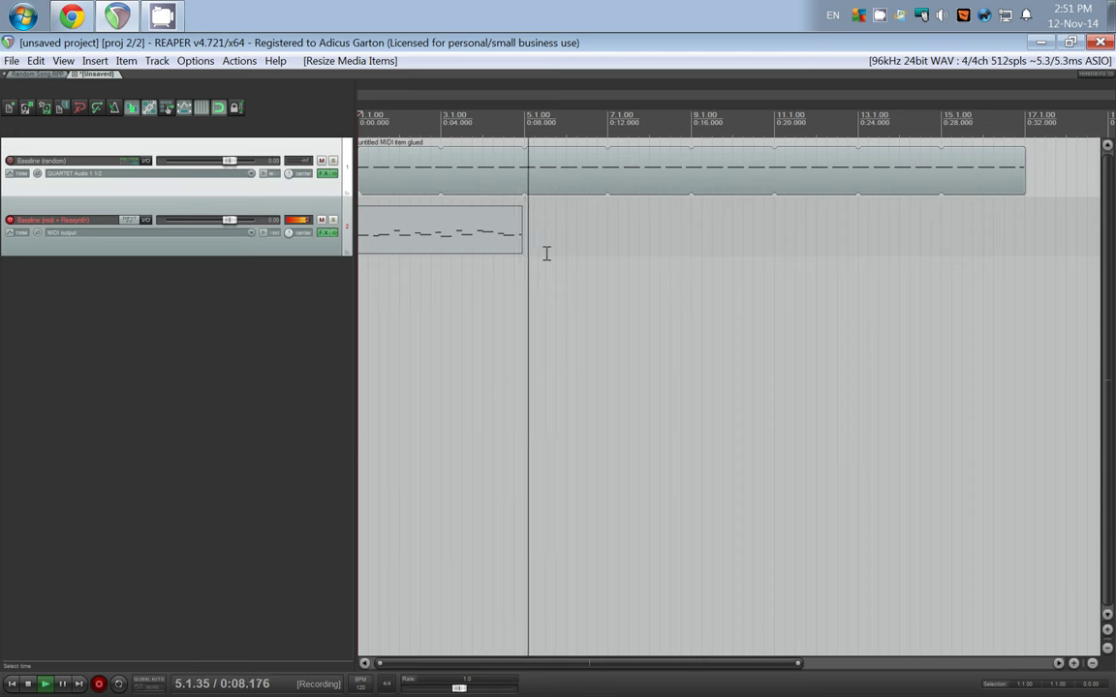
{"action": "key", "text": "space"}
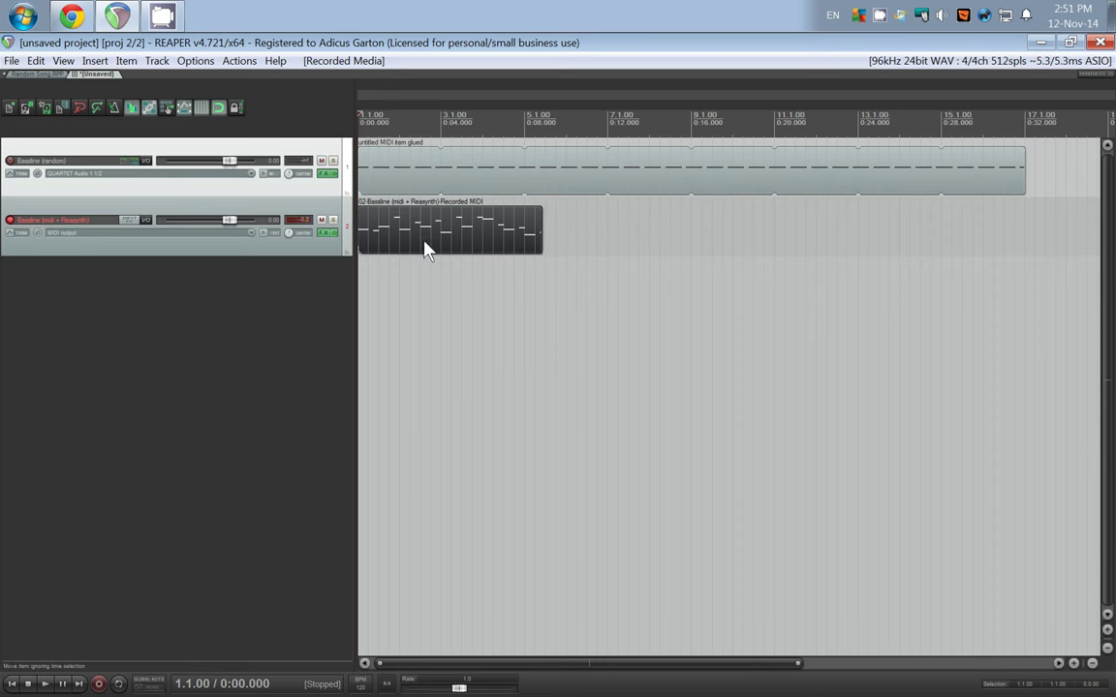
Split the recorded bassline item at 3.1.00 and 5.1.00 and delete the excess after 5.1.00.
{"action": "left_click", "coordinate": [442, 237]}
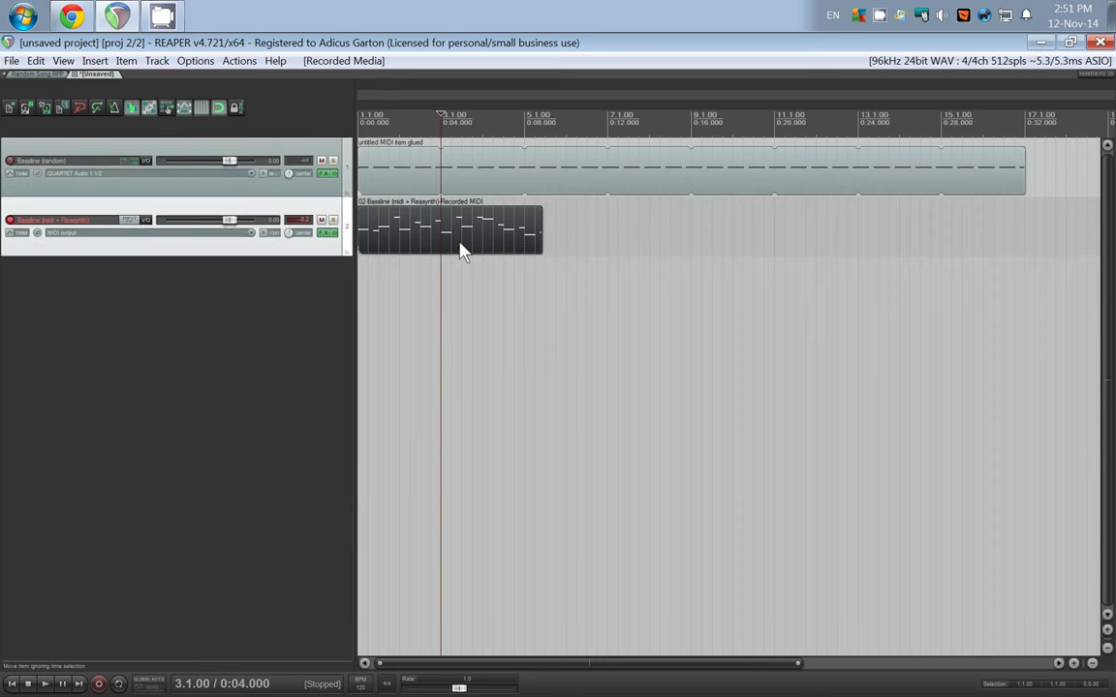
{"action": "key", "text": "s"}
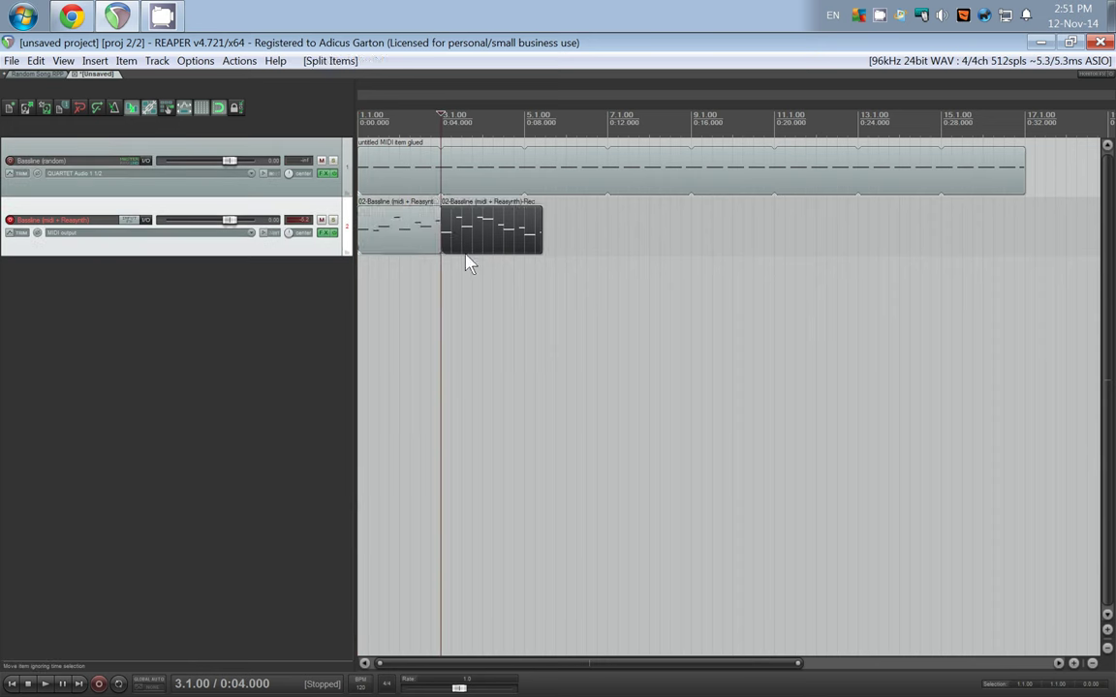
{"action": "left_click", "coordinate": [526, 237]}
{"action": "key", "text": "s"}
{"action": "left_click", "coordinate": [532, 229]}
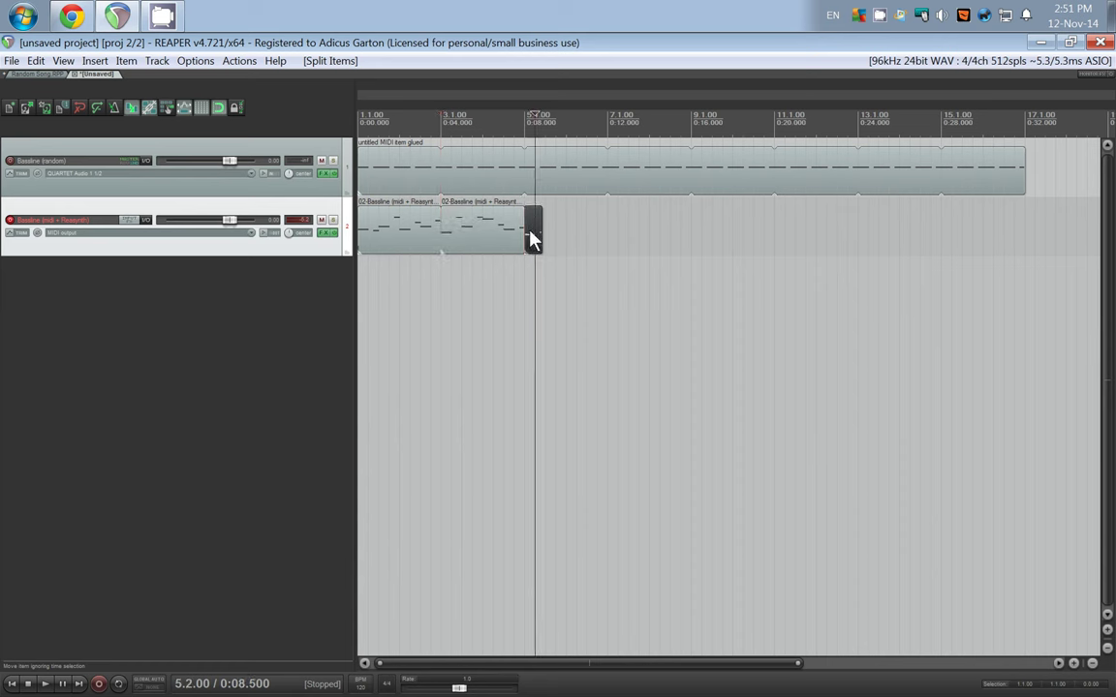
{"action": "key", "text": "Delete"}
Mute the Bassline (random) track and play the two recorded bassline items from the project start.
{"action": "key", "text": "F5"}
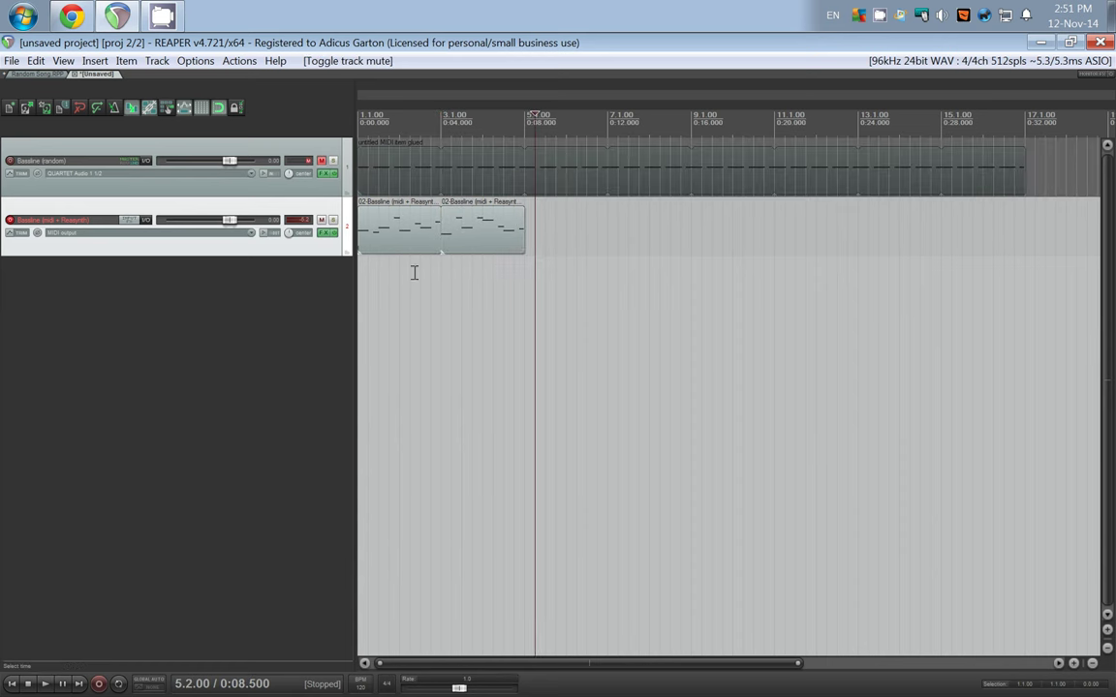
{"action": "key", "text": "Home"}
{"action": "key", "text": "space"}
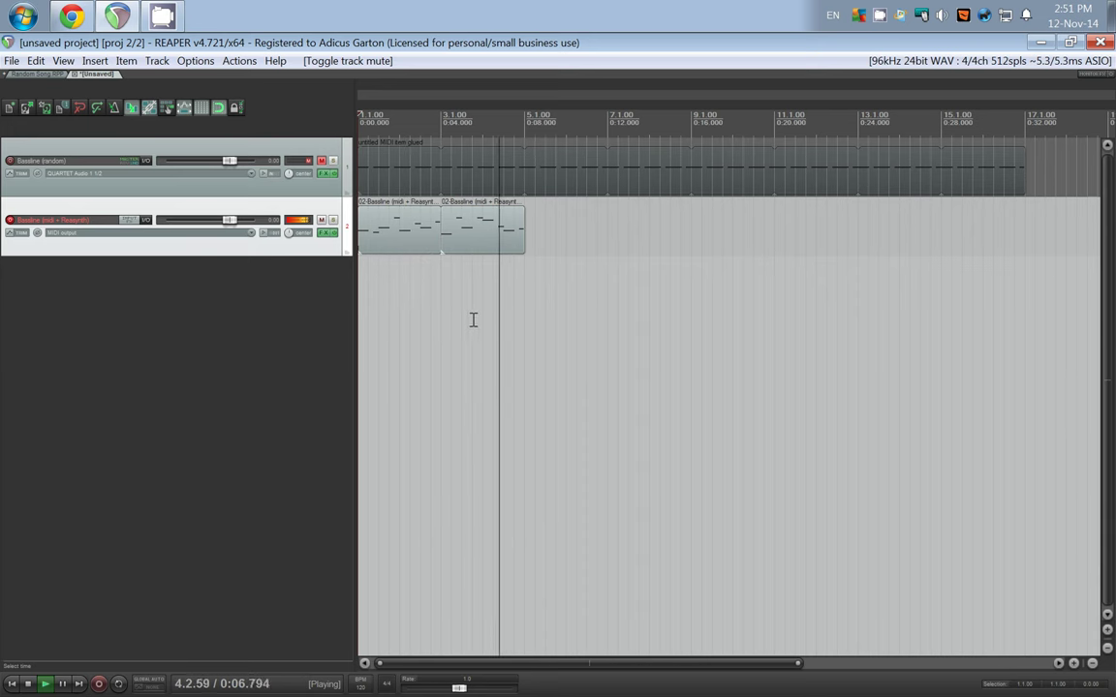
{"action": "key", "text": "space"}
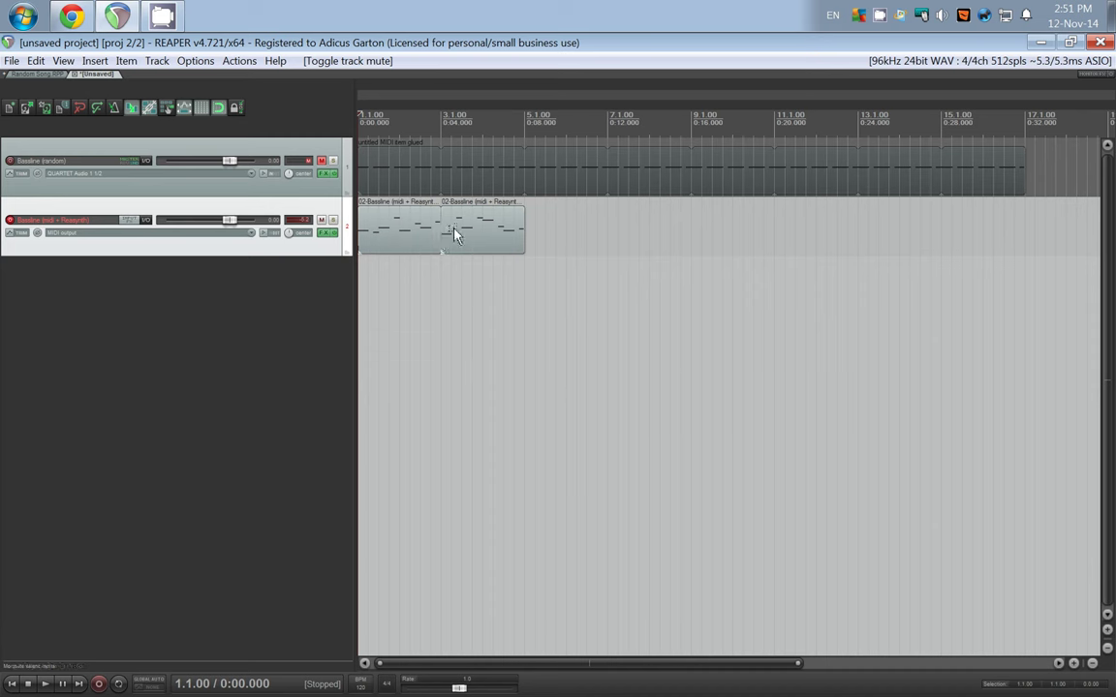
Compare the two recorded bassline items and inspect the source notes of the glued item in the MIDI editor.
{"action": "left_click_drag", "start_coordinate": [455, 232], "coordinate": [461, 238]}
{"action": "left_click", "coordinate": [461, 239]}
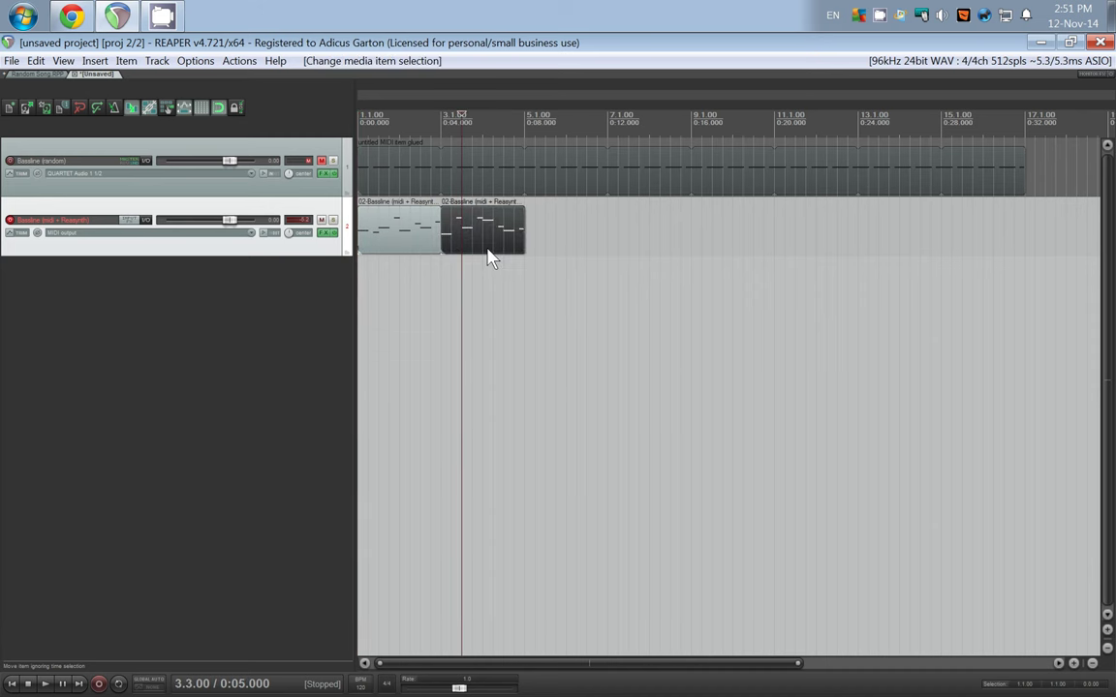
{"action": "left_click", "coordinate": [414, 239]}
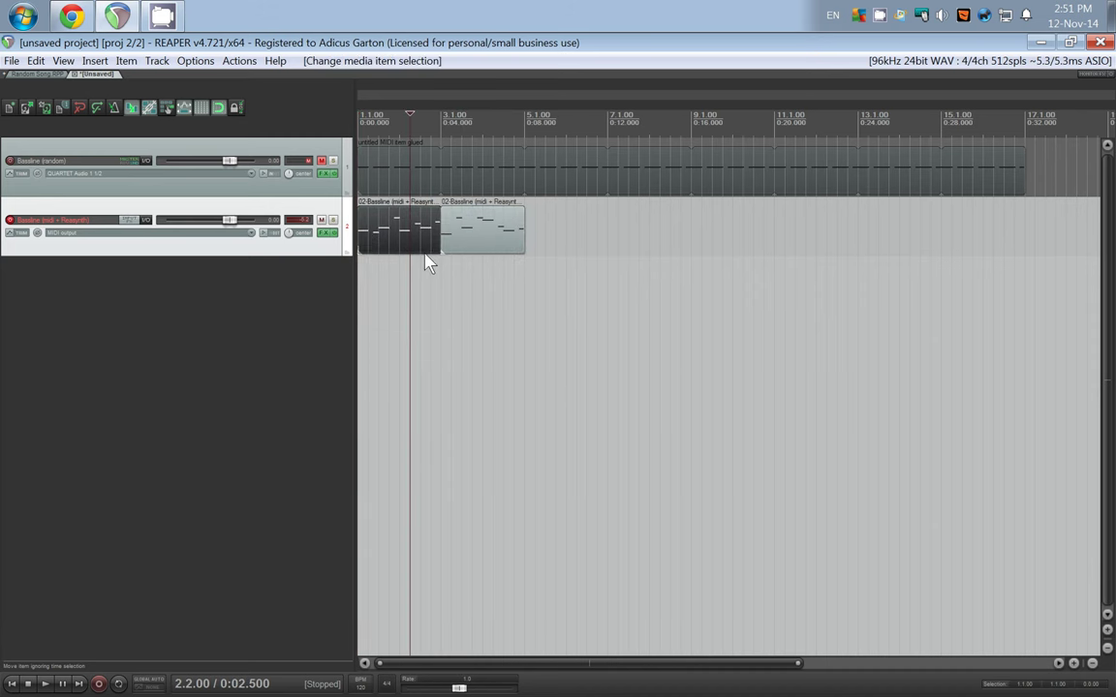
{"action": "double_click", "coordinate": [440, 184]}
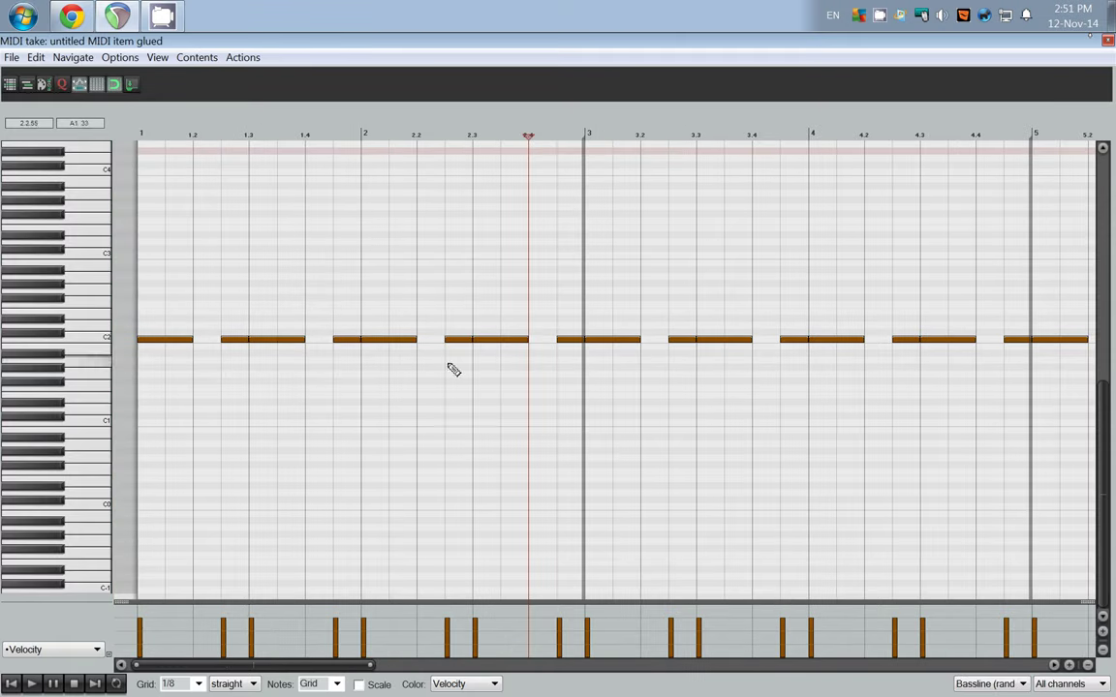
{"action": "key", "text": "Escape"}
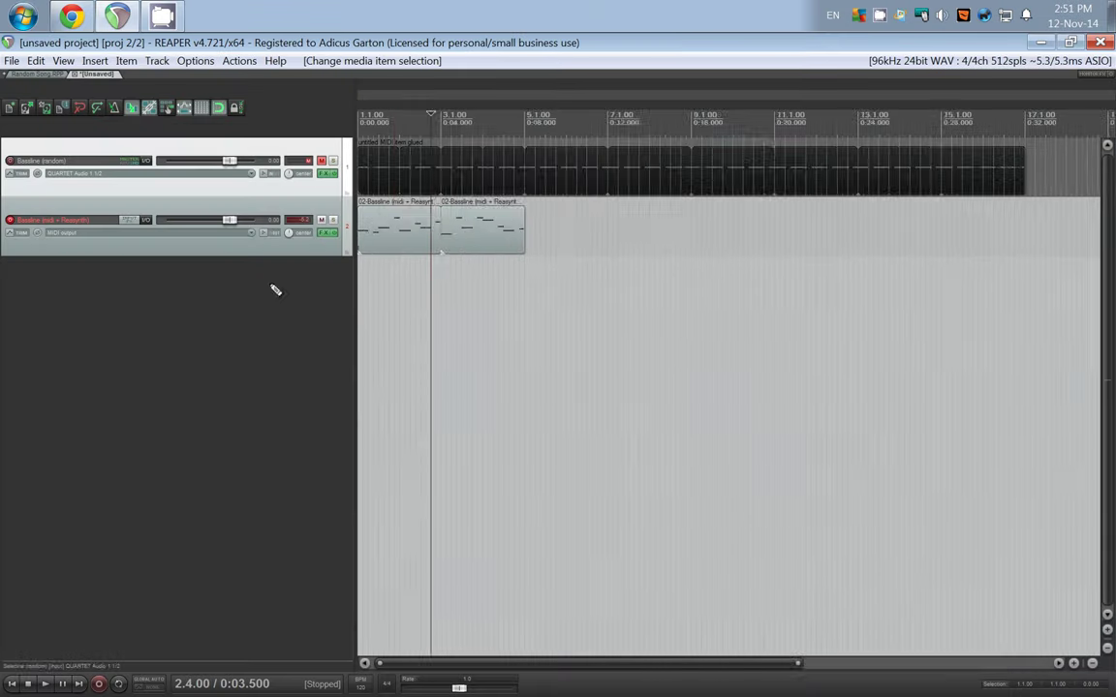
Disarm recording on the Bassline (midi + Reasynth) track.
{"action": "scroll", "coordinate": [383, 288], "scroll_direction": "down", "scroll_amount": 4}
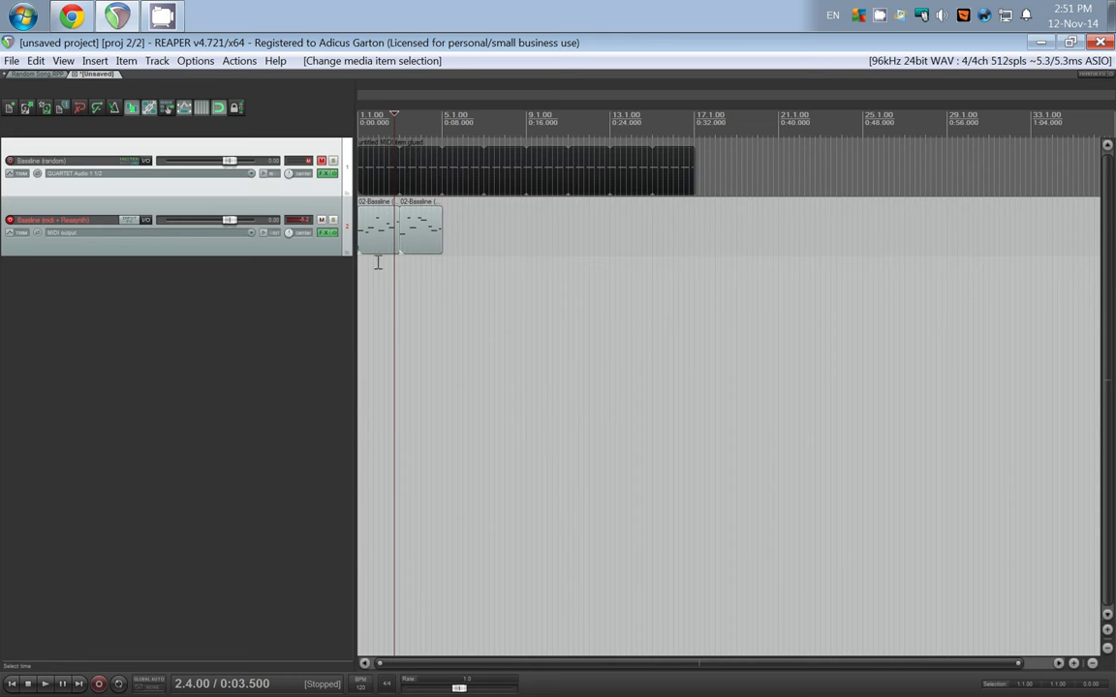
{"action": "right_click", "coordinate": [209, 350]}
{"action": "left_click", "coordinate": [10, 221]}
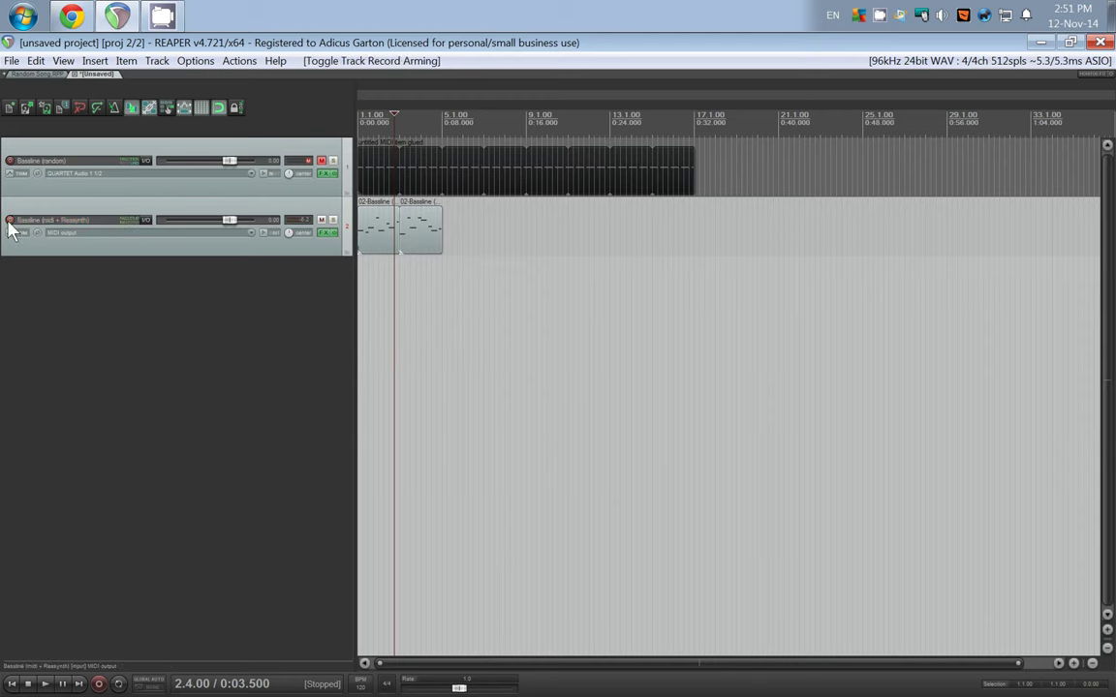
{"action": "right_click", "coordinate": [152, 309]}
{"action": "left_click", "coordinate": [207, 284]}
{"action": "scroll", "coordinate": [491, 258], "scroll_direction": "up", "scroll_amount": 3}
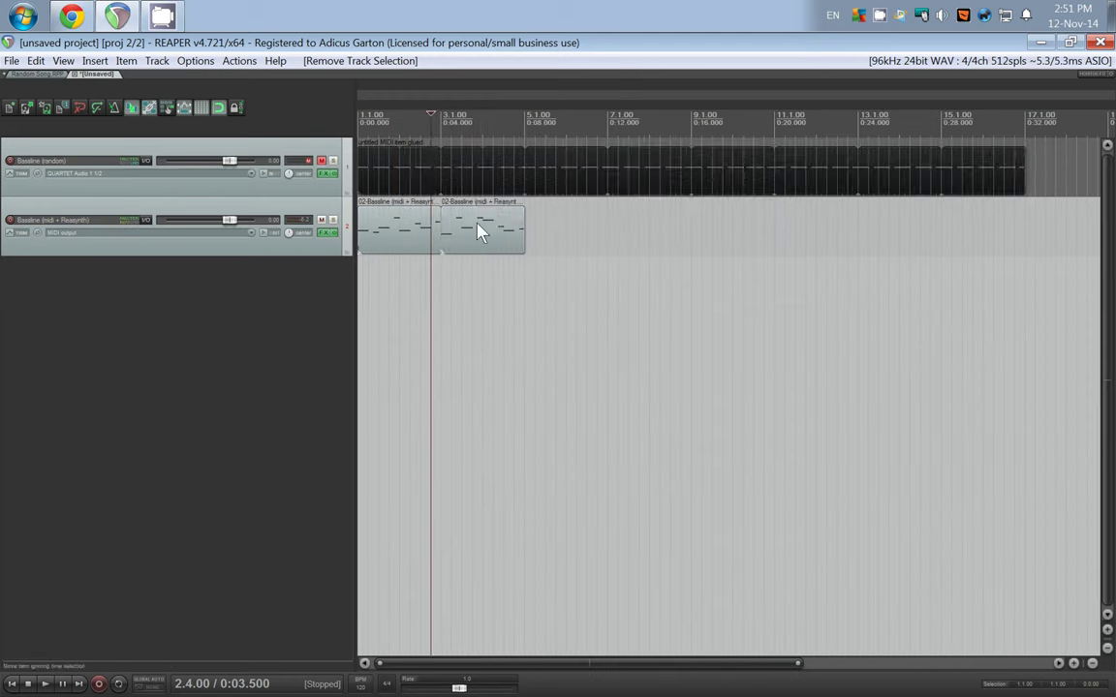
Delete the second recorded bassline item and paste a copy of the first one at 3.1.00 in its place.
{"action": "left_click", "coordinate": [472, 227]}
{"action": "key", "text": "Delete"}
{"action": "left_click", "coordinate": [433, 250]}
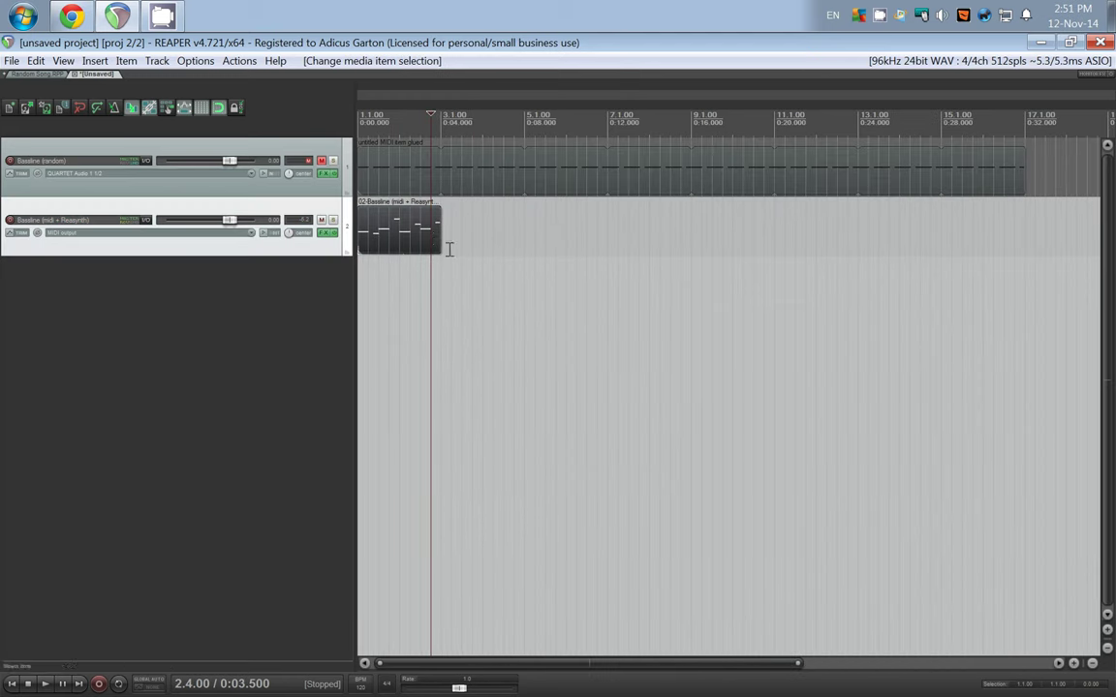
{"action": "left_click", "coordinate": [438, 238]}
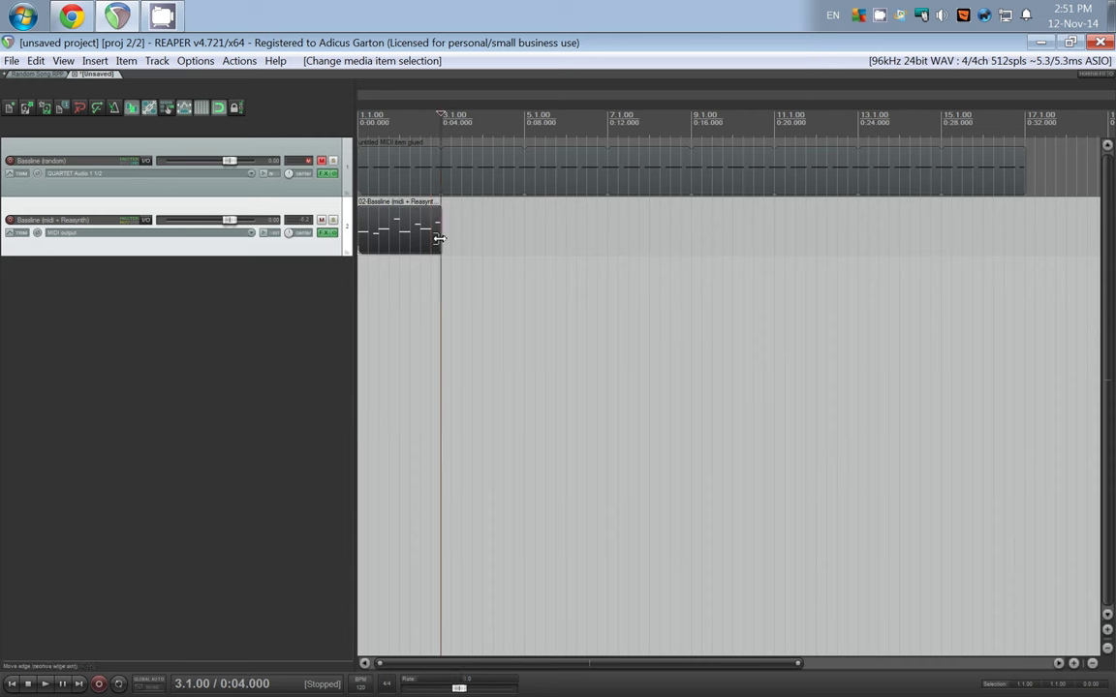
{"action": "key", "text": "ctrl+v"}
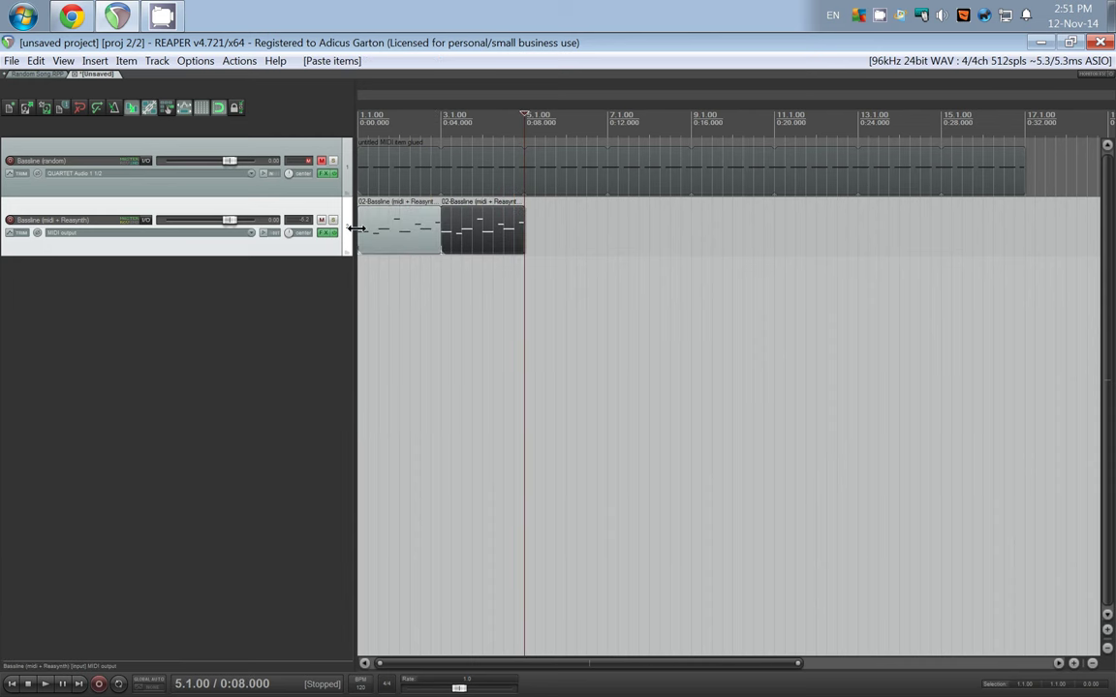
{"action": "key", "text": "Home"}
Insert a new track below the bassline tracks and name it "Melody (random)".
{"action": "right_click", "coordinate": [196, 362]}
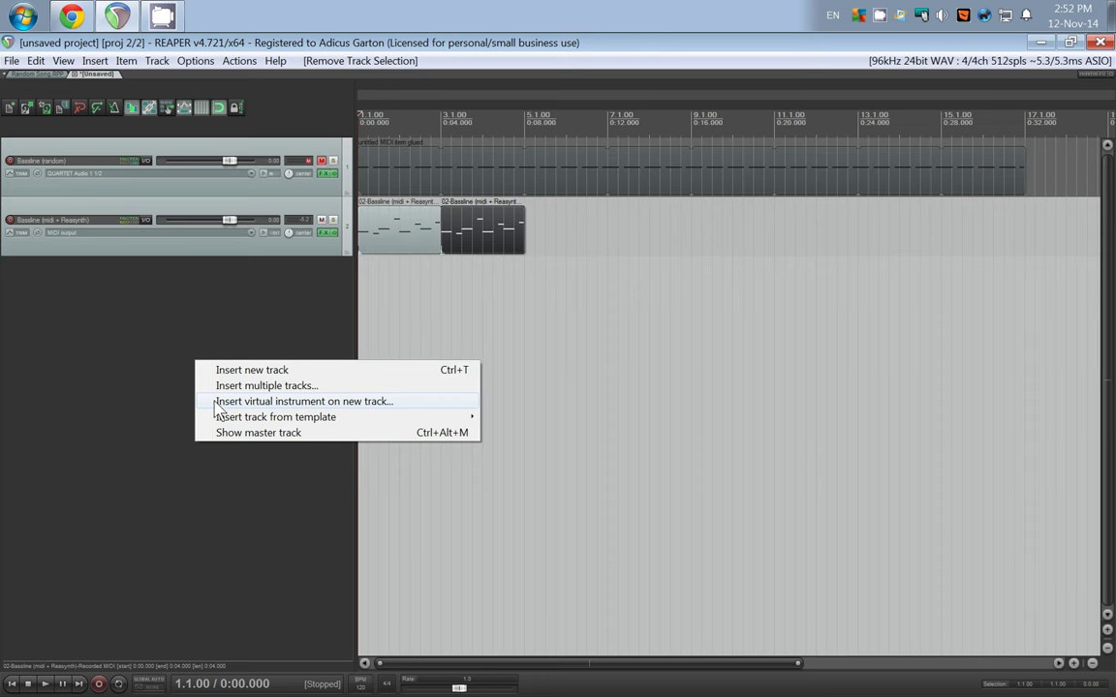
{"action": "left_click", "coordinate": [225, 373]}
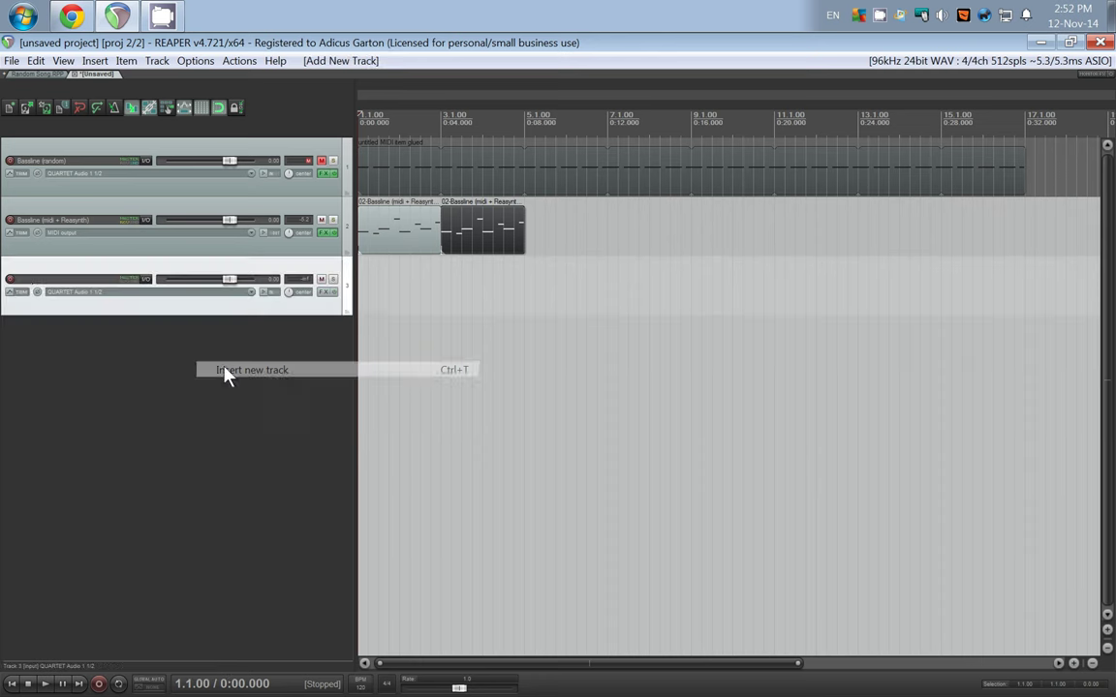
{"action": "left_click_drag", "start_coordinate": [33, 287], "coordinate": [35, 291]}
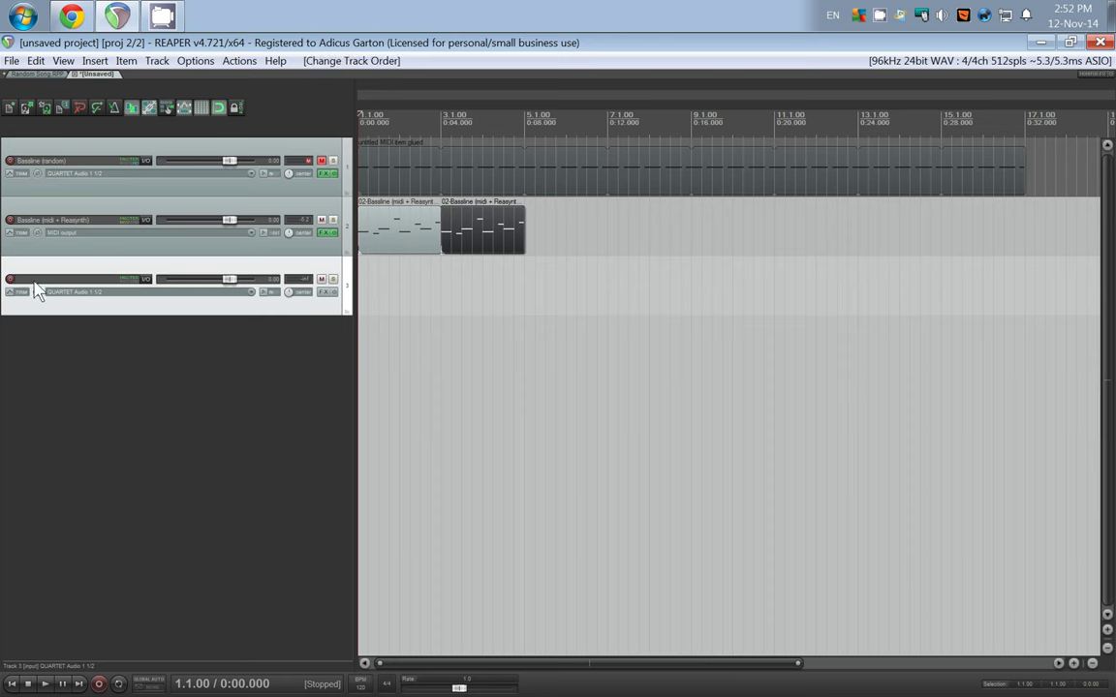
{"action": "double_click", "coordinate": [34, 282]}
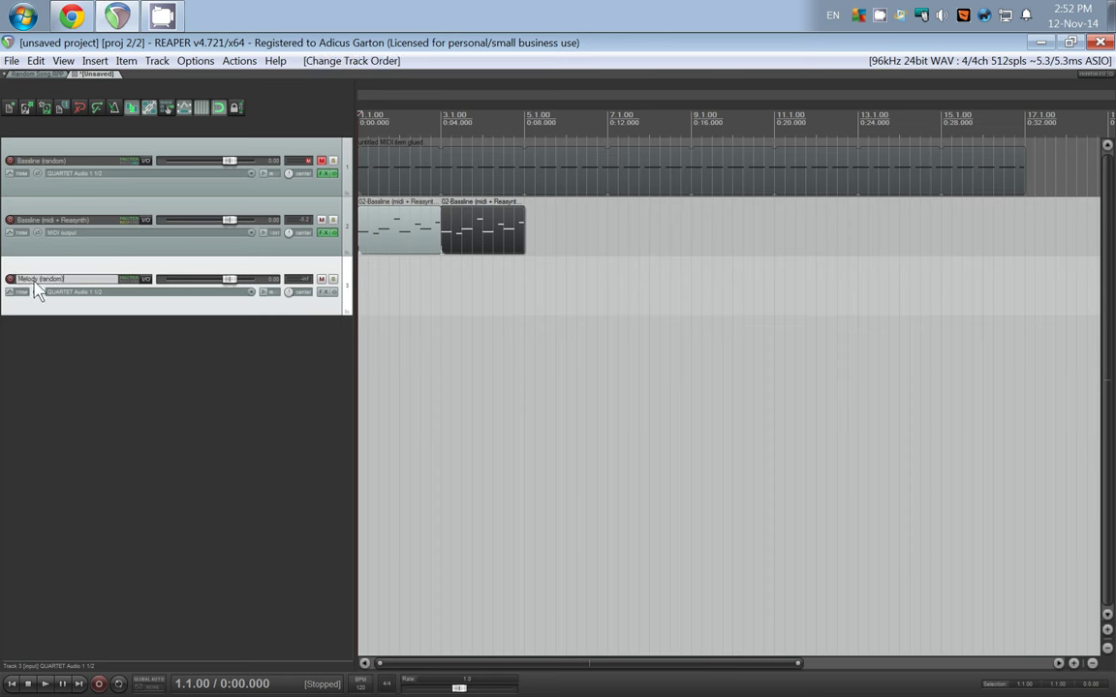
Add the JS: IX/MIDI_Variant effect to the Melody (random) track.
{"action": "left_click", "coordinate": [329, 295]}
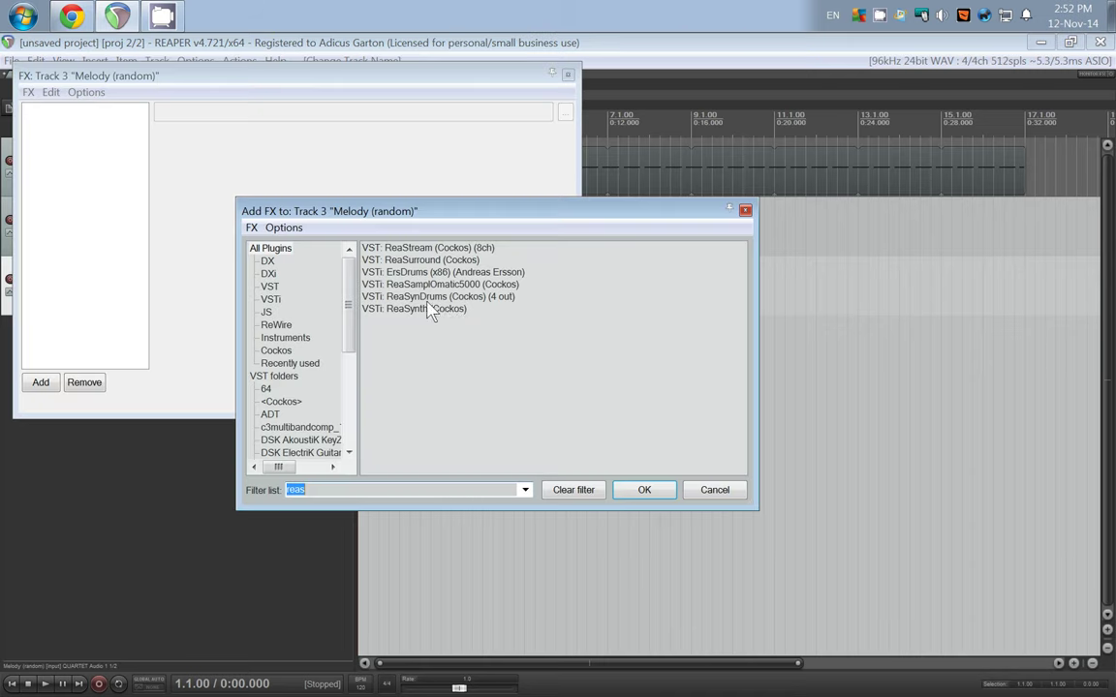
{"action": "type", "text": "midi variant"}
{"action": "double_click", "coordinate": [388, 248]}
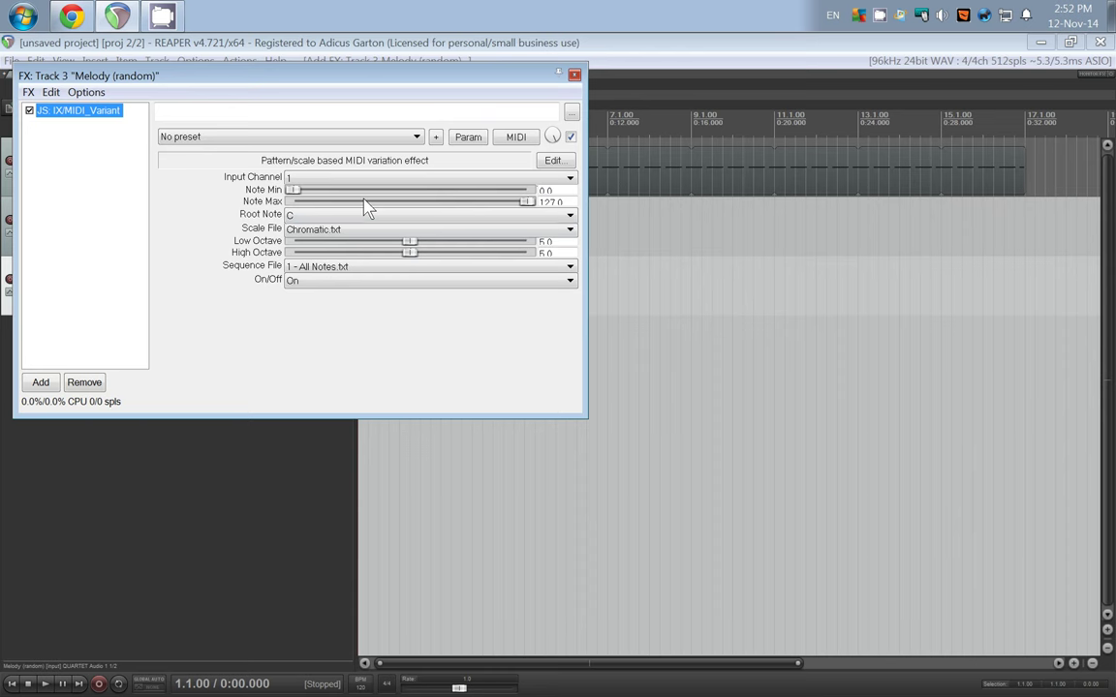
Set the melody's MIDI_Variant scale file to Major.txt, Low Octave to 6 and High Octave to 8, and close its effects window.
{"action": "left_click", "coordinate": [374, 230]}
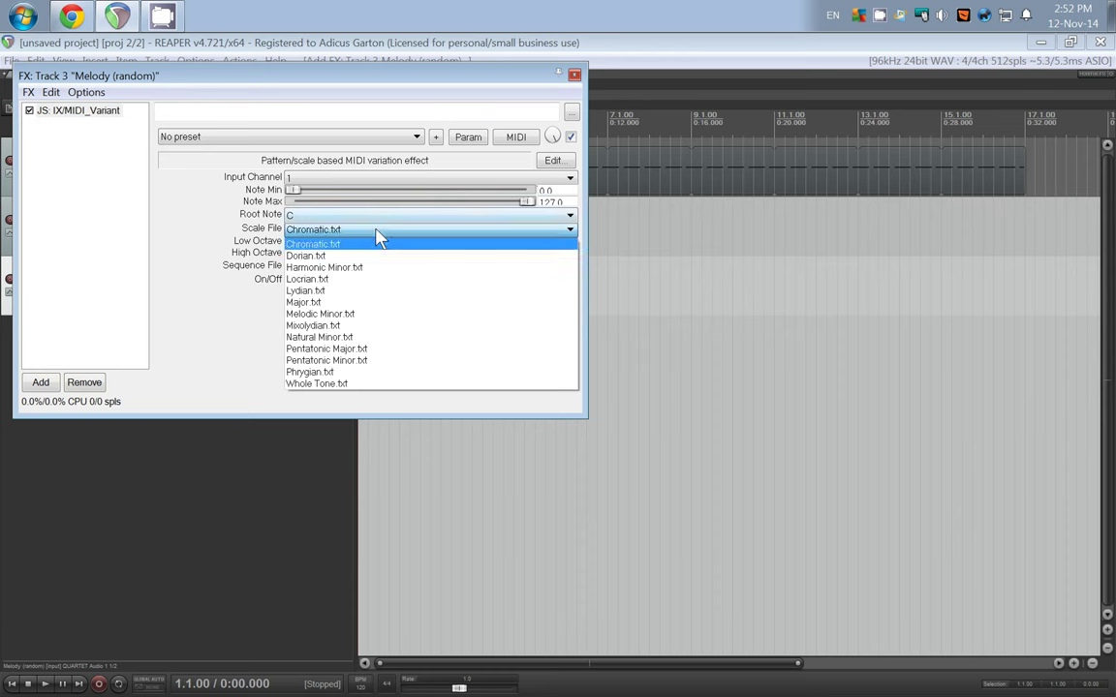
{"action": "left_click", "coordinate": [385, 312]}
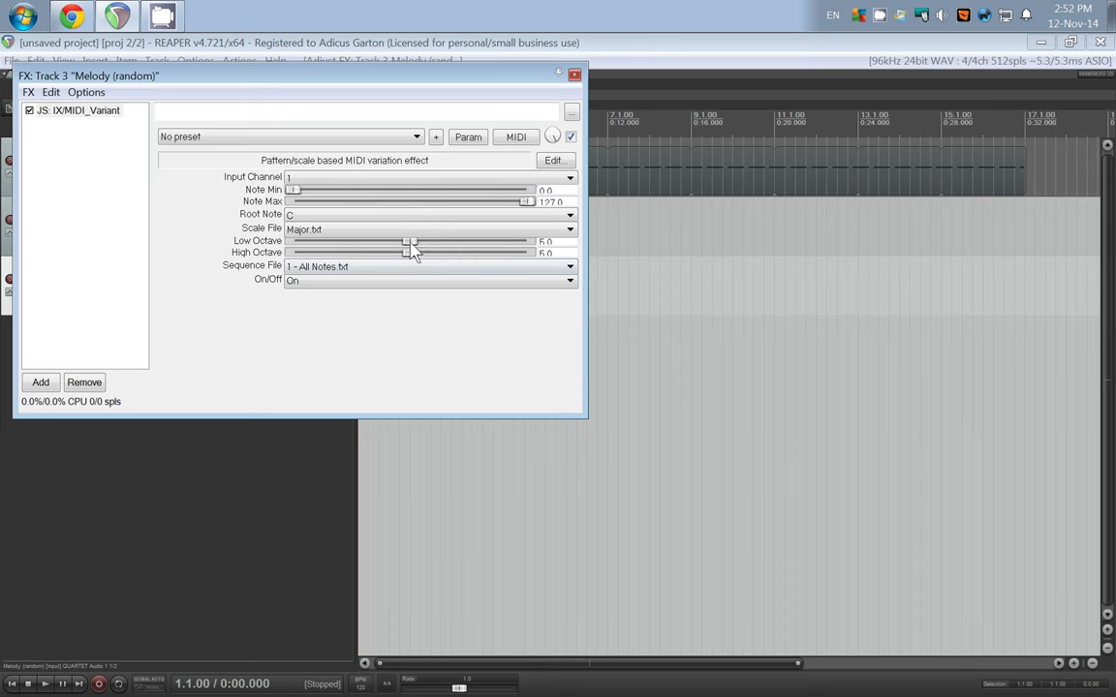
{"action": "left_click_drag", "start_coordinate": [411, 244], "coordinate": [496, 255]}
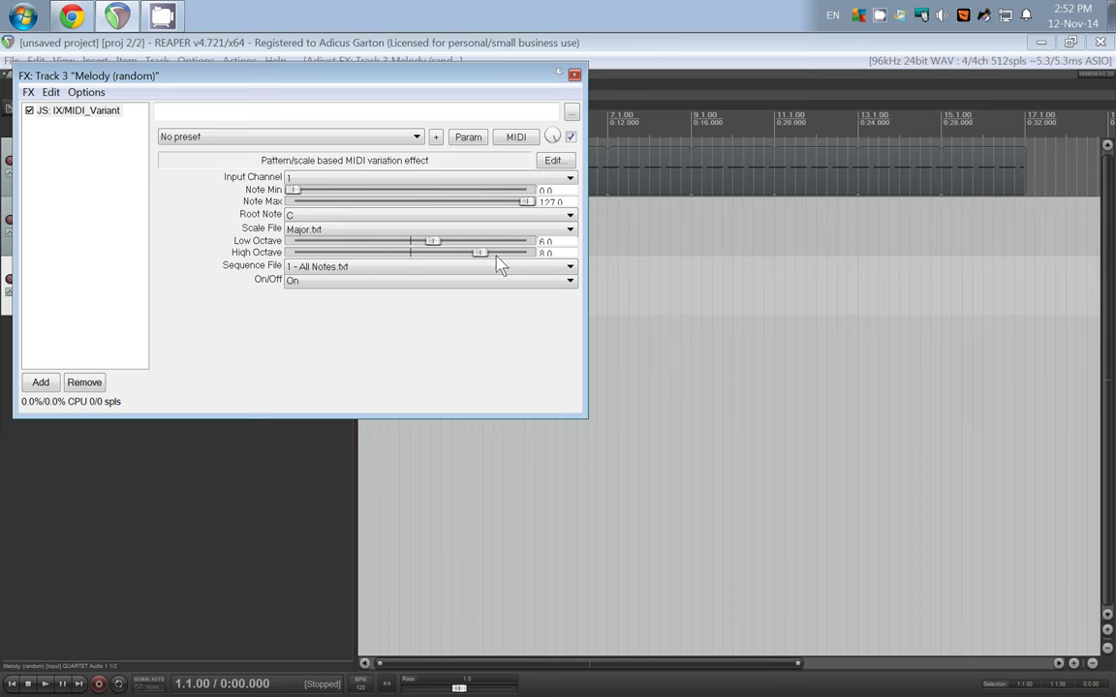
{"action": "left_click", "coordinate": [575, 75]}
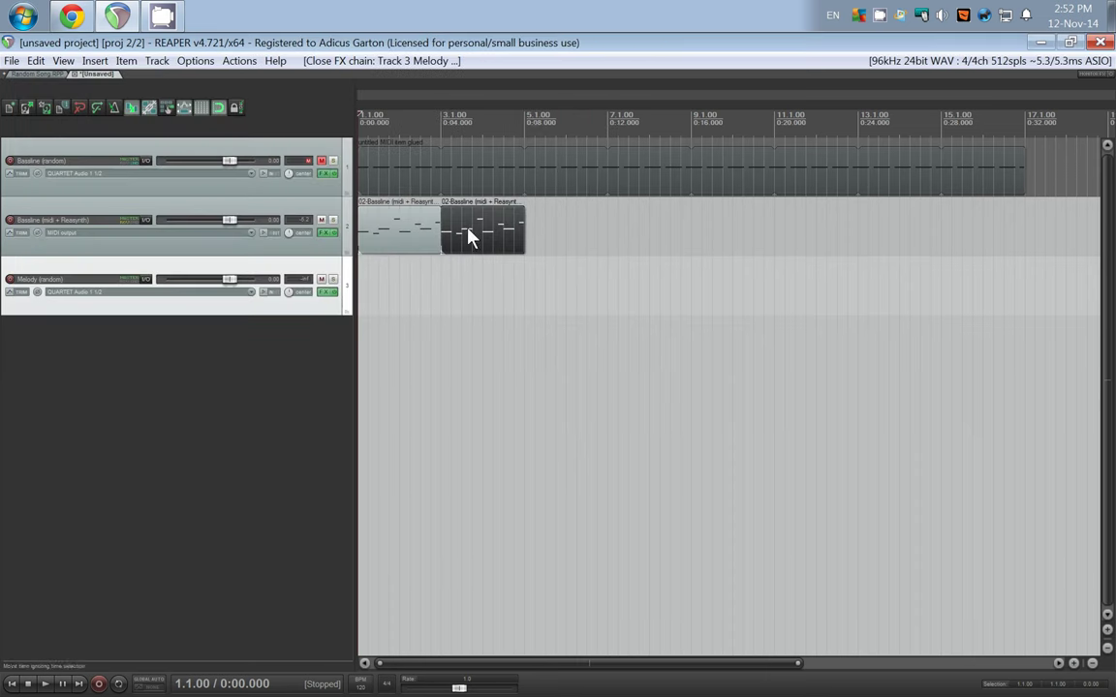
Insert another new track below the Melody (random) track.
{"action": "scroll", "coordinate": [397, 311], "scroll_direction": "down", "scroll_amount": 2}
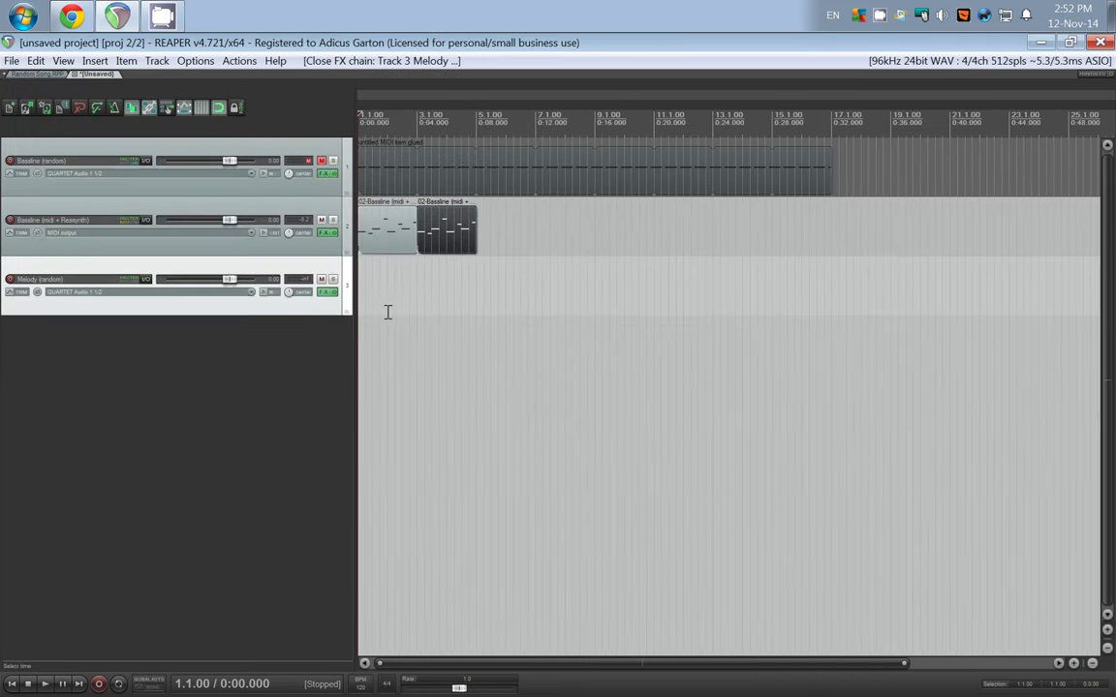
{"action": "left_click", "coordinate": [119, 361]}
{"action": "right_click", "coordinate": [120, 359]}
{"action": "left_click", "coordinate": [141, 368]}
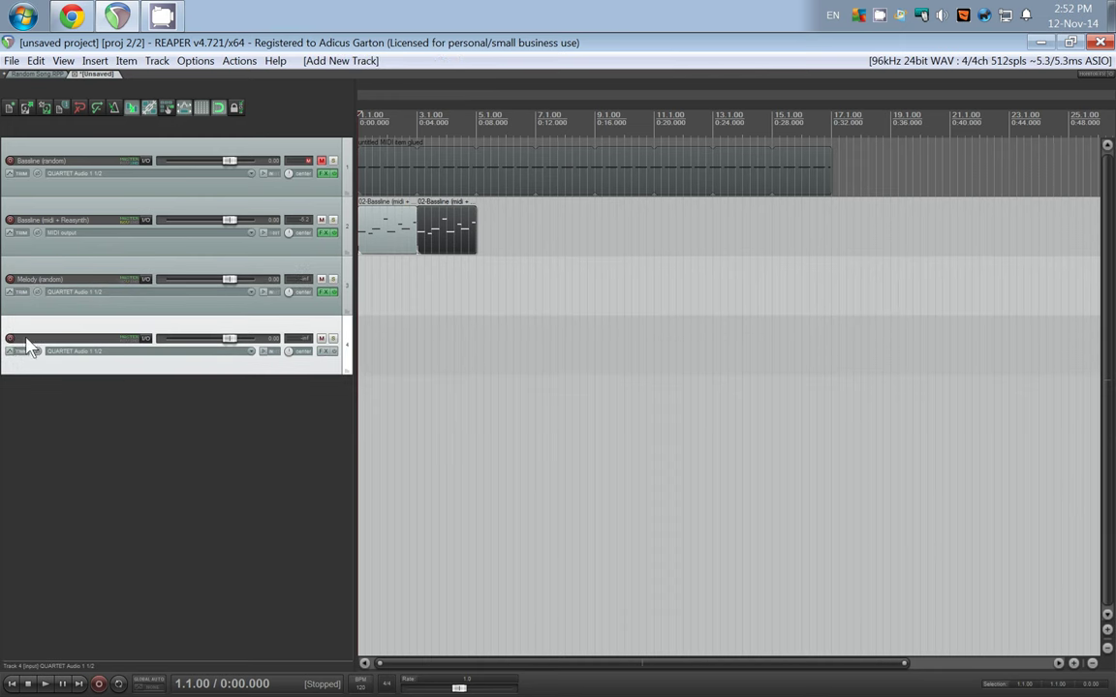
Arm the new track, set it to record output (MIDI), and name it "Melody (midi + Reasynth)".
{"action": "left_click", "coordinate": [10, 340]}
{"action": "right_click", "coordinate": [10, 340]}
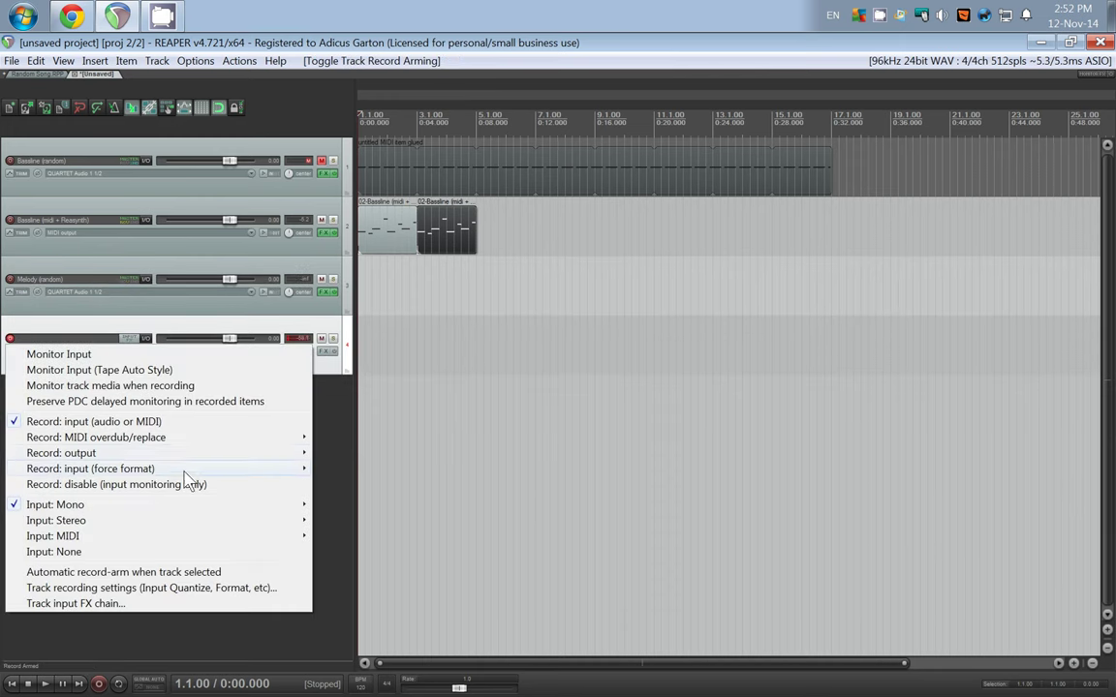
{"action": "mouse_move", "coordinate": [132, 453]}
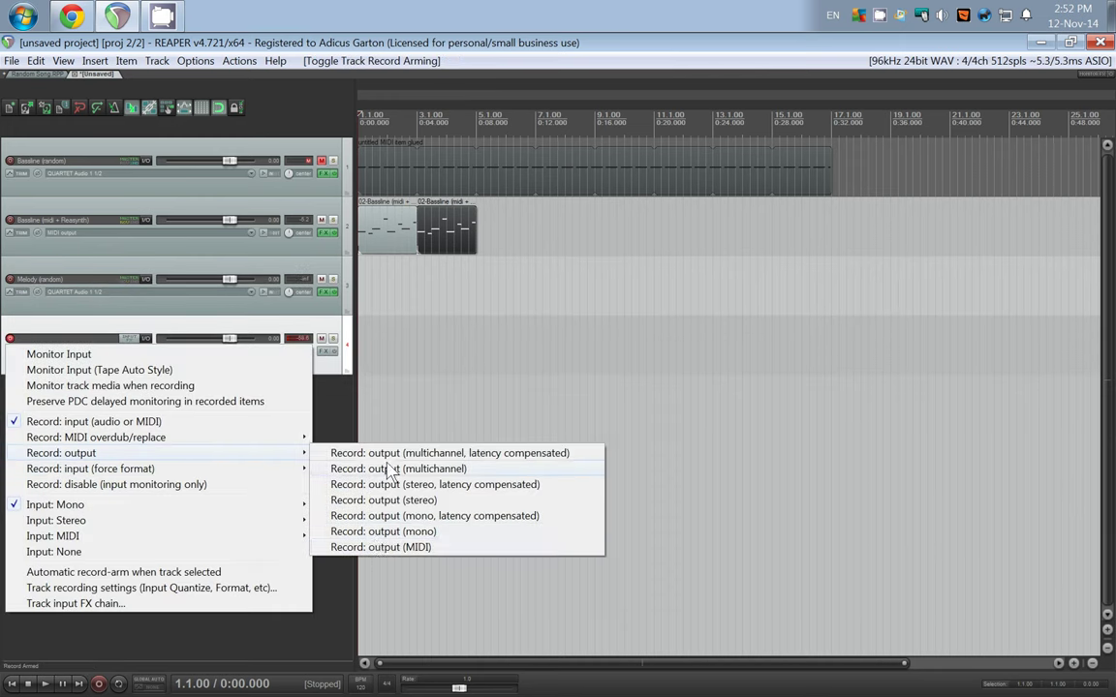
{"action": "left_click", "coordinate": [380, 548]}
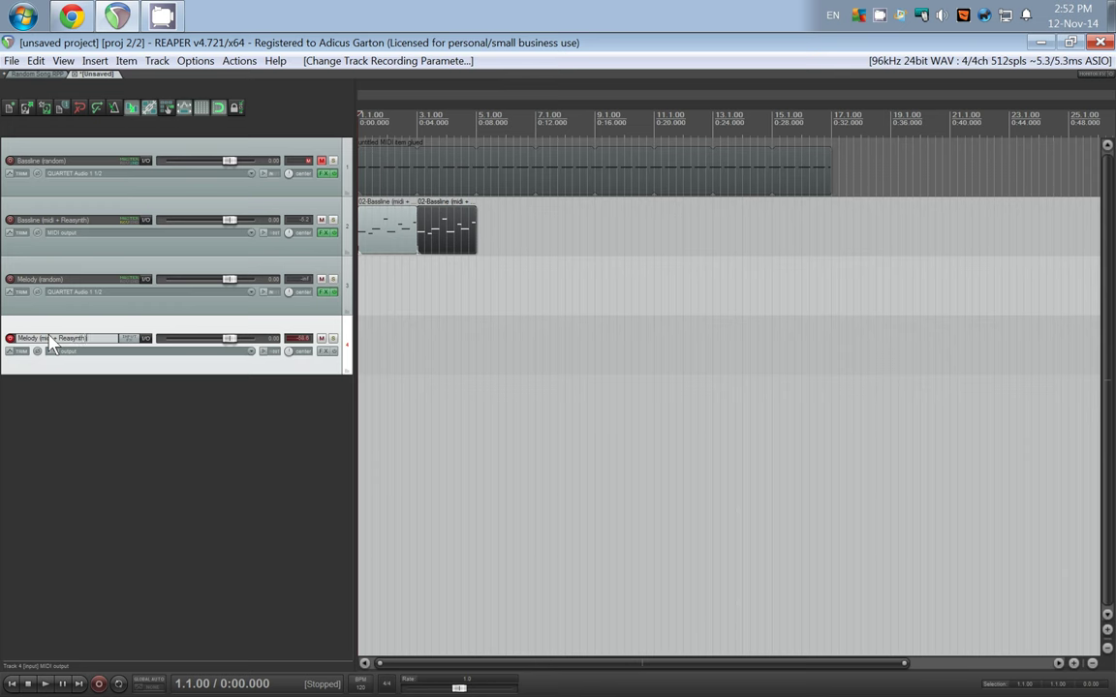
{"action": "key", "text": "Return"}
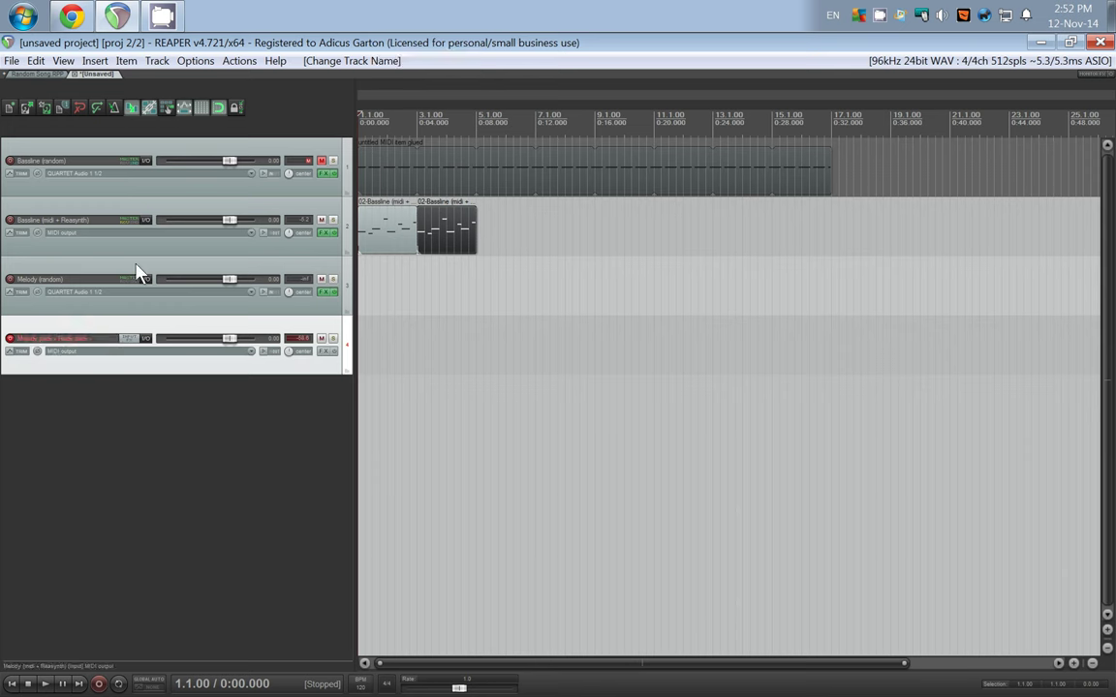
Create a send from Melody (random) to Melody (midi + Reasynth) with audio set to None and MIDI volume/pan control enabled.
{"action": "left_click_drag", "start_coordinate": [145, 280], "coordinate": [146, 330]}
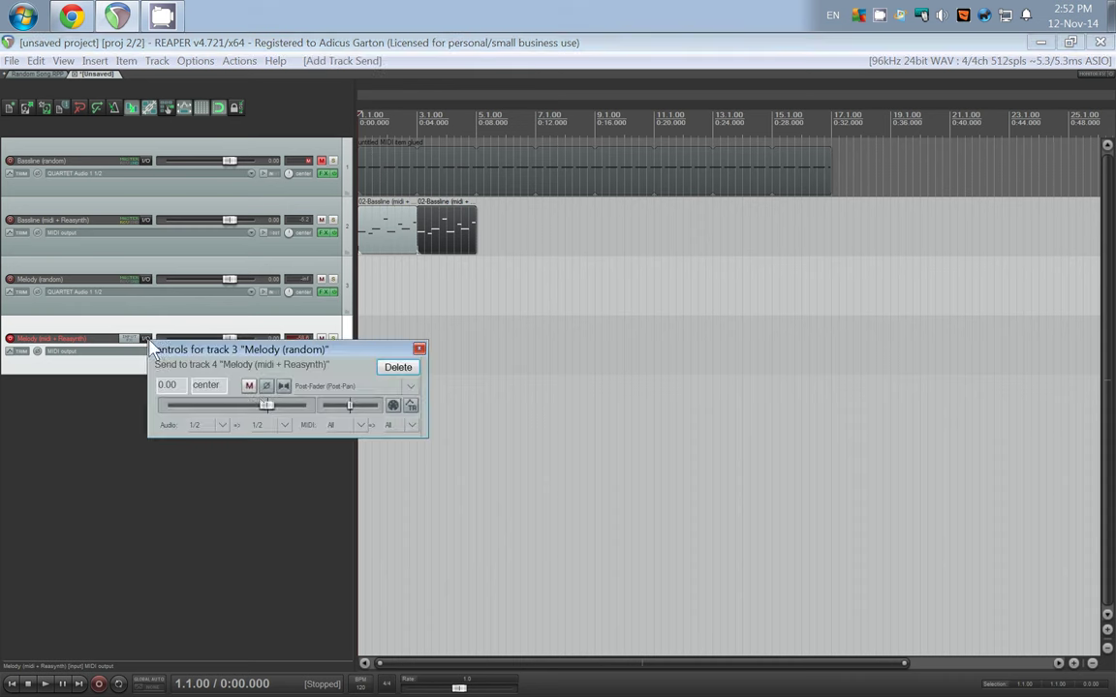
{"action": "left_click", "coordinate": [222, 427]}
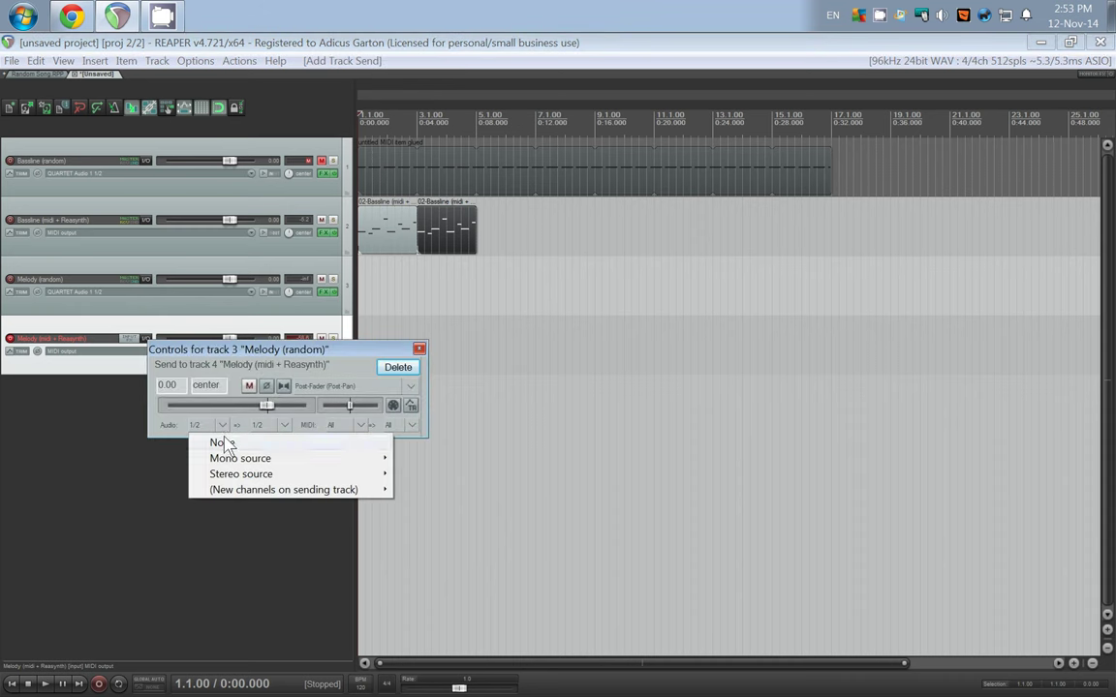
{"action": "left_click", "coordinate": [223, 444]}
{"action": "left_click", "coordinate": [393, 404]}
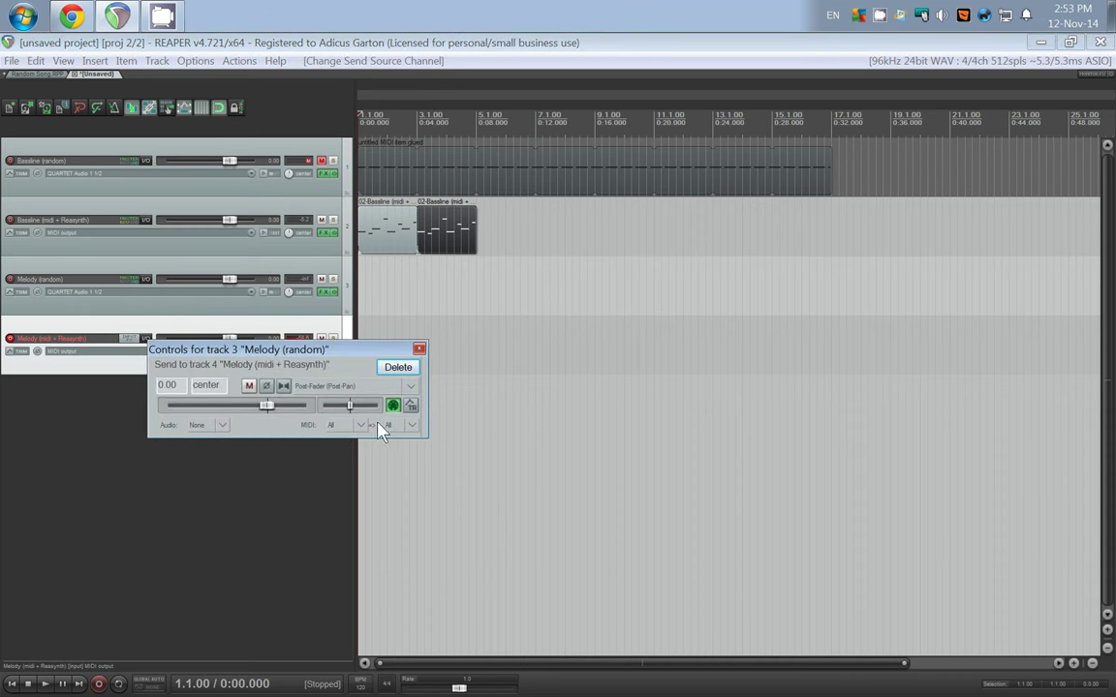
{"action": "left_click", "coordinate": [419, 348]}
Add the VSTi: ReaSynth (Cockos) instrument to the Melody (midi + Reasynth) track.
{"action": "left_click", "coordinate": [327, 350]}
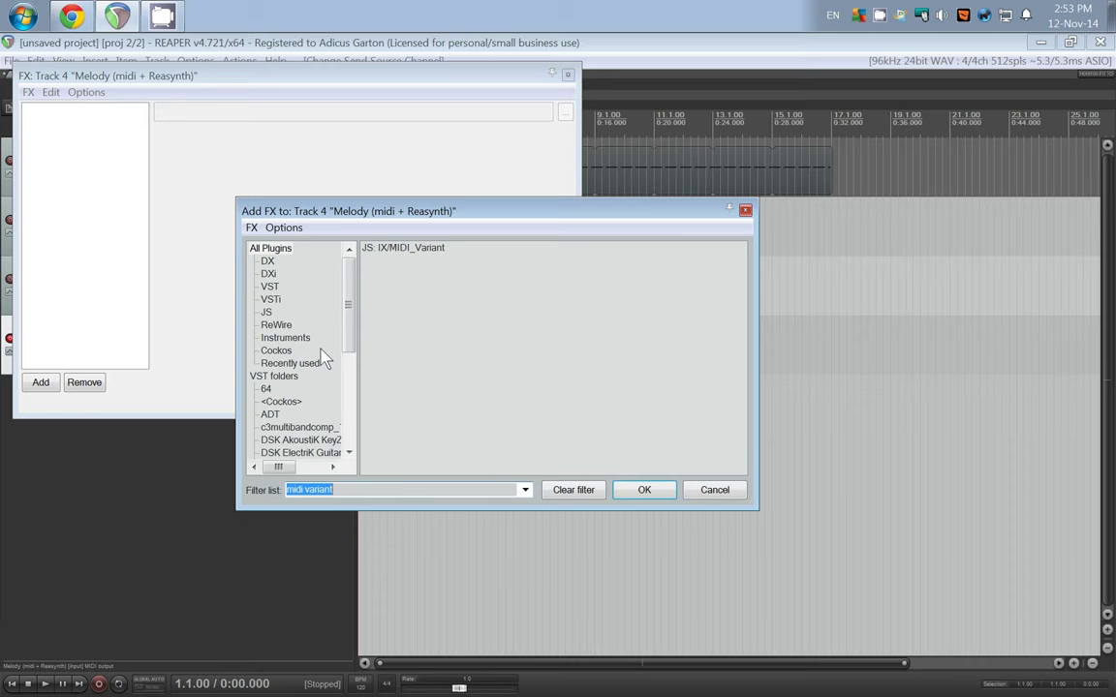
{"action": "type", "text": "reas"}
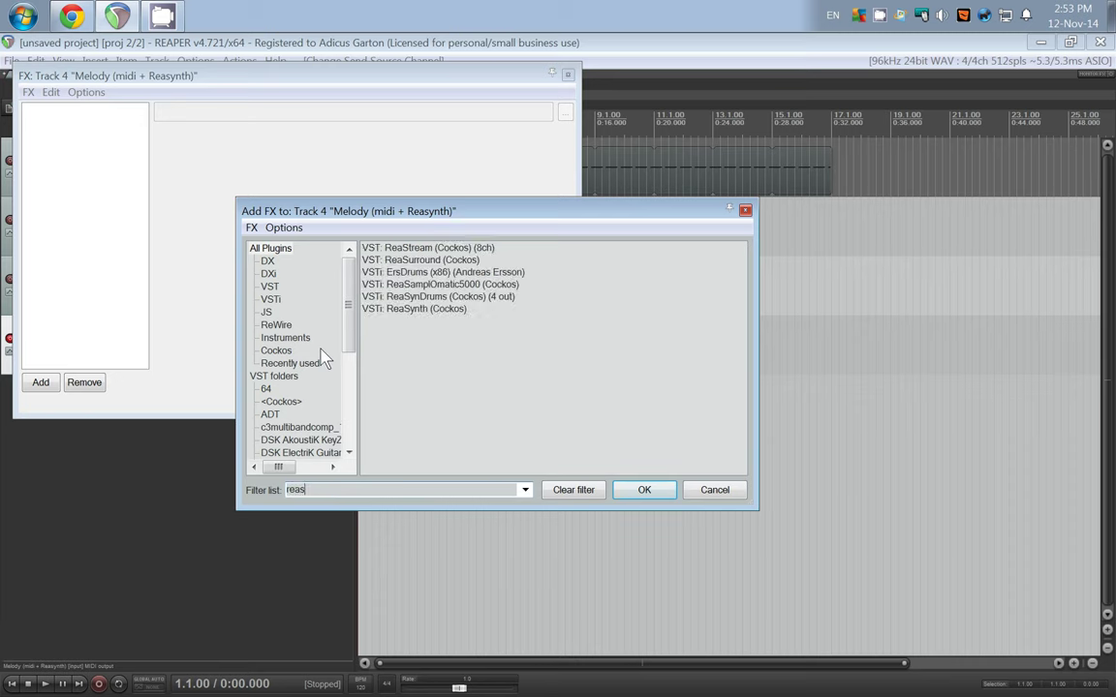
{"action": "double_click", "coordinate": [434, 309]}
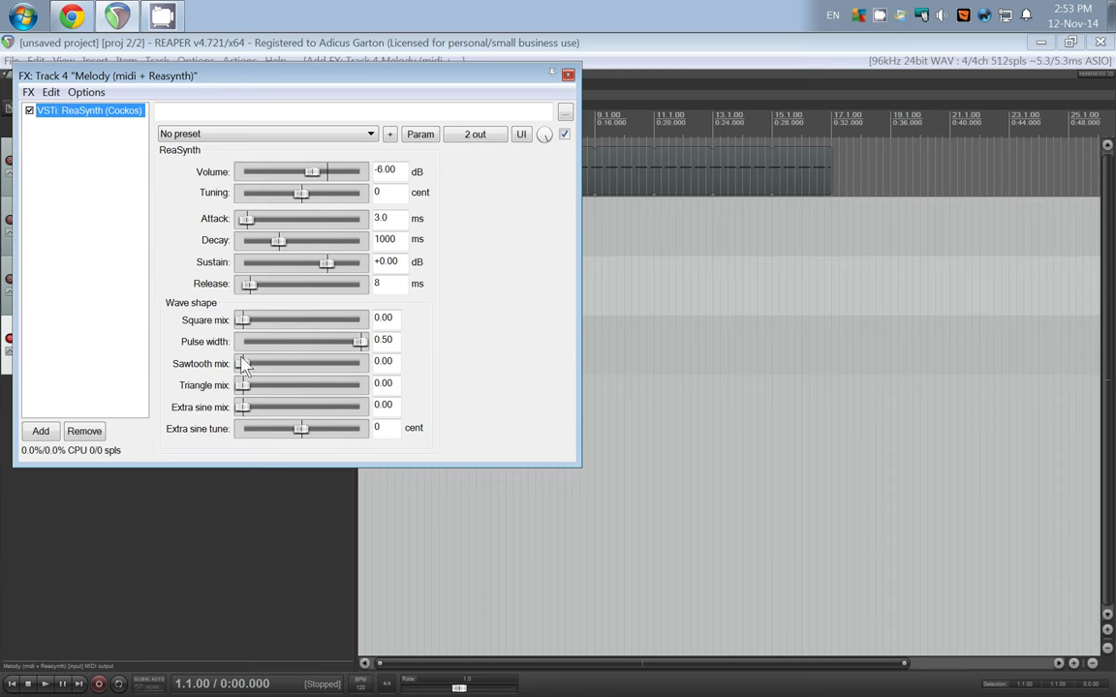
Set ReaSynth's Sawtooth mix to 1.00, lower its volume, and close the effects window.
{"action": "left_click_drag", "start_coordinate": [243, 363], "coordinate": [424, 383]}
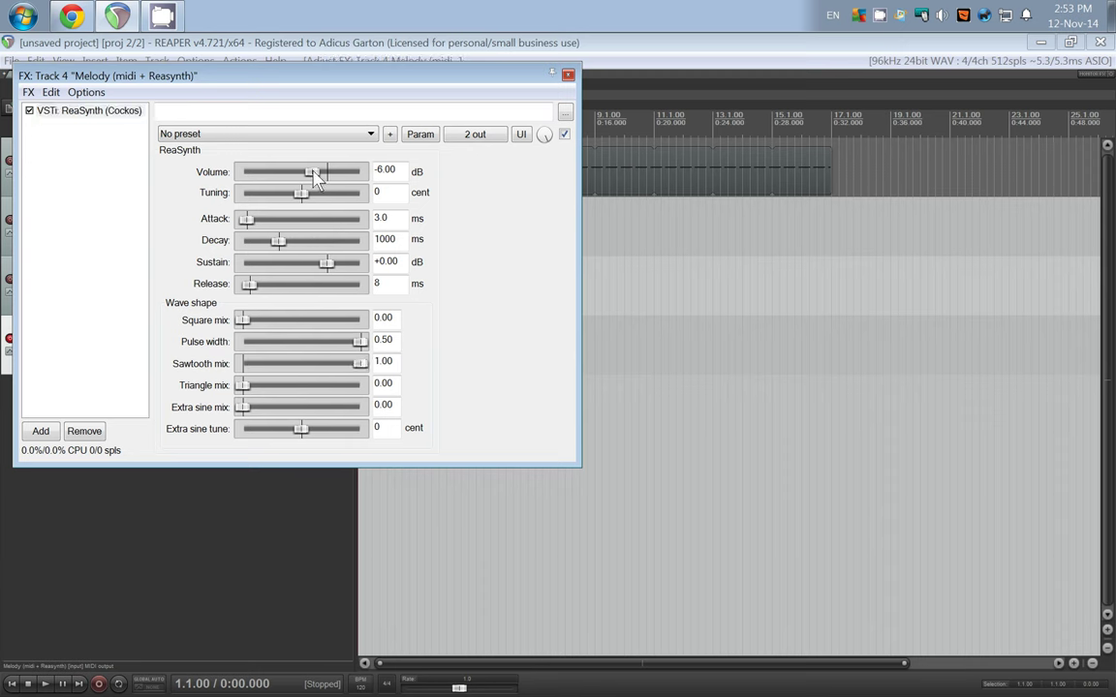
{"action": "left_click_drag", "start_coordinate": [317, 180], "coordinate": [254, 173]}
{"action": "left_click", "coordinate": [569, 75]}
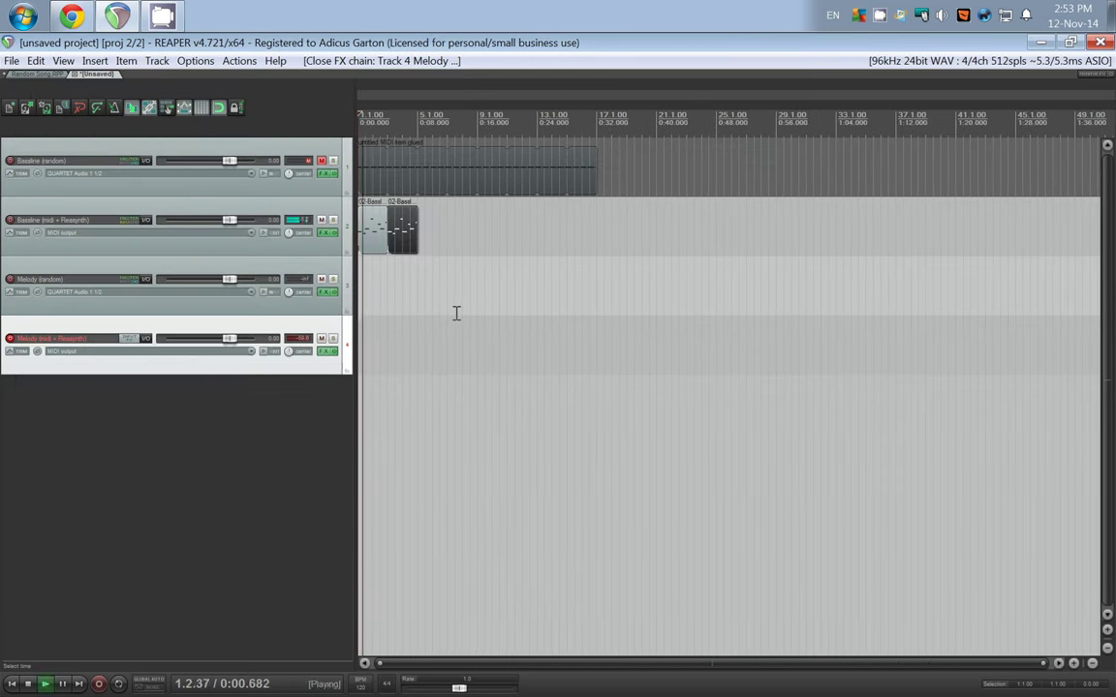
Insert a new MIDI item at the project start on the Melody (random) track.
{"action": "scroll", "coordinate": [455, 314], "scroll_direction": "up", "scroll_amount": 1}
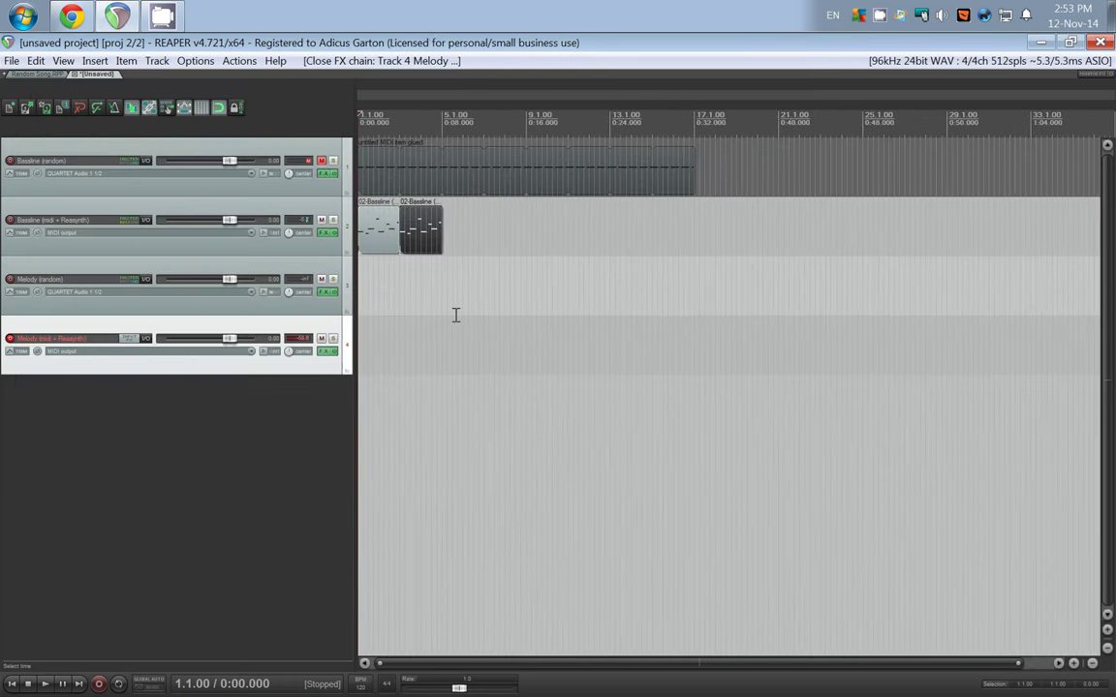
{"action": "left_click", "coordinate": [379, 271]}
{"action": "key", "text": "Home"}
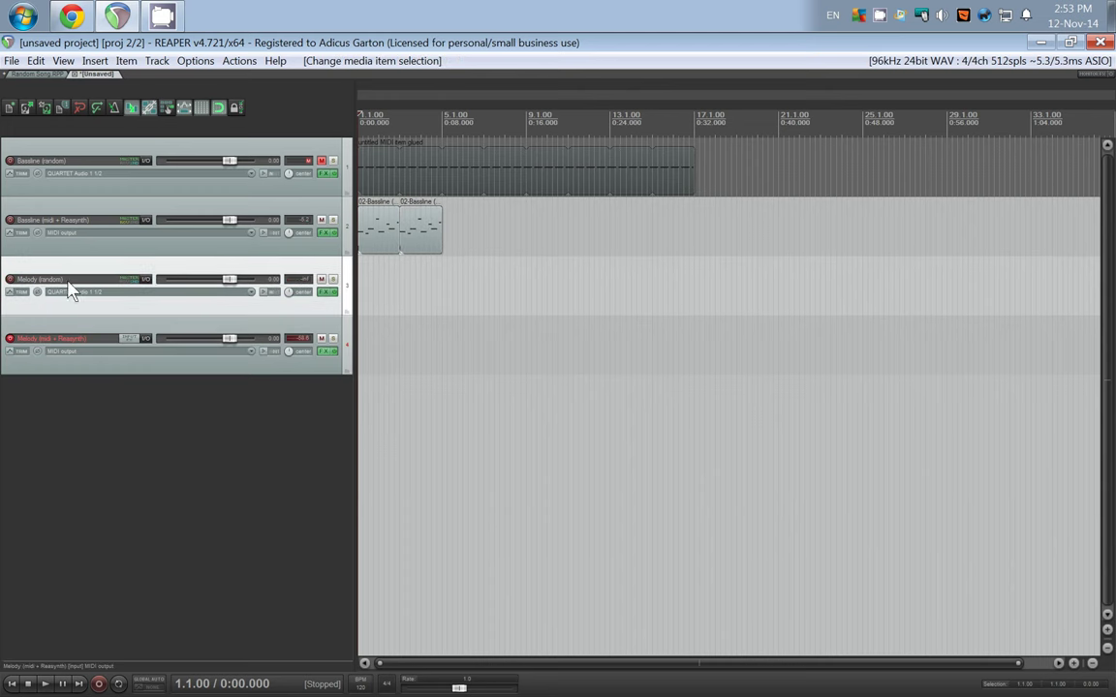
{"action": "left_click", "coordinate": [94, 59]}
{"action": "left_click", "coordinate": [97, 112]}
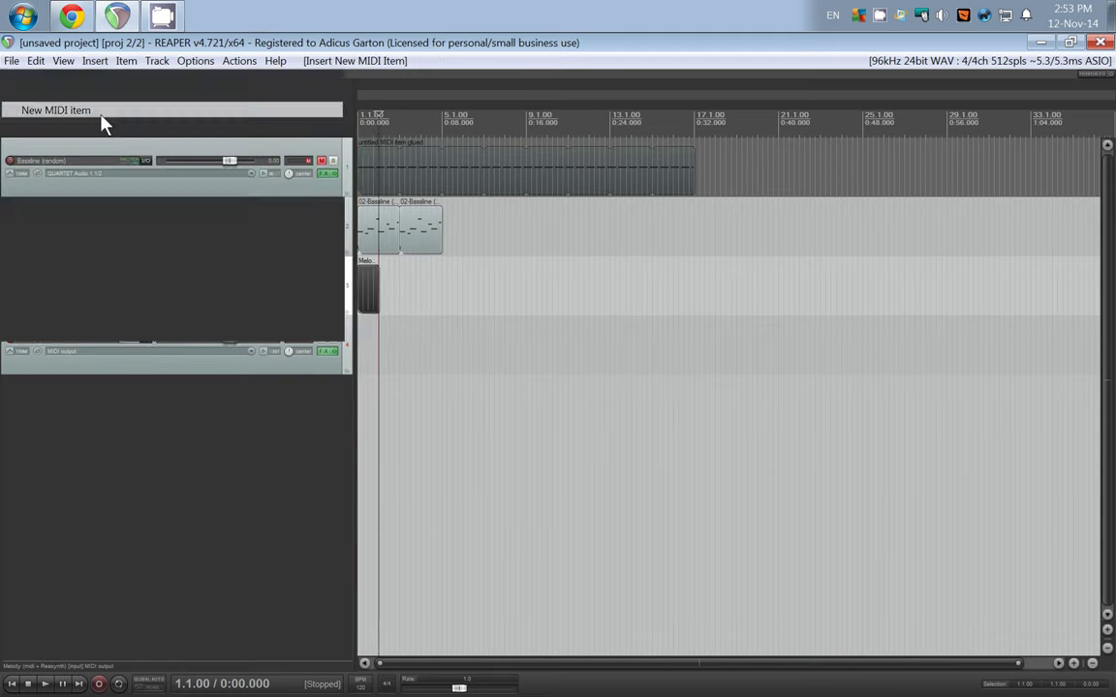
Extend the melody's MIDI item to the start of measure 3 and glue it.
{"action": "left_click_drag", "start_coordinate": [522, 290], "coordinate": [683, 293]}
{"action": "right_click", "coordinate": [612, 291]}
{"action": "left_click", "coordinate": [642, 459]}
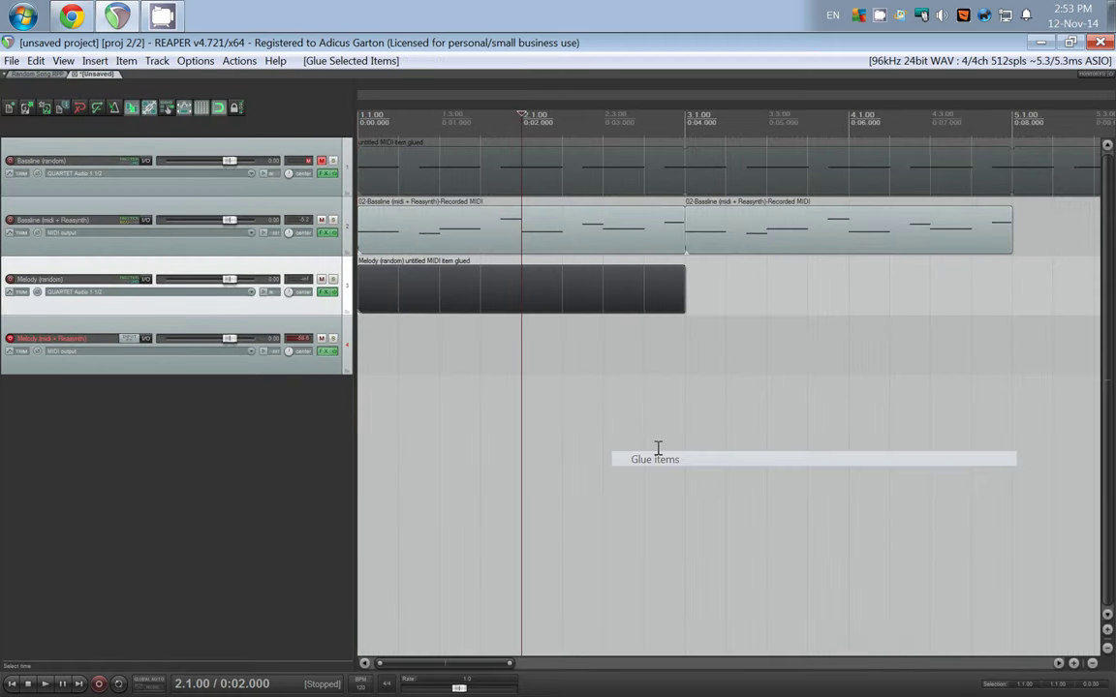
Open the glued Melody (random) item in the MIDI editor and set its grid to 1/16.
{"action": "scroll", "coordinate": [444, 318], "scroll_direction": "down", "scroll_amount": 5}
{"action": "double_click", "coordinate": [402, 297]}
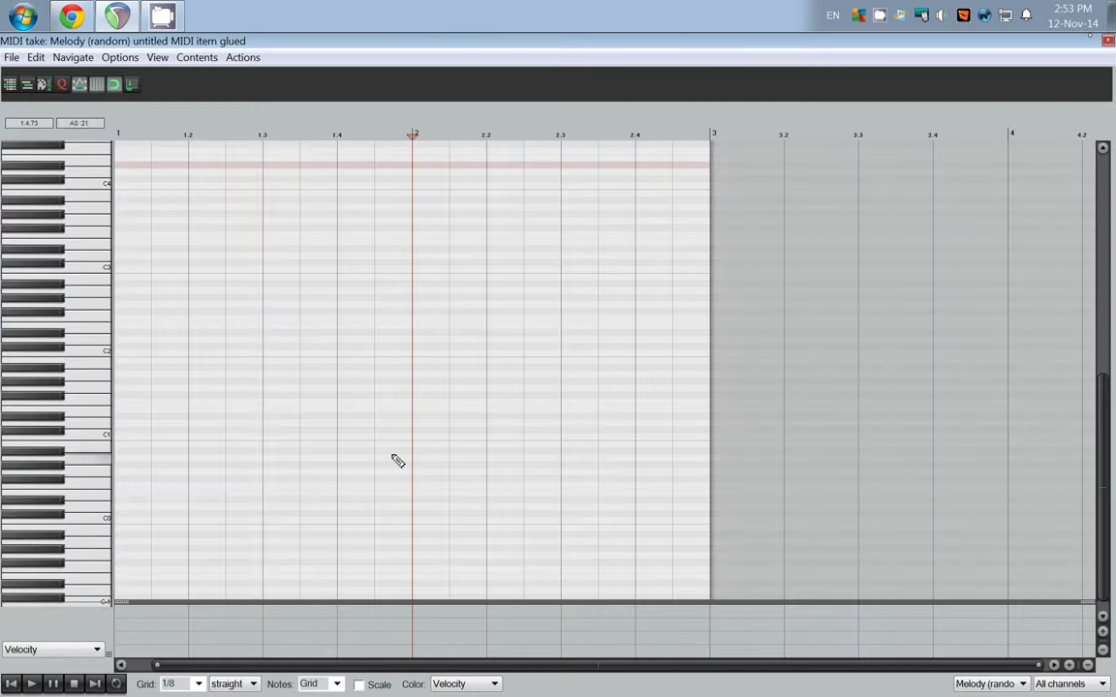
{"action": "left_click", "coordinate": [198, 684]}
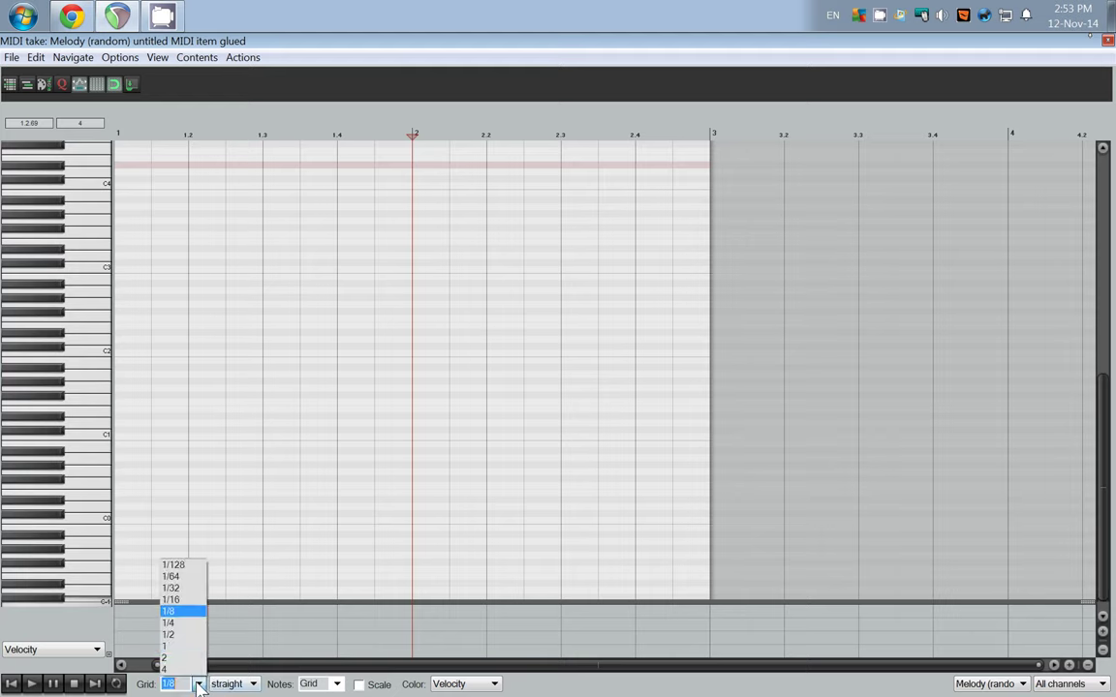
{"action": "left_click", "coordinate": [171, 599]}
Draw sixteenth notes on C2: three from beat 1, two from beat 1.2, and one on beat 1.3.
{"action": "scroll", "coordinate": [285, 457], "scroll_direction": "down", "scroll_amount": 2}
{"action": "scroll", "coordinate": [219, 379], "scroll_direction": "up", "scroll_amount": 3}
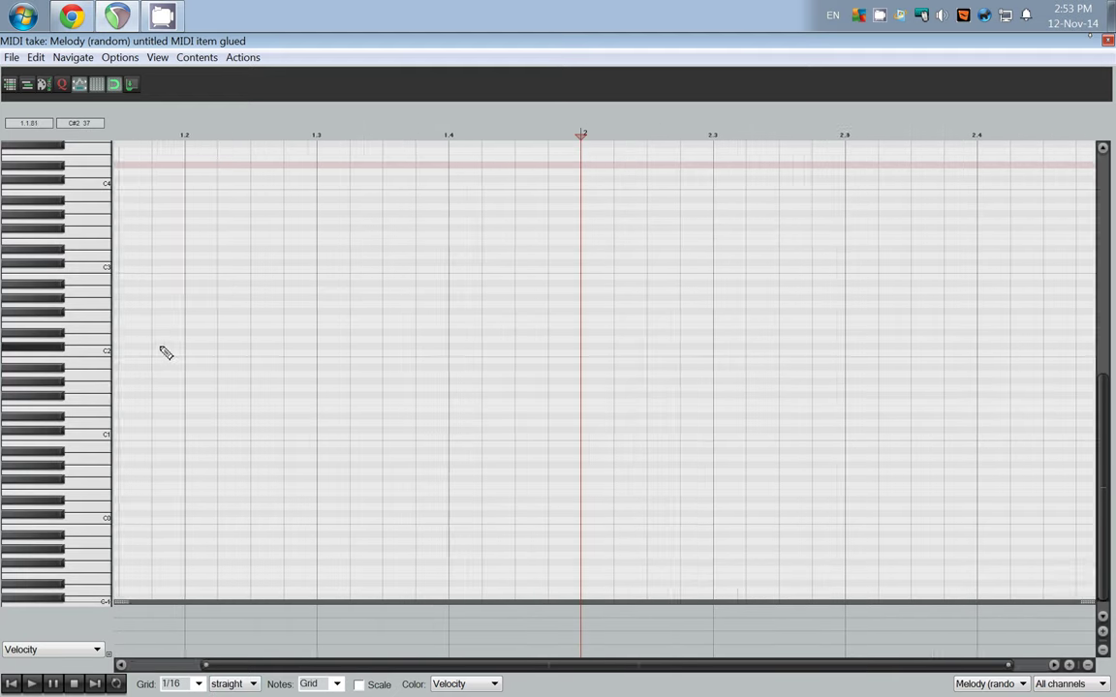
{"action": "scroll", "coordinate": [144, 363], "scroll_direction": "down", "scroll_amount": 1}
{"action": "left_click", "coordinate": [148, 355]}
{"action": "left_click", "coordinate": [172, 356]}
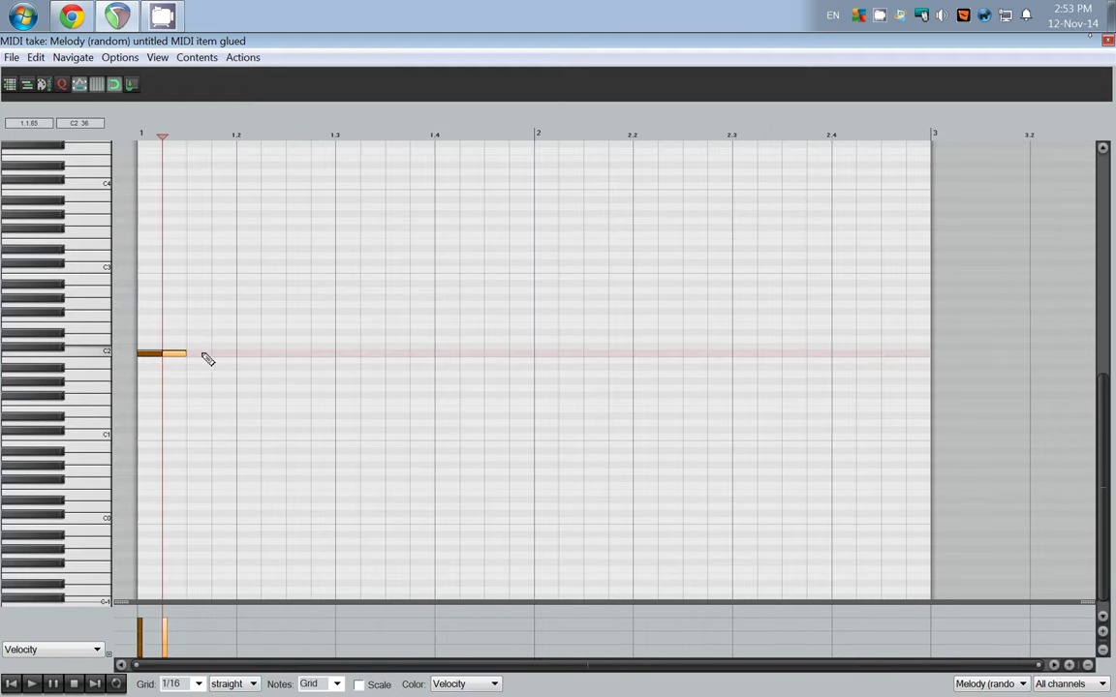
{"action": "left_click", "coordinate": [199, 355]}
{"action": "left_click", "coordinate": [257, 356]}
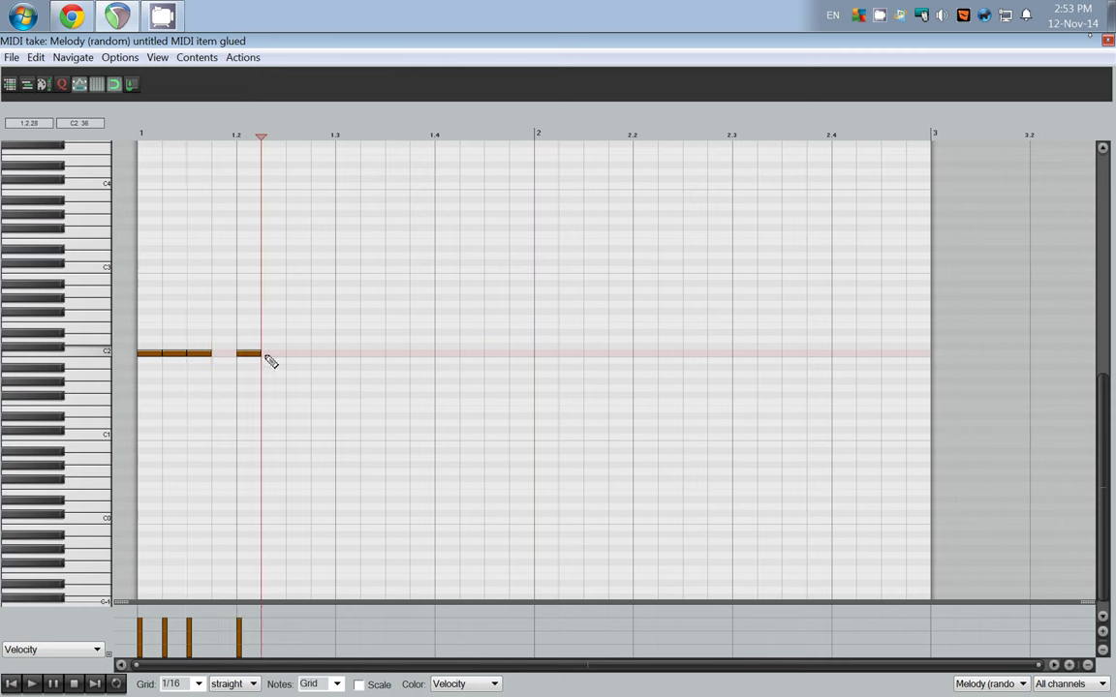
{"action": "left_click", "coordinate": [270, 361]}
{"action": "left_click", "coordinate": [348, 356]}
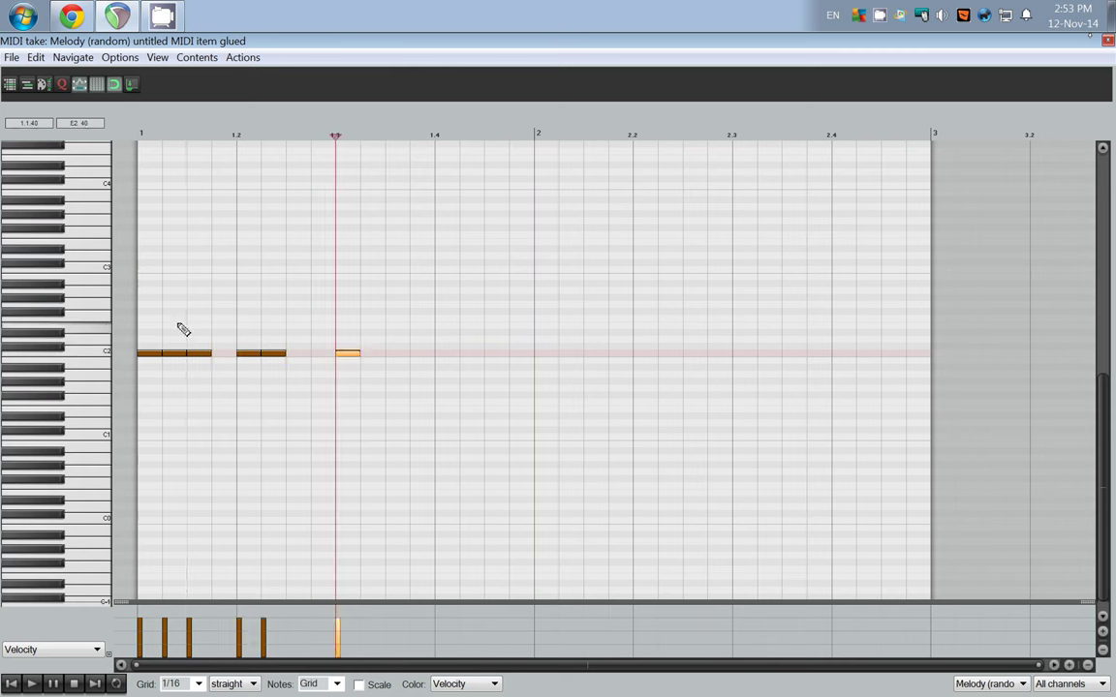
Copy the C2 note pattern to beats 1.4 and 2.3, trim the item's end to measure 3, and close the editor.
{"action": "left_click_drag", "start_coordinate": [154, 336], "coordinate": [412, 385]}
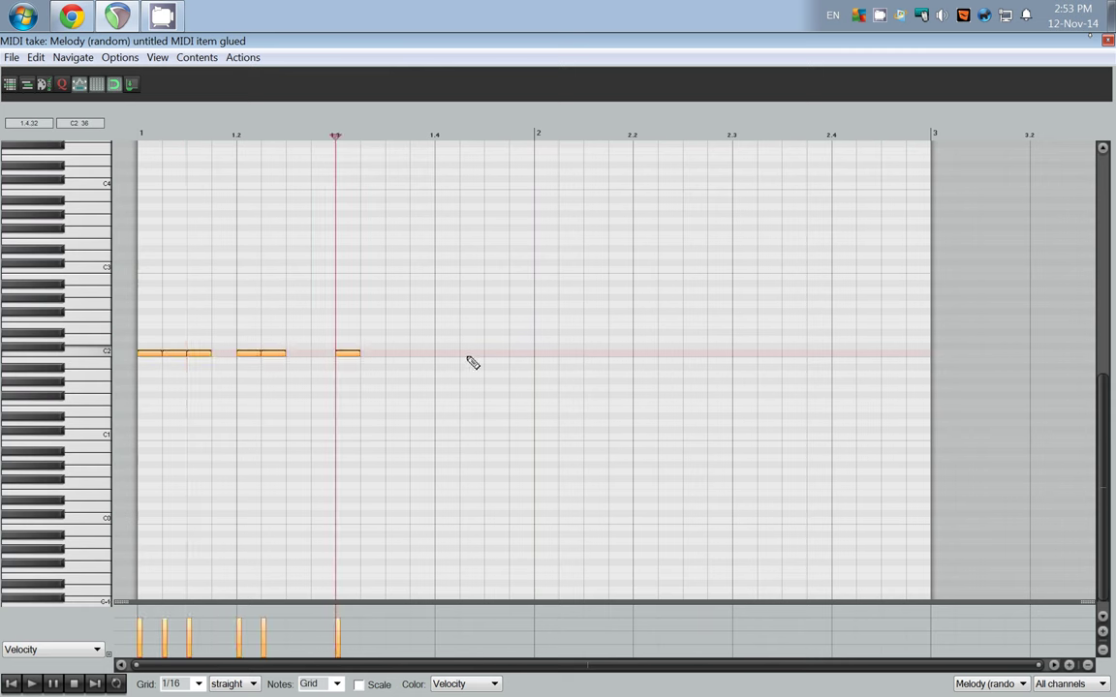
{"action": "left_click", "coordinate": [438, 366]}
{"action": "key", "text": "ctrl+v"}
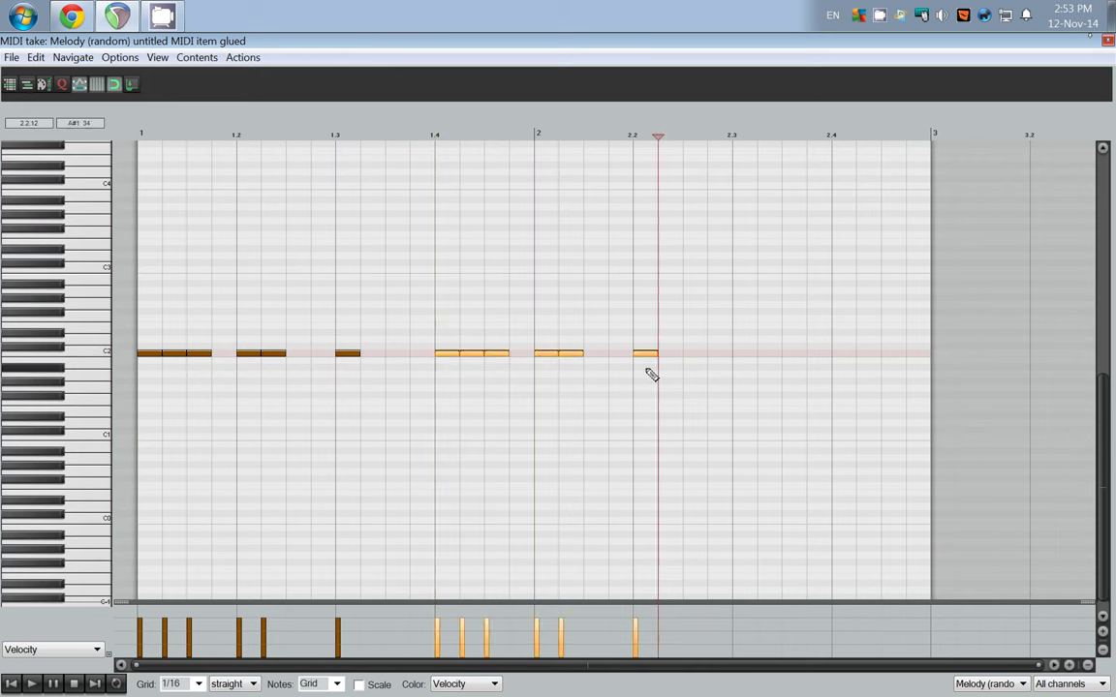
{"action": "left_click", "coordinate": [734, 361]}
{"action": "key", "text": "ctrl+v"}
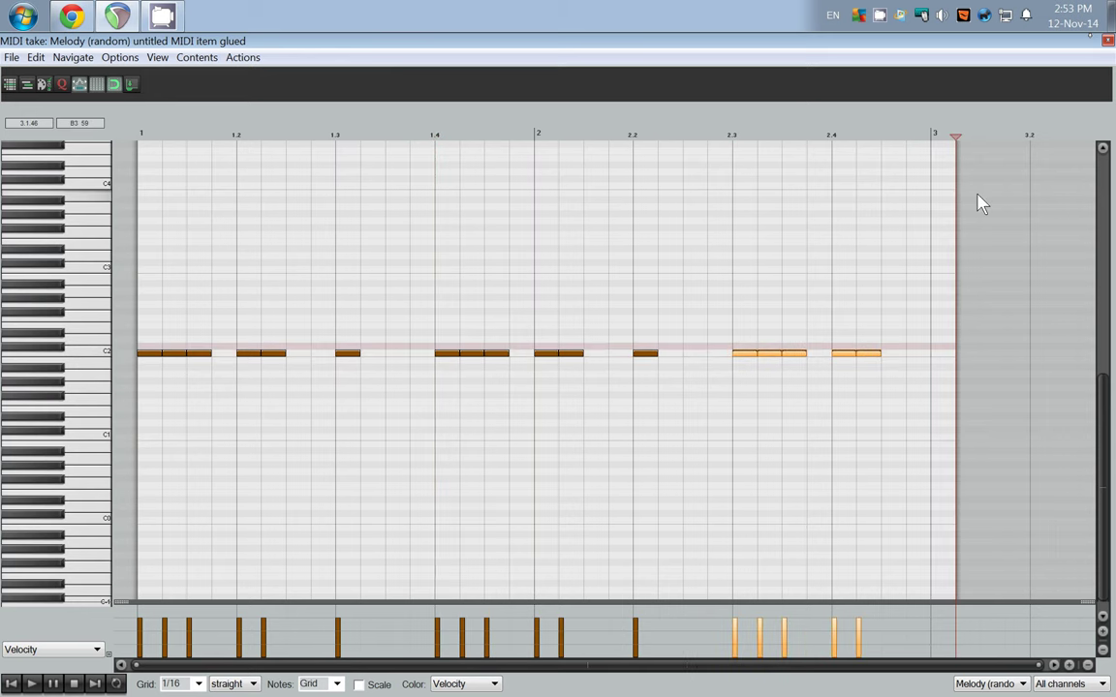
{"action": "left_click_drag", "start_coordinate": [957, 187], "coordinate": [933, 189]}
{"action": "key", "text": "Escape"}
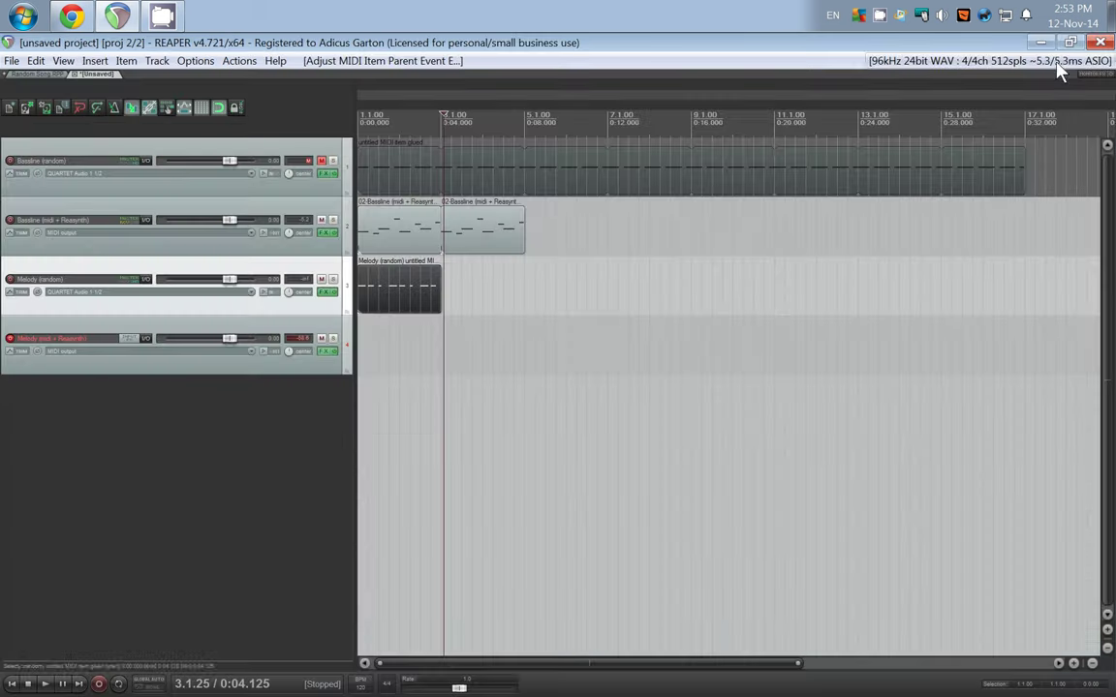
Play the project from the start to hear the random melody with the bassline, and stop playback.
{"action": "scroll", "coordinate": [611, 304], "scroll_direction": "down", "scroll_amount": 2}
{"action": "scroll", "coordinate": [610, 319], "scroll_direction": "up", "scroll_amount": 5}
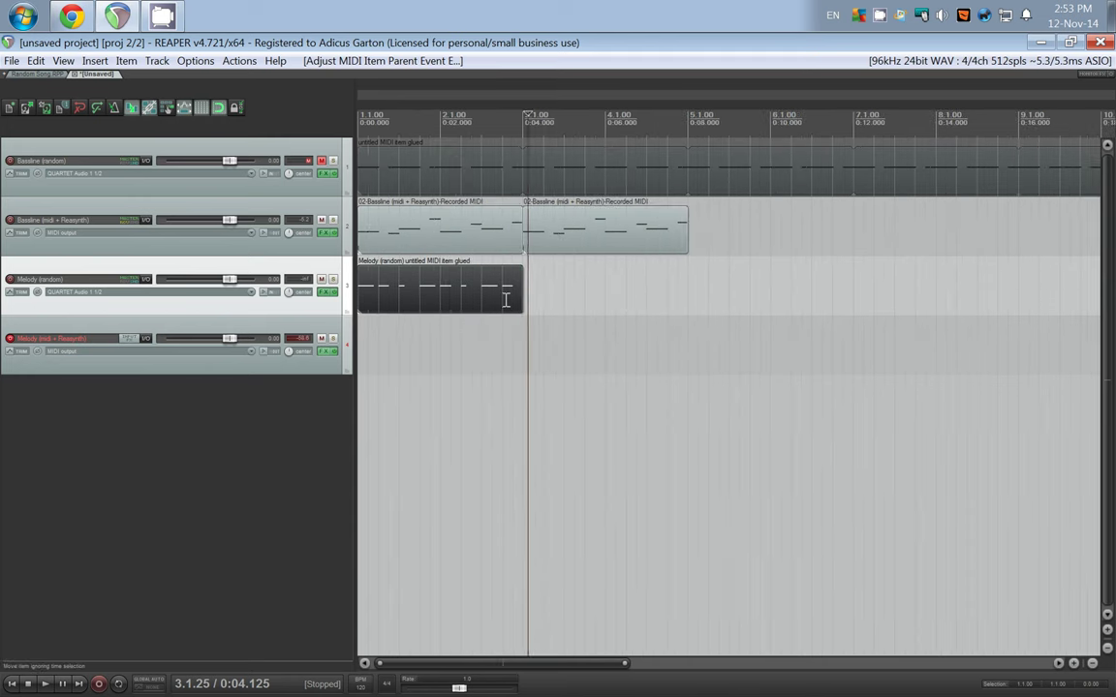
{"action": "key", "text": "Home"}
{"action": "key", "text": "space"}
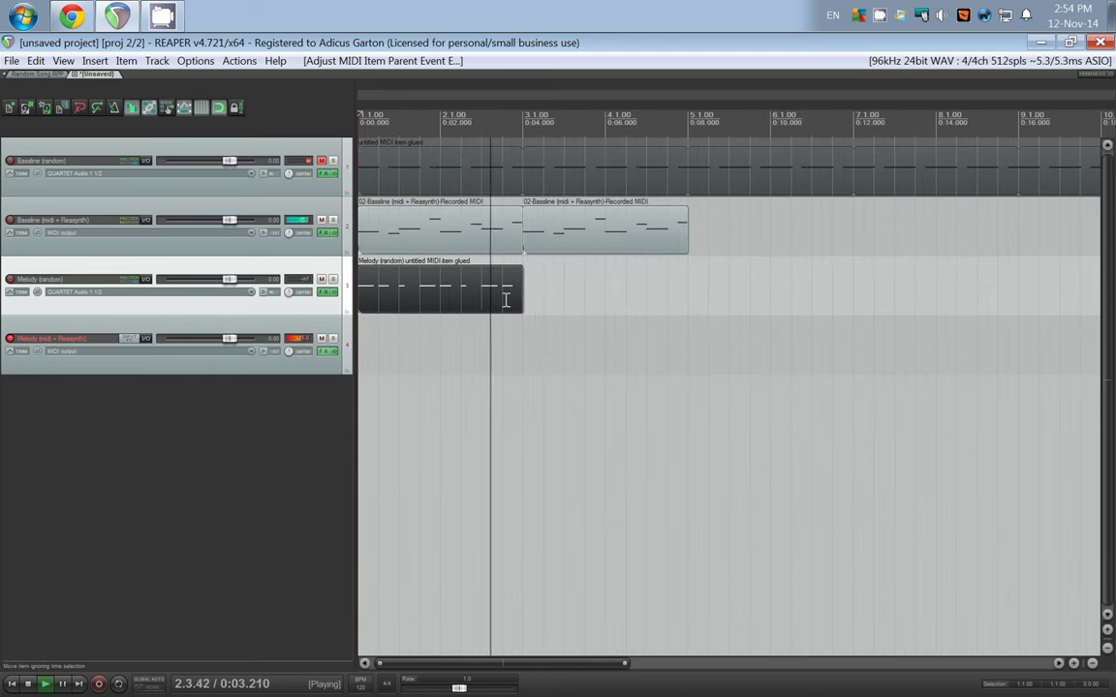
{"action": "key", "text": "space"}
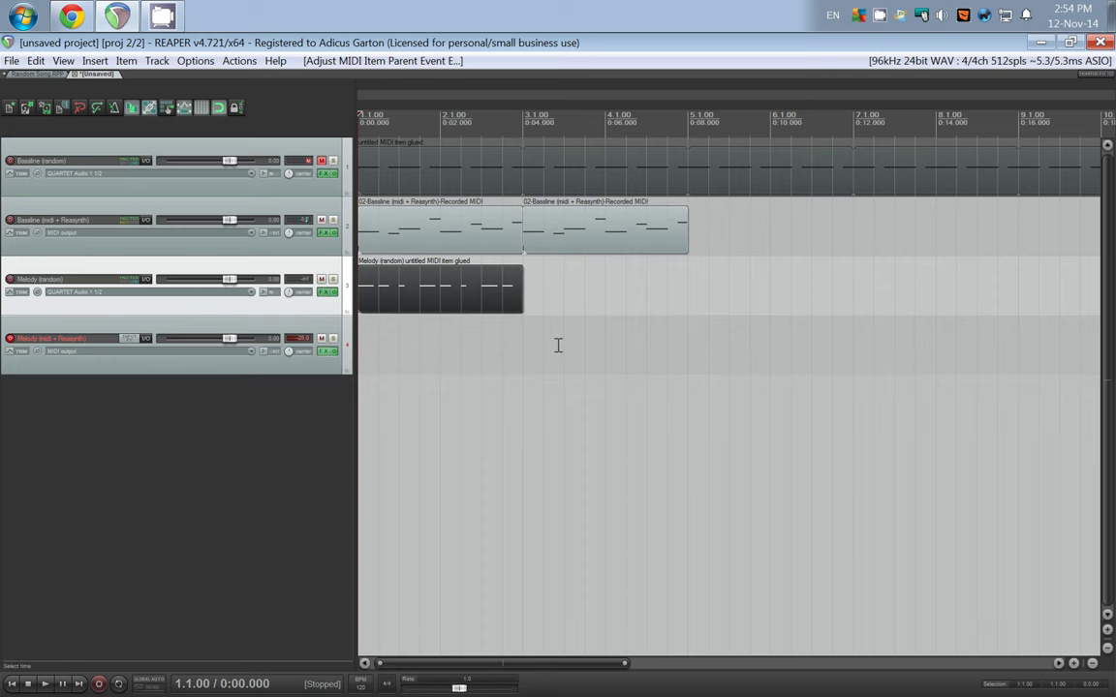
Record the random melody's MIDI output onto Melody (midi + Reasynth) from the start until just past measure 3.
{"action": "scroll", "coordinate": [520, 295], "scroll_direction": "down", "scroll_amount": 5}
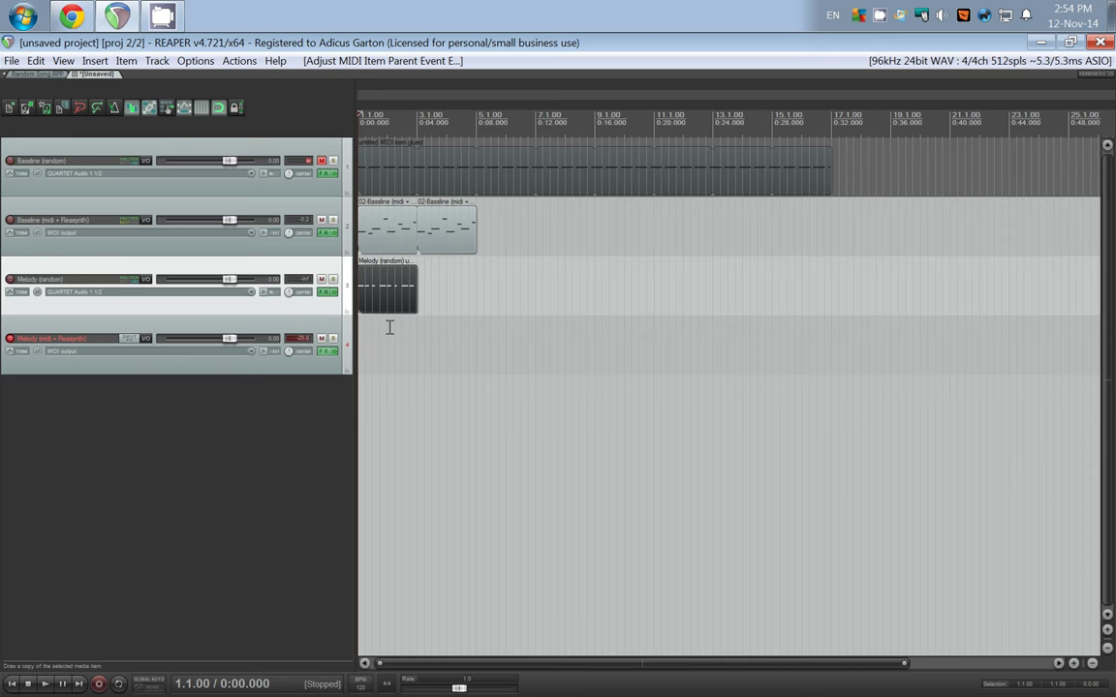
{"action": "key", "text": "ctrl+r"}
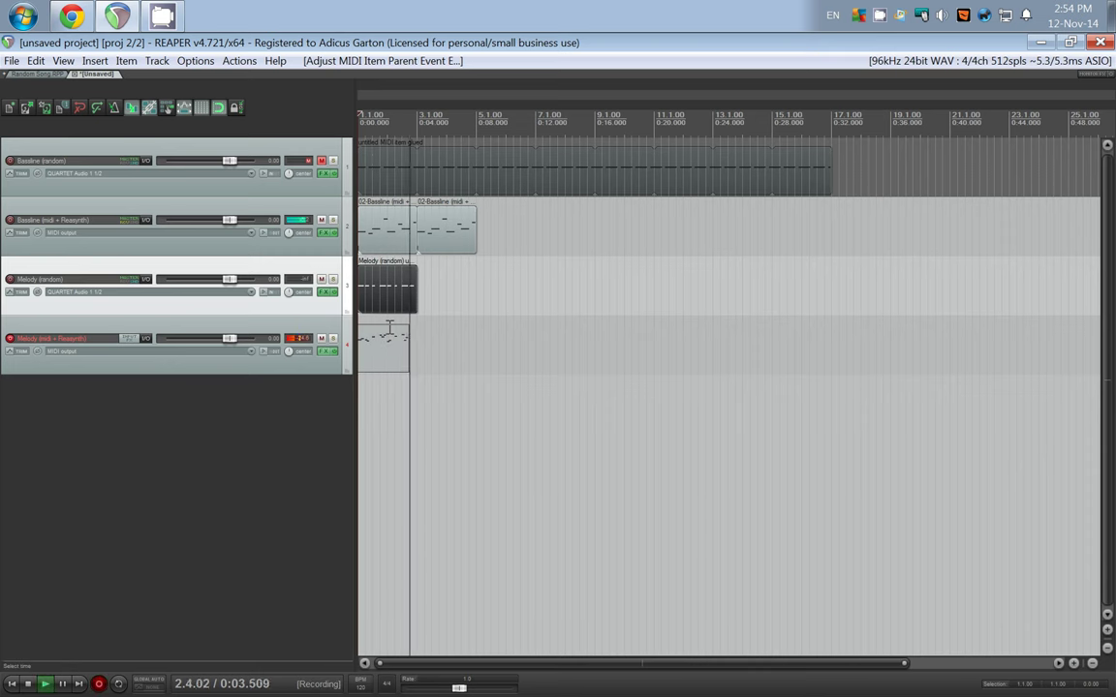
{"action": "key", "text": "space"}
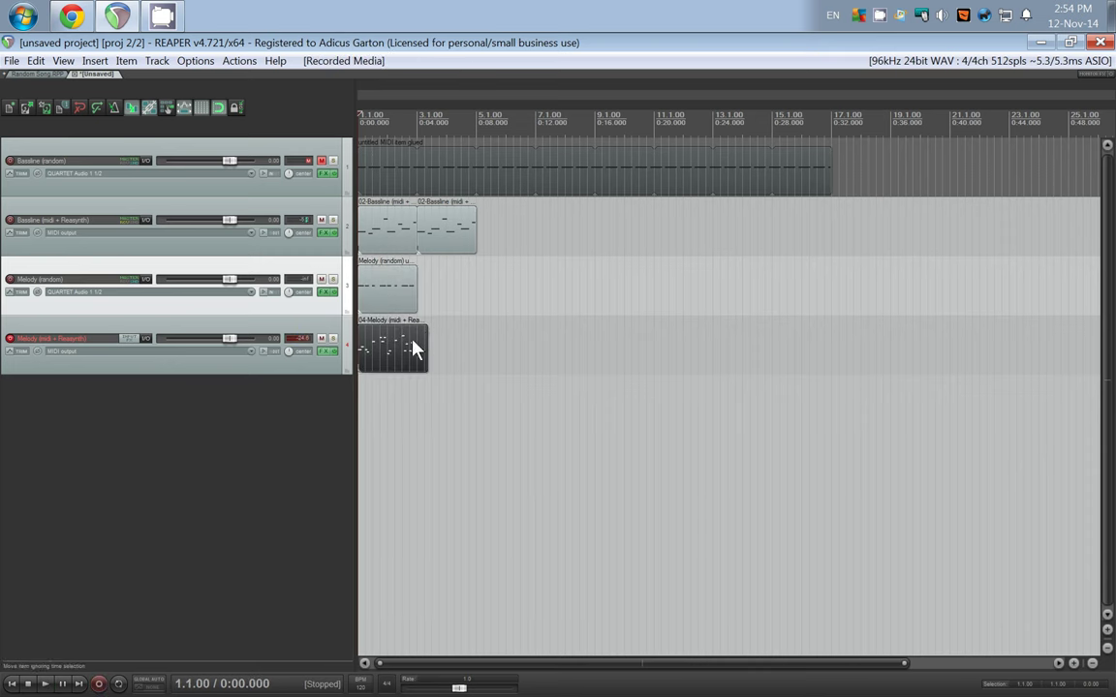
Split the recorded melody item at measure 3 and delete the excess after it.
{"action": "left_click", "coordinate": [414, 344]}
{"action": "key", "text": "s"}
{"action": "left_click", "coordinate": [423, 349]}
{"action": "key", "text": "Delete"}
Copy the two-bar recorded melody item and paste the copy at measure 3 on the same track.
{"action": "scroll", "coordinate": [457, 375], "scroll_direction": "up", "scroll_amount": 2}
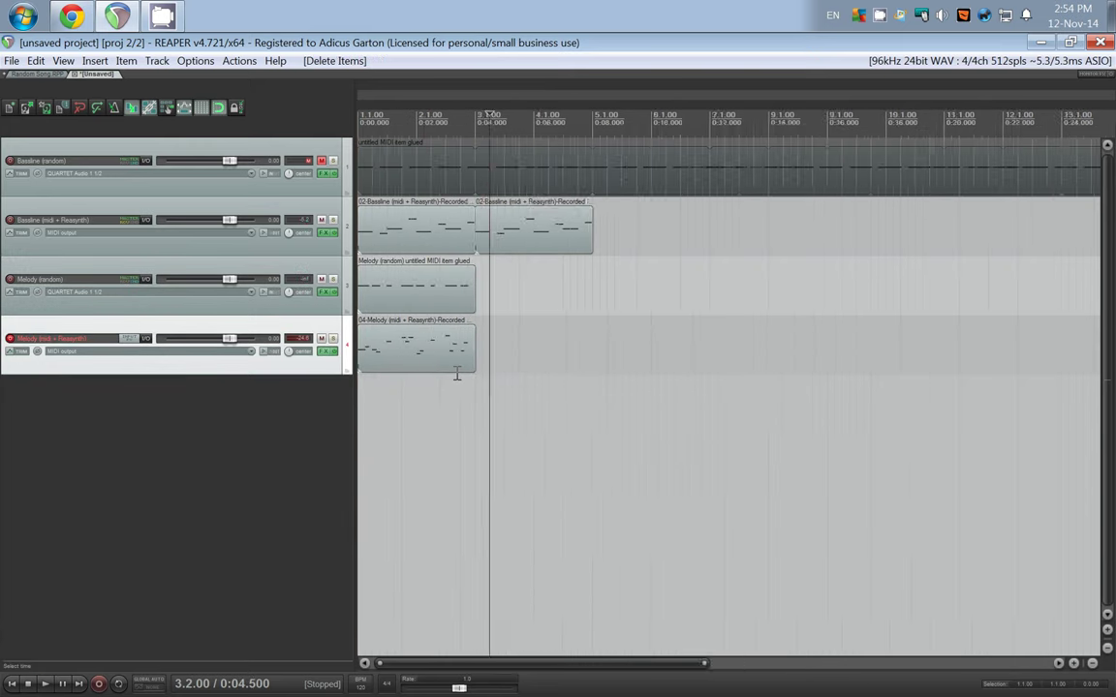
{"action": "scroll", "coordinate": [457, 375], "scroll_direction": "up", "scroll_amount": 3}
{"action": "left_click", "coordinate": [521, 345]}
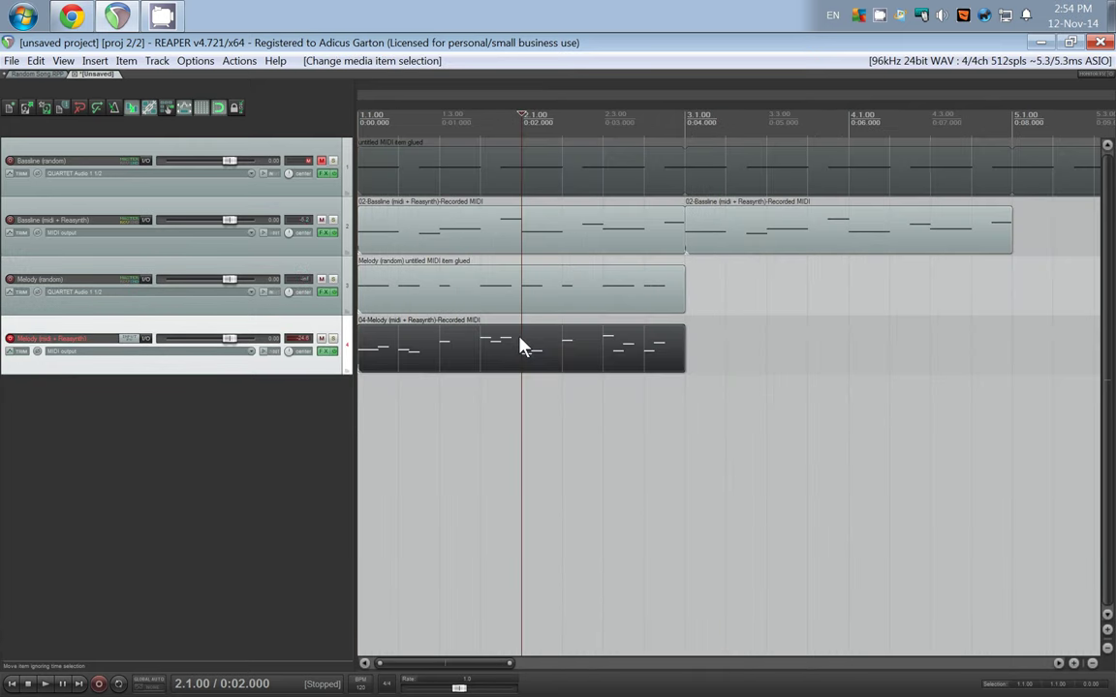
{"action": "scroll", "coordinate": [523, 347], "scroll_direction": "down", "scroll_amount": 3}
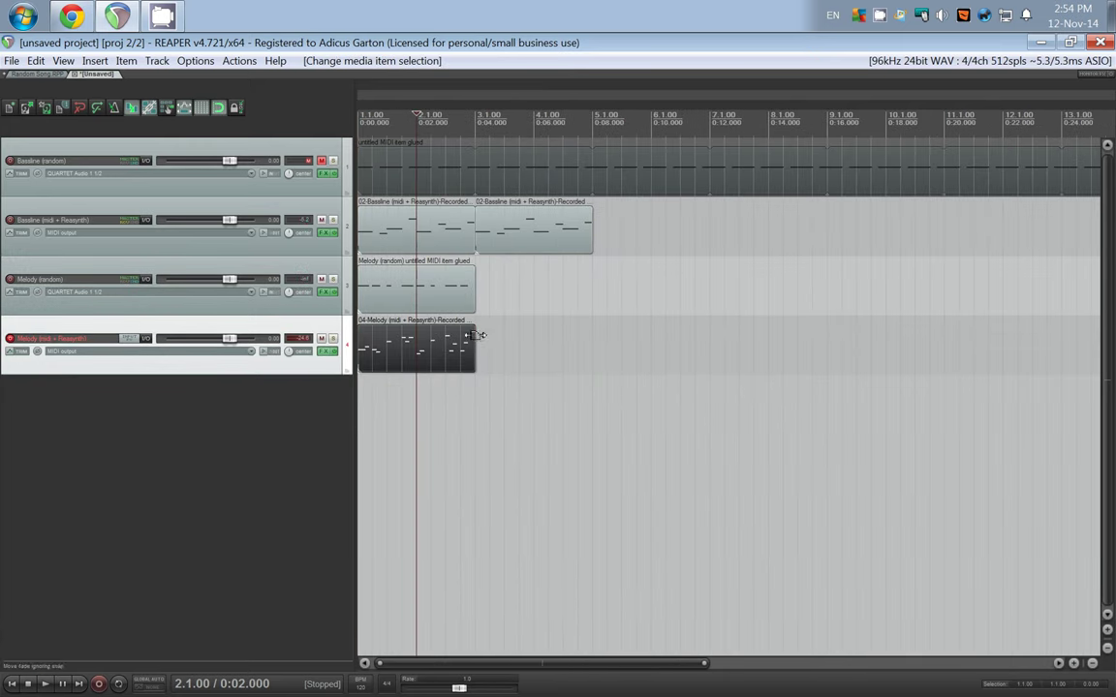
{"action": "left_click", "coordinate": [475, 337]}
{"action": "key", "text": "ctrl+v"}
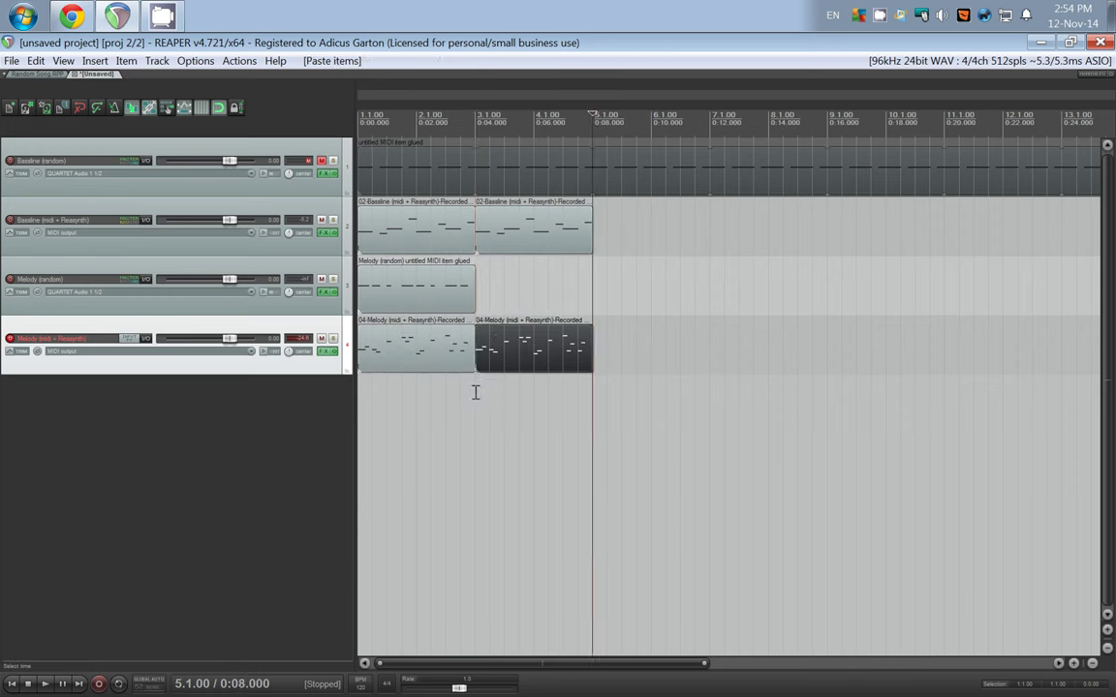
Play the repeated bassline and melody from measure 3, and stop playback.
{"action": "left_click", "coordinate": [475, 391]}
{"action": "key", "text": "space"}
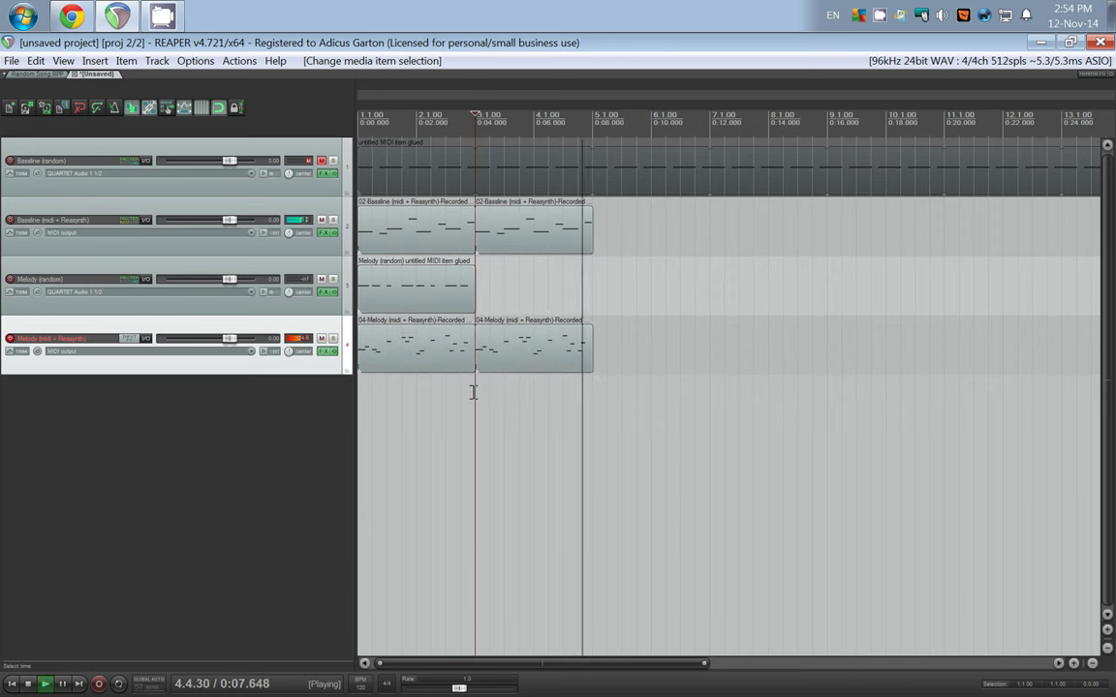
{"action": "key", "text": "space"}
Disarm recording on the Melody (midi + Reasynth) track.
{"action": "scroll", "coordinate": [514, 384], "scroll_direction": "down", "scroll_amount": 3}
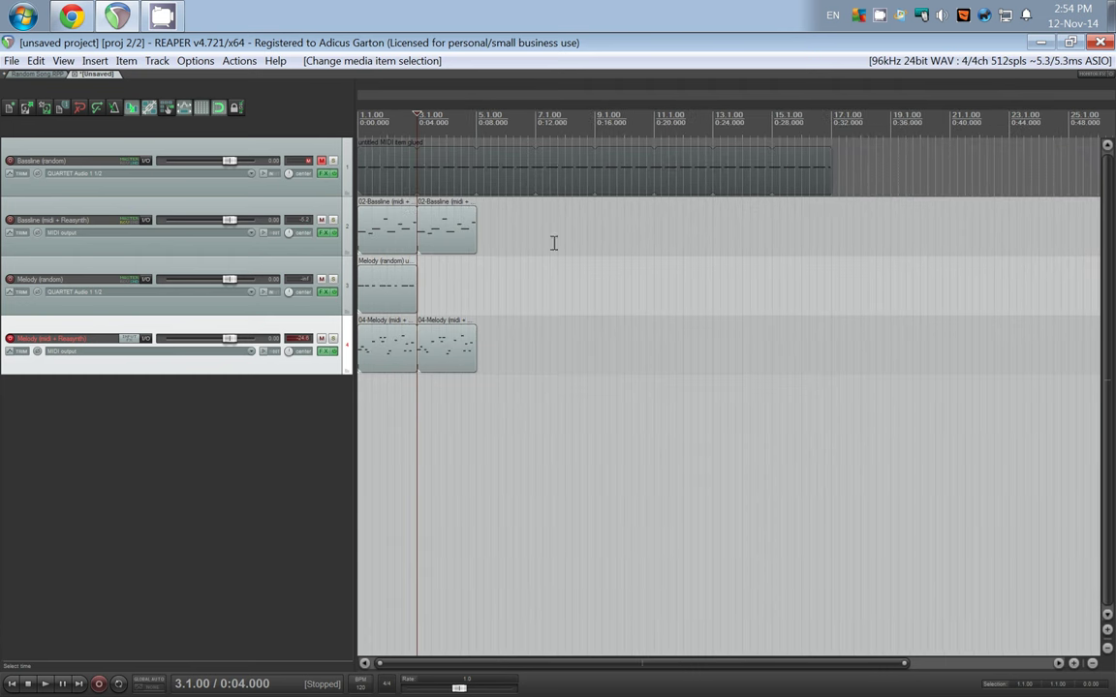
{"action": "left_click", "coordinate": [11, 338]}
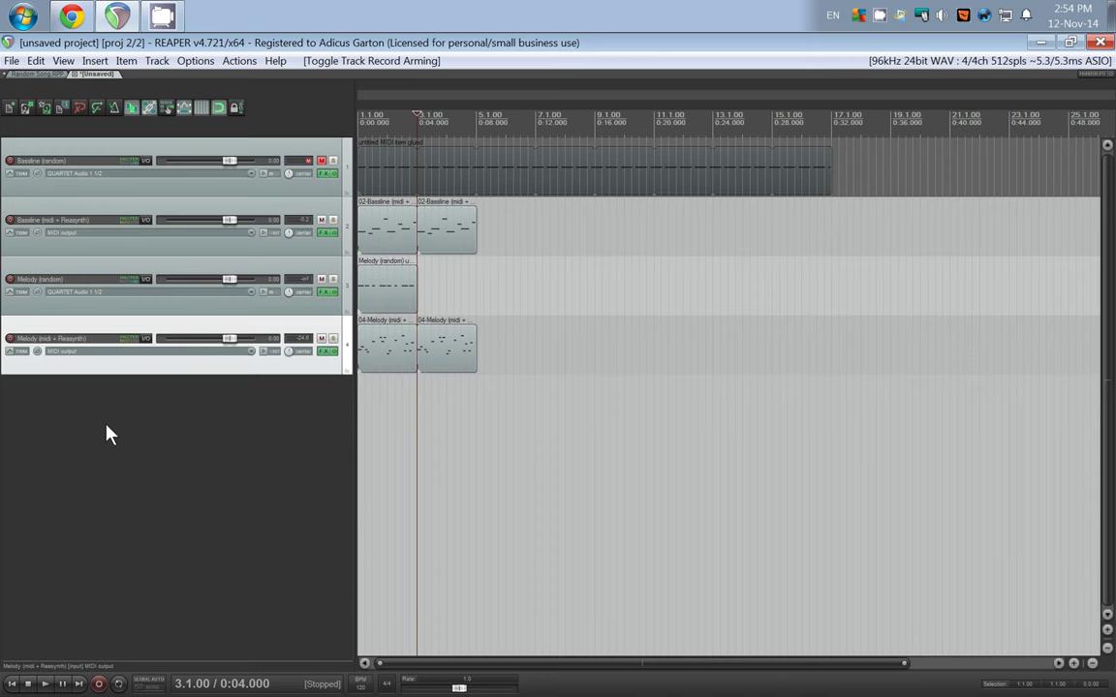
Switch to Chrome to check the normal triads that fit the C major scale, and return to REAPER.
{"action": "left_click", "coordinate": [89, 10]}
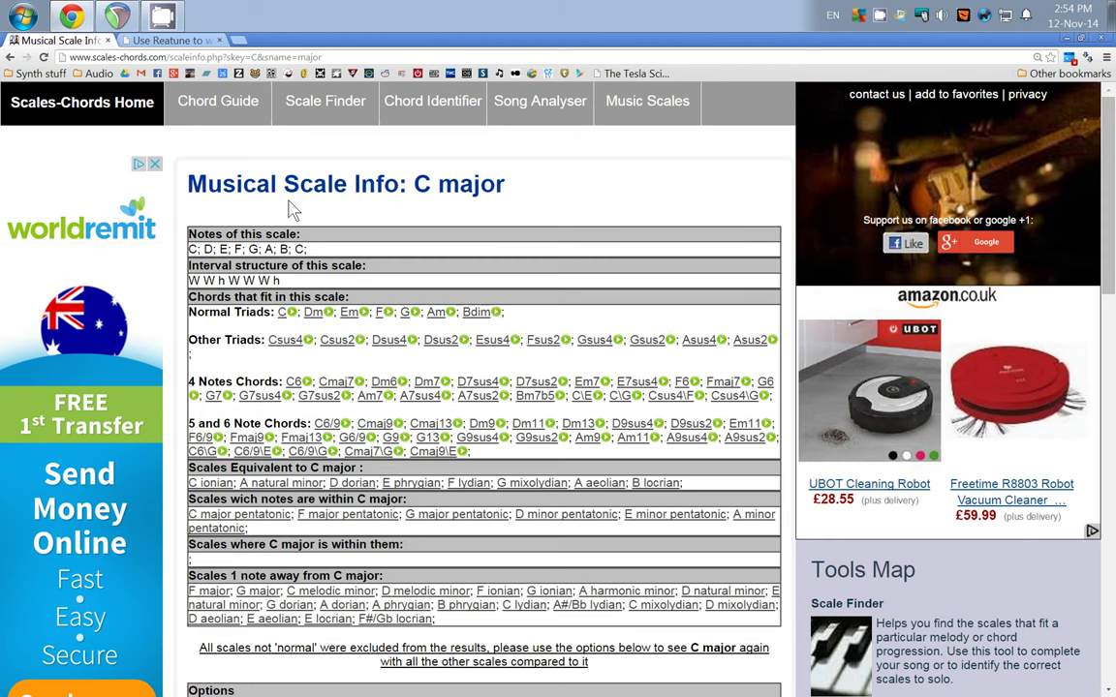
{"action": "left_click_drag", "start_coordinate": [192, 311], "coordinate": [237, 313]}
{"action": "left_click", "coordinate": [234, 318]}
{"action": "left_click", "coordinate": [116, 15]}
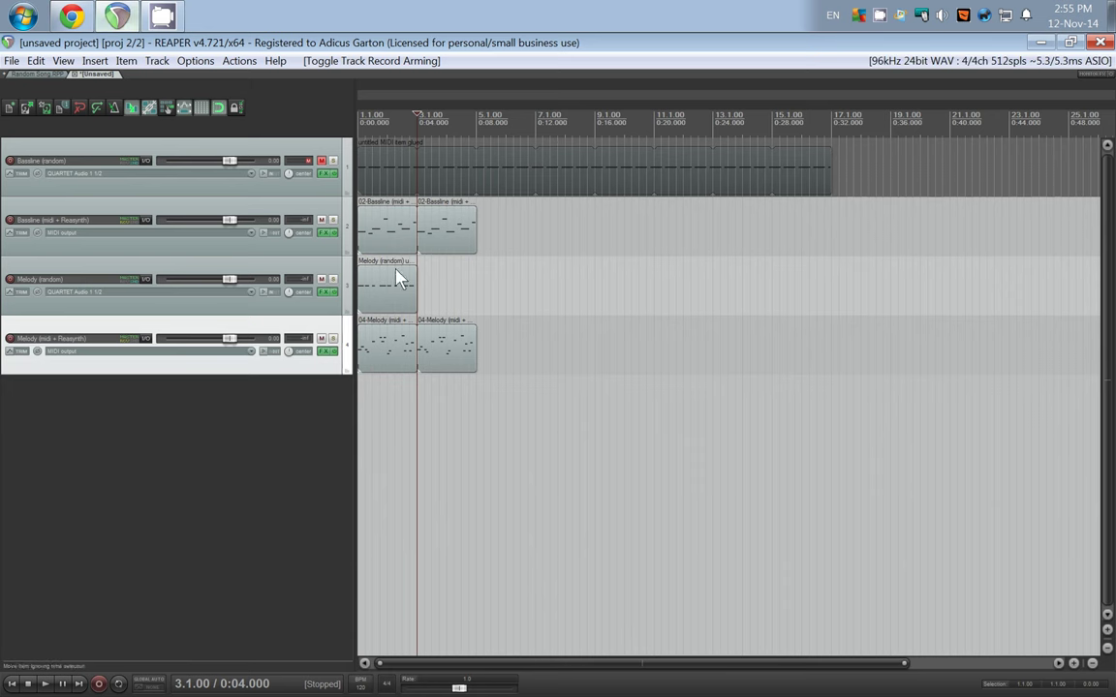
Add a fifth track below the Melody (midi + Reasynth) track and load ReaSynth on it.
{"action": "left_click", "coordinate": [167, 422]}
{"action": "right_click", "coordinate": [165, 418]}
{"action": "left_click", "coordinate": [199, 424]}
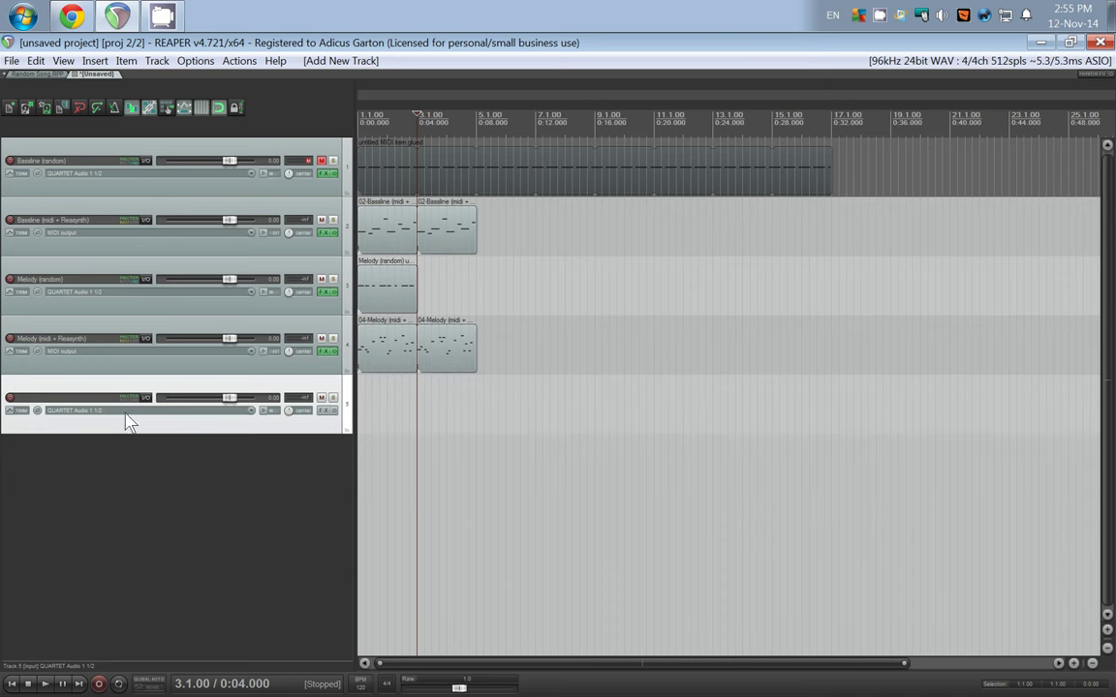
{"action": "left_click", "coordinate": [326, 411]}
{"action": "type", "text": "reasynth"}
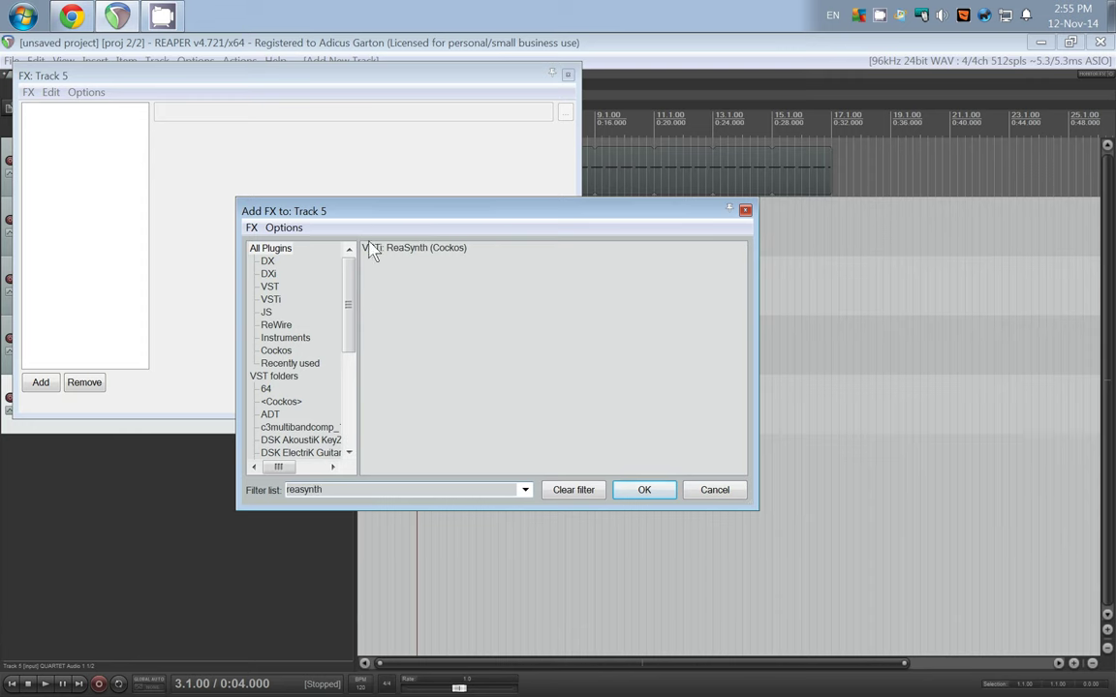
{"action": "double_click", "coordinate": [407, 254]}
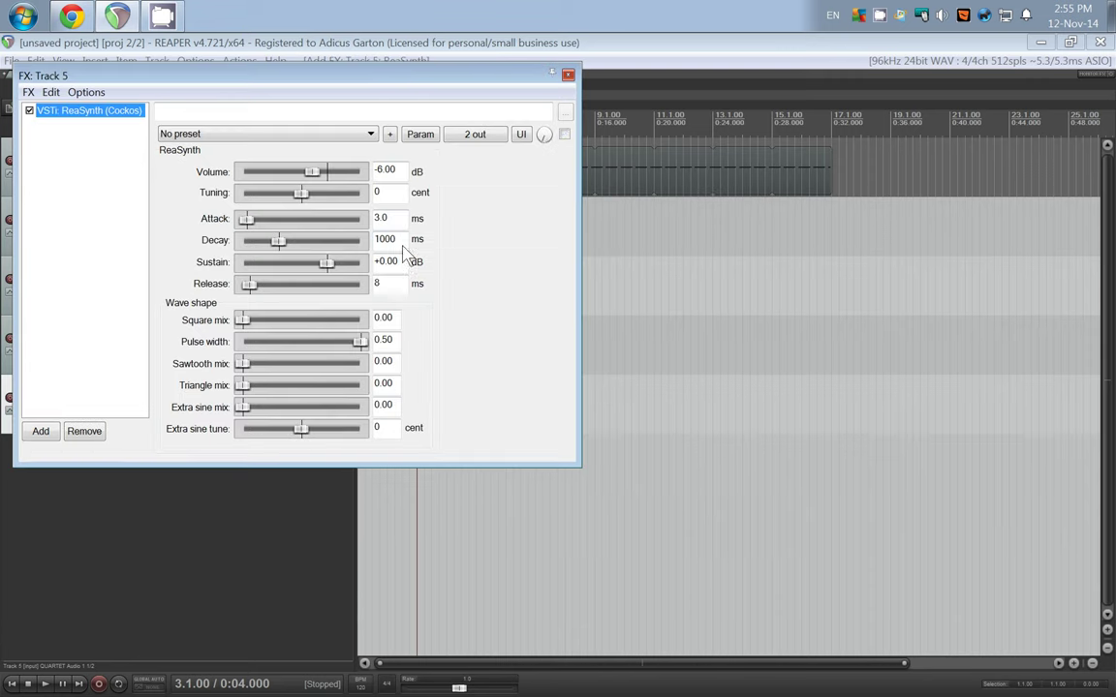
Set the new ReaSynth's square mix to 1.00 and its volume to -21.01 dB, and close the effect window.
{"action": "left_click_drag", "start_coordinate": [401, 84], "coordinate": [747, 217]}
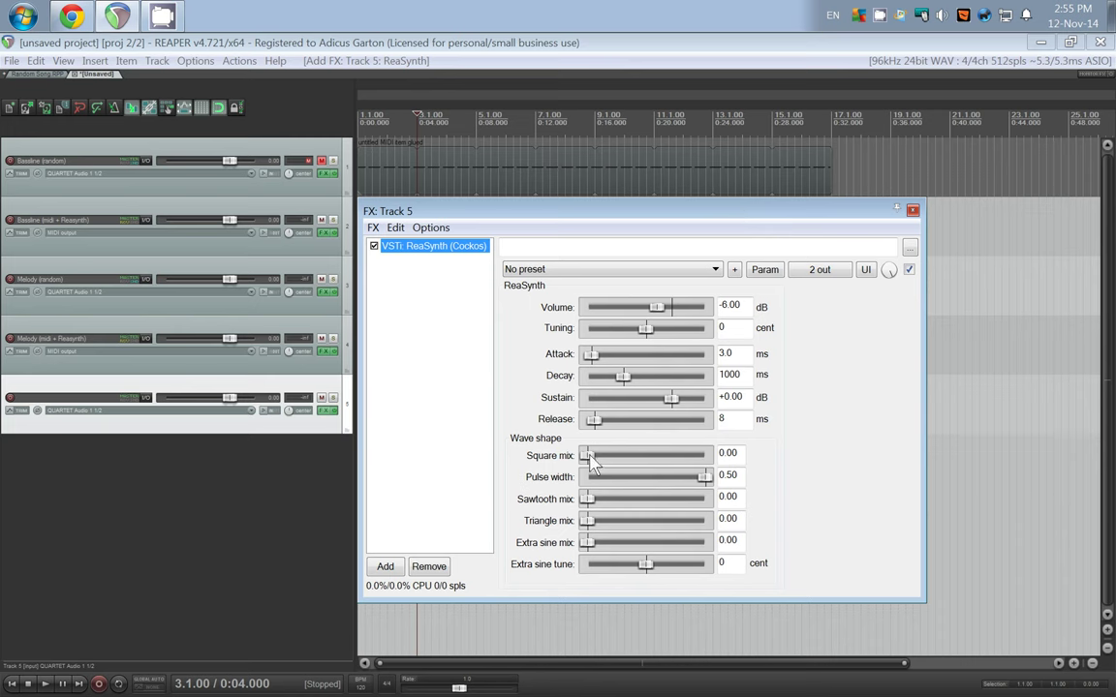
{"action": "left_click_drag", "start_coordinate": [589, 455], "coordinate": [755, 455]}
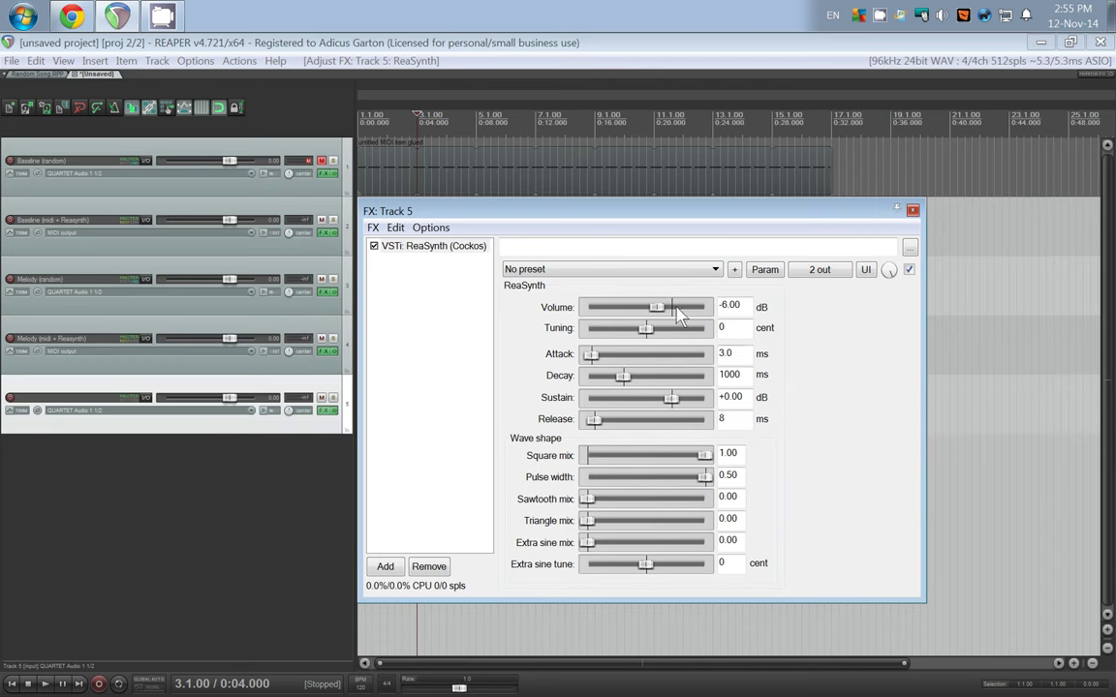
{"action": "left_click_drag", "start_coordinate": [659, 308], "coordinate": [631, 312]}
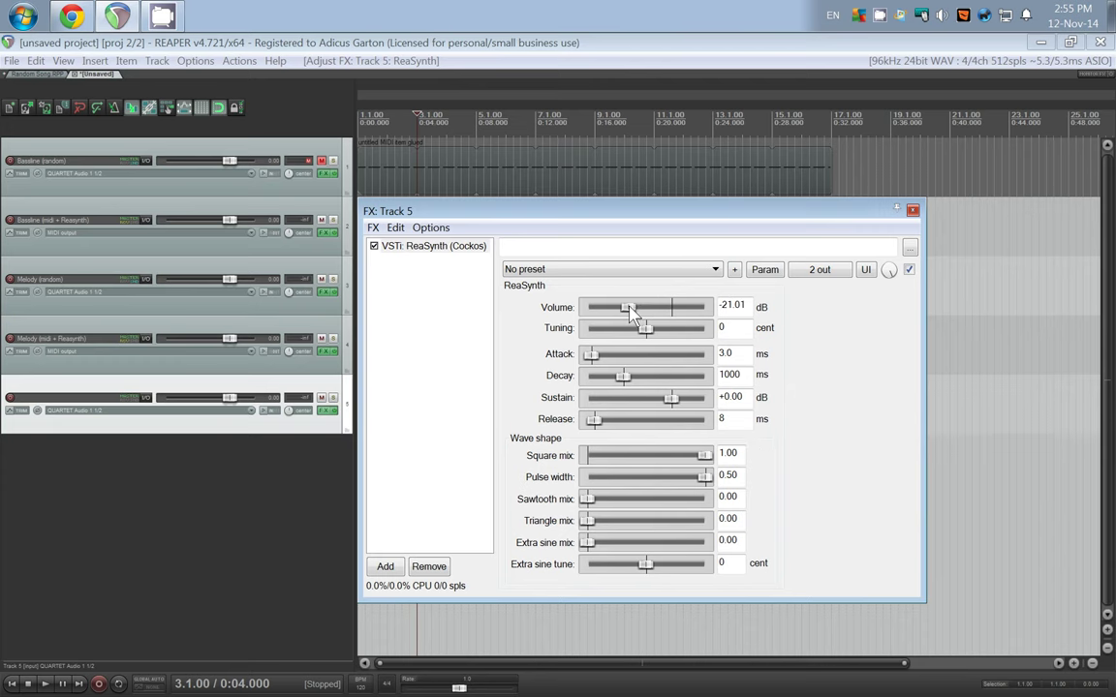
{"action": "left_click", "coordinate": [913, 213]}
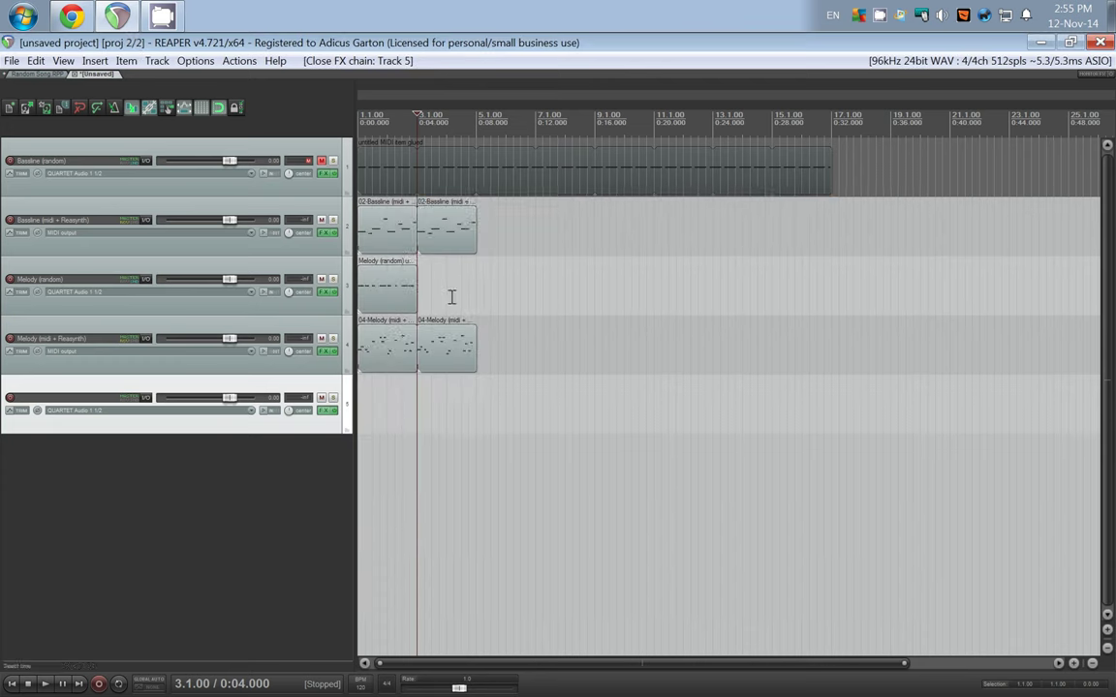
Insert a new MIDI item on track 5, trim it to end at measure 3, and glue it.
{"action": "scroll", "coordinate": [401, 389], "scroll_direction": "up", "scroll_amount": 3}
{"action": "left_click", "coordinate": [100, 64]}
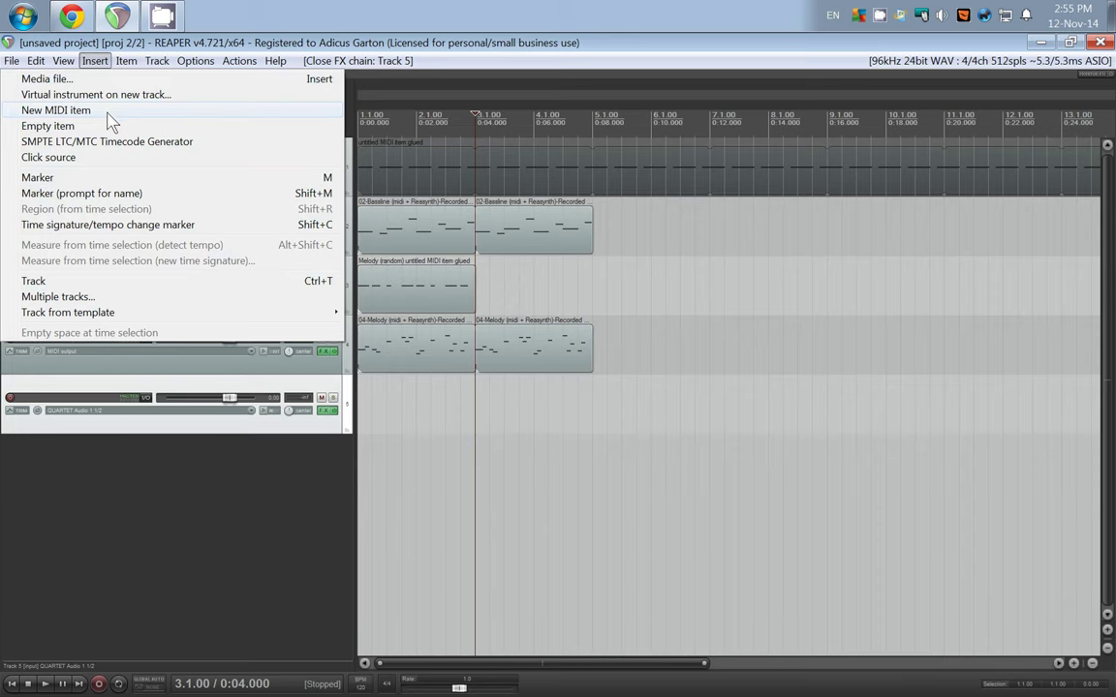
{"action": "left_click", "coordinate": [105, 110]}
{"action": "scroll", "coordinate": [560, 441], "scroll_direction": "up", "scroll_amount": 2}
{"action": "left_click_drag", "start_coordinate": [578, 406], "coordinate": [521, 408]}
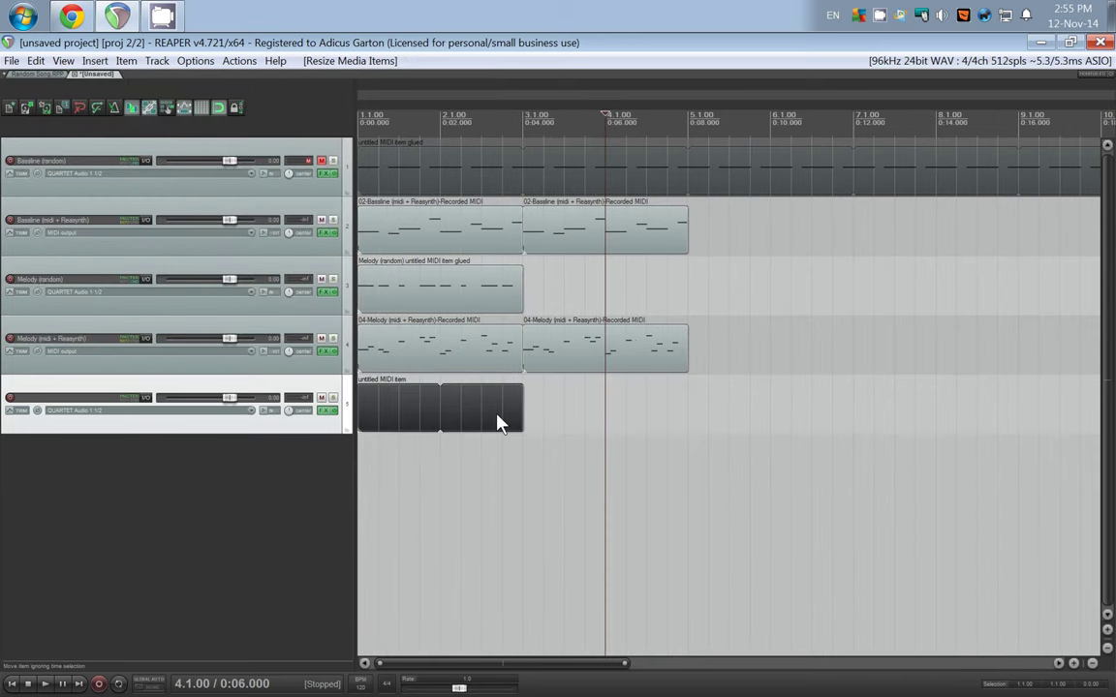
{"action": "right_click", "coordinate": [498, 423]}
{"action": "left_click", "coordinate": [538, 461]}
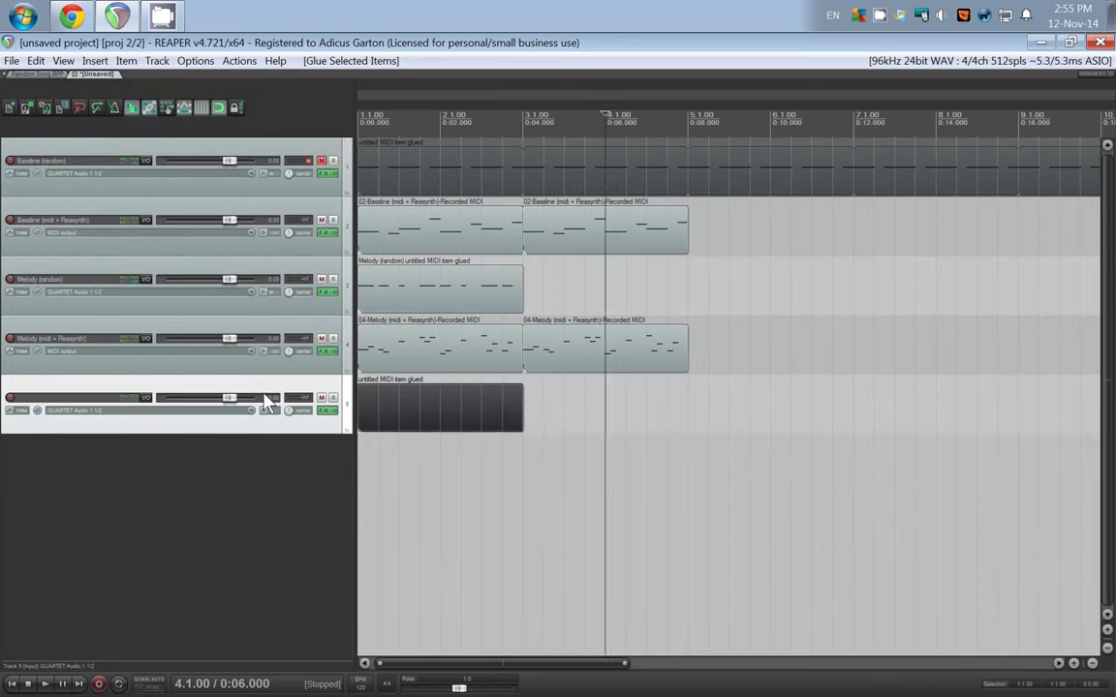
Open the glued item on track 5 for note editing and set the grid to 1/4.
{"action": "double_click", "coordinate": [436, 416]}
{"action": "left_click", "coordinate": [175, 684]}
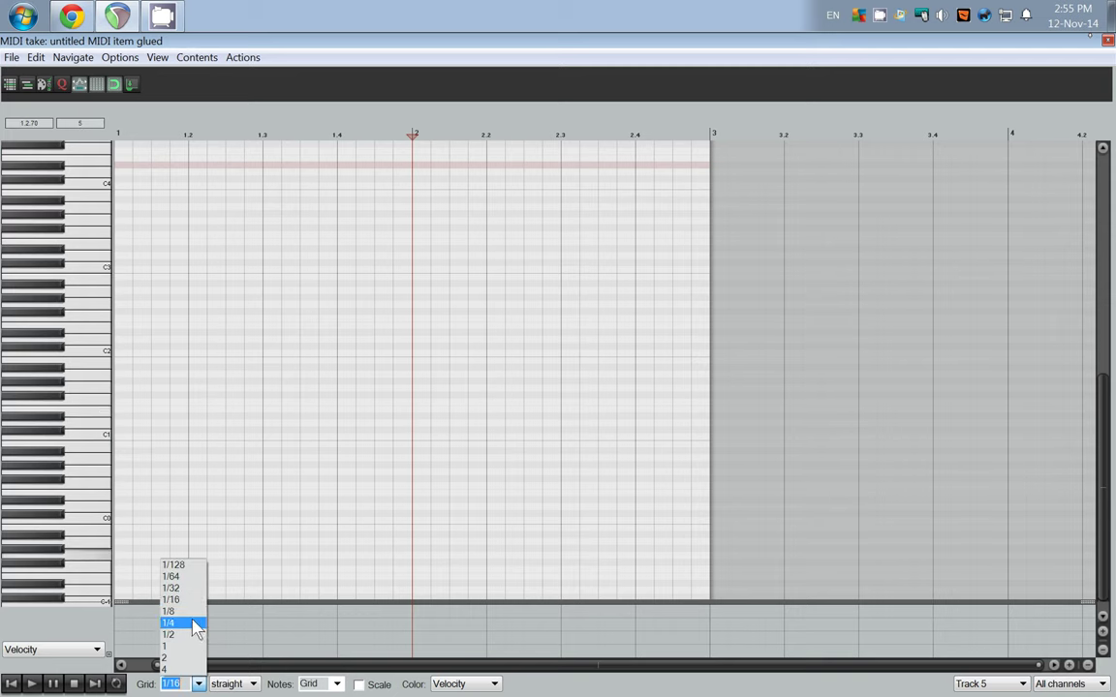
{"action": "left_click", "coordinate": [179, 620]}
{"action": "scroll", "coordinate": [193, 361], "scroll_direction": "down", "scroll_amount": 2}
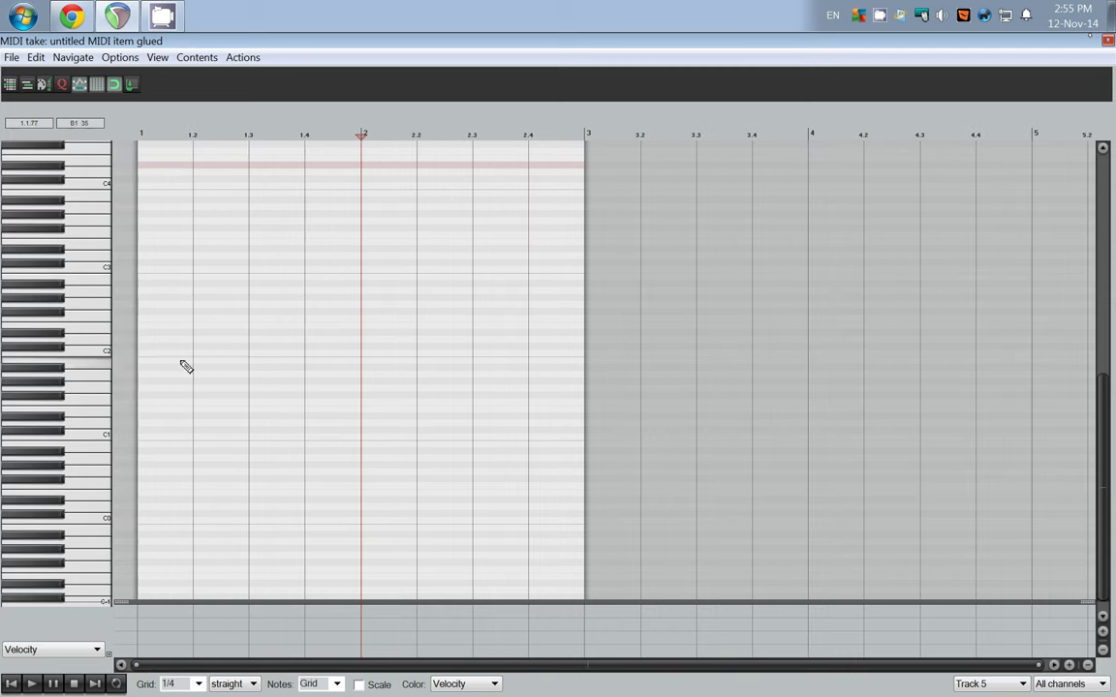
Check the C major triads in Chrome and draw consecutive root notes: E2 and F2 for three beats each, and G2 for two beats.
{"action": "left_click", "coordinate": [72, 16]}
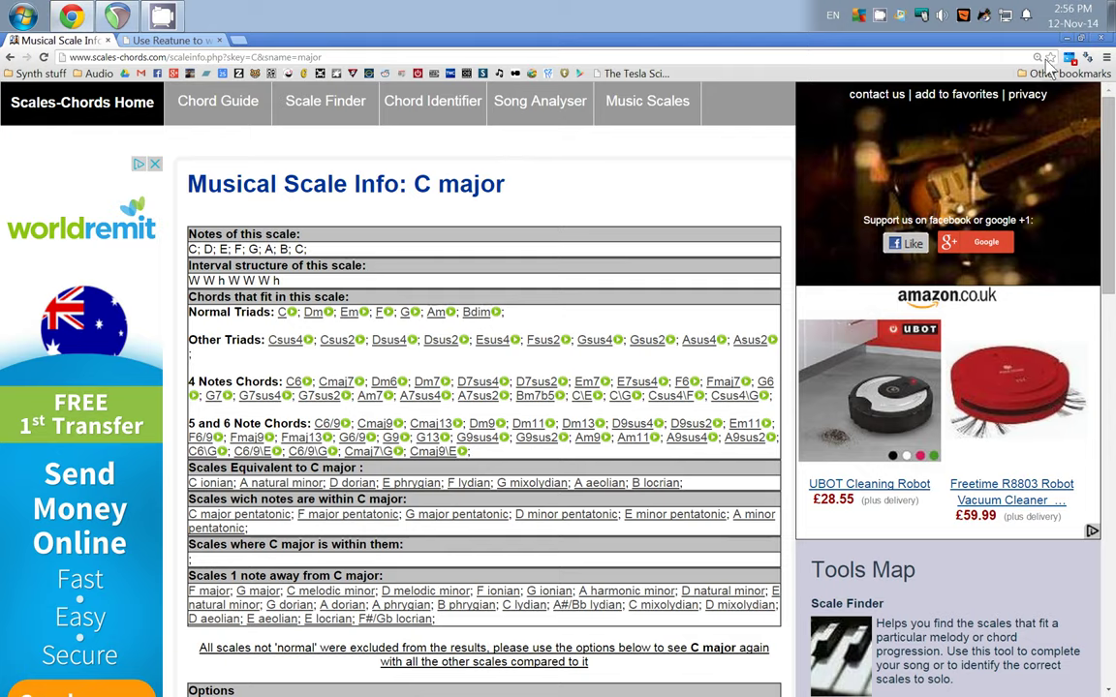
{"action": "key", "text": "alt+Tab"}
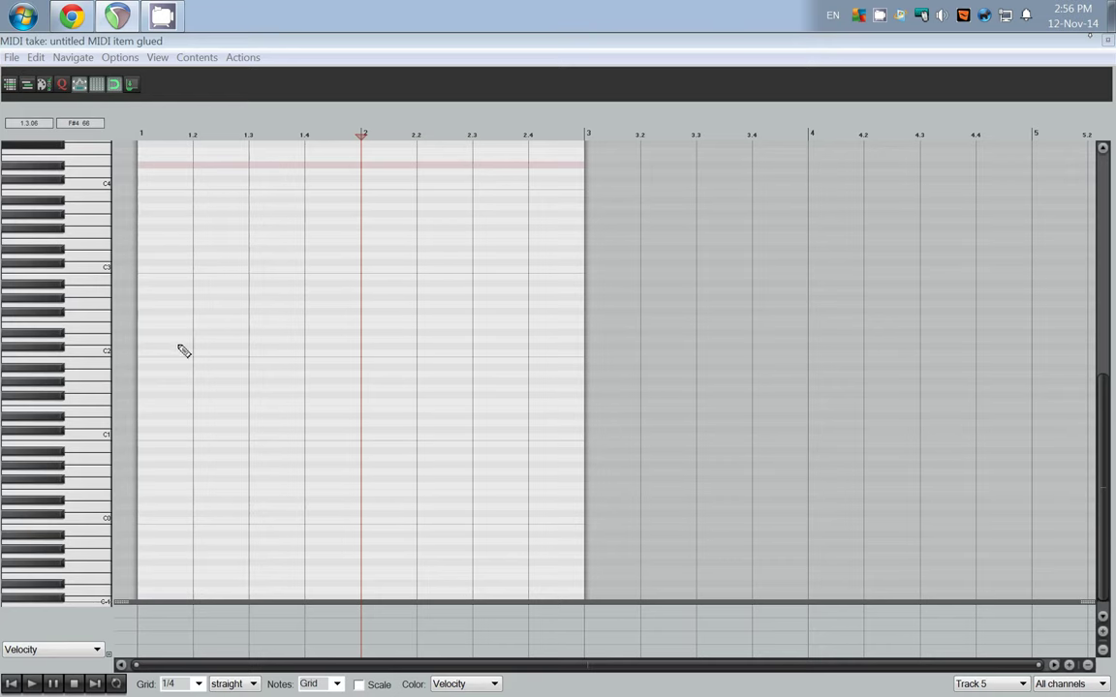
{"action": "left_click", "coordinate": [156, 329]}
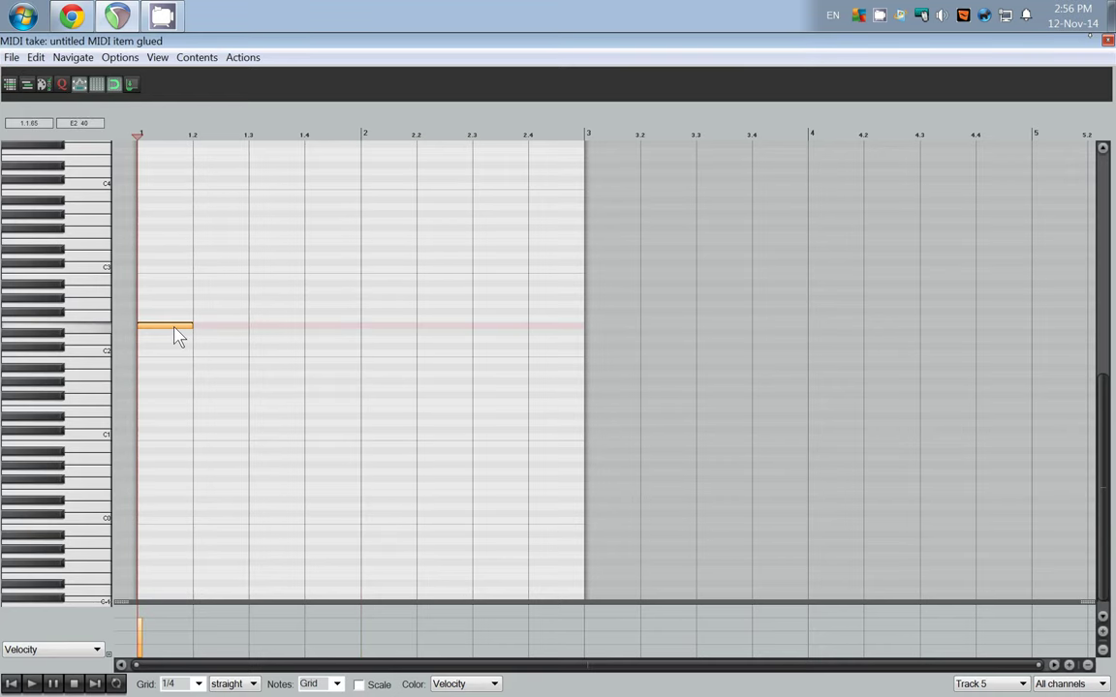
{"action": "mouse_move", "coordinate": [189, 328]}
{"action": "left_mouse_down"}
{"action": "mouse_move", "coordinate": [464, 322]}
{"action": "mouse_move", "coordinate": [583, 306]}
{"action": "left_mouse_up"}
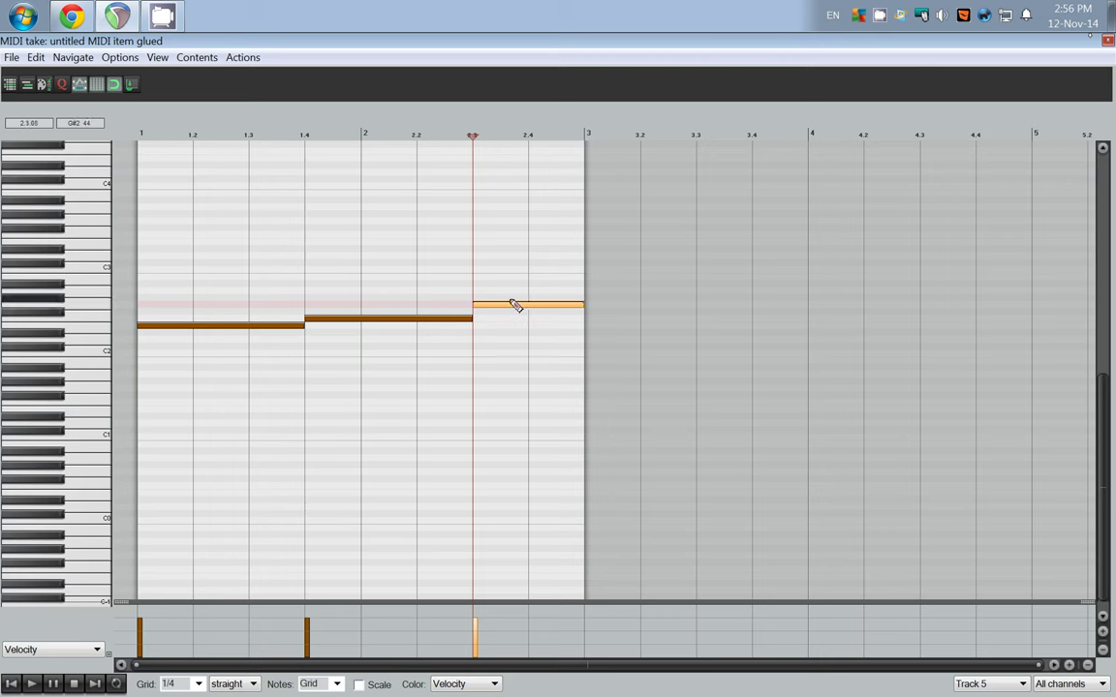
Complete the E minor chord at measure 1 by adding B2 and G2 notes, each three beats long.
{"action": "left_click", "coordinate": [150, 326]}
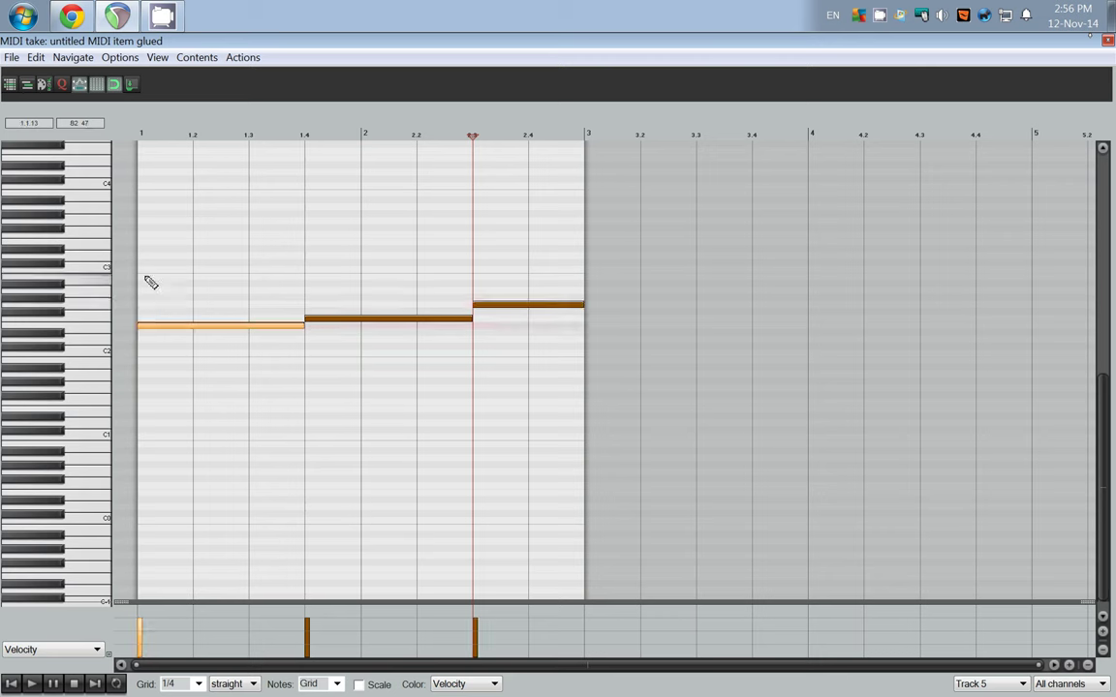
{"action": "left_click", "coordinate": [150, 280]}
{"action": "left_click_drag", "start_coordinate": [187, 274], "coordinate": [304, 276]}
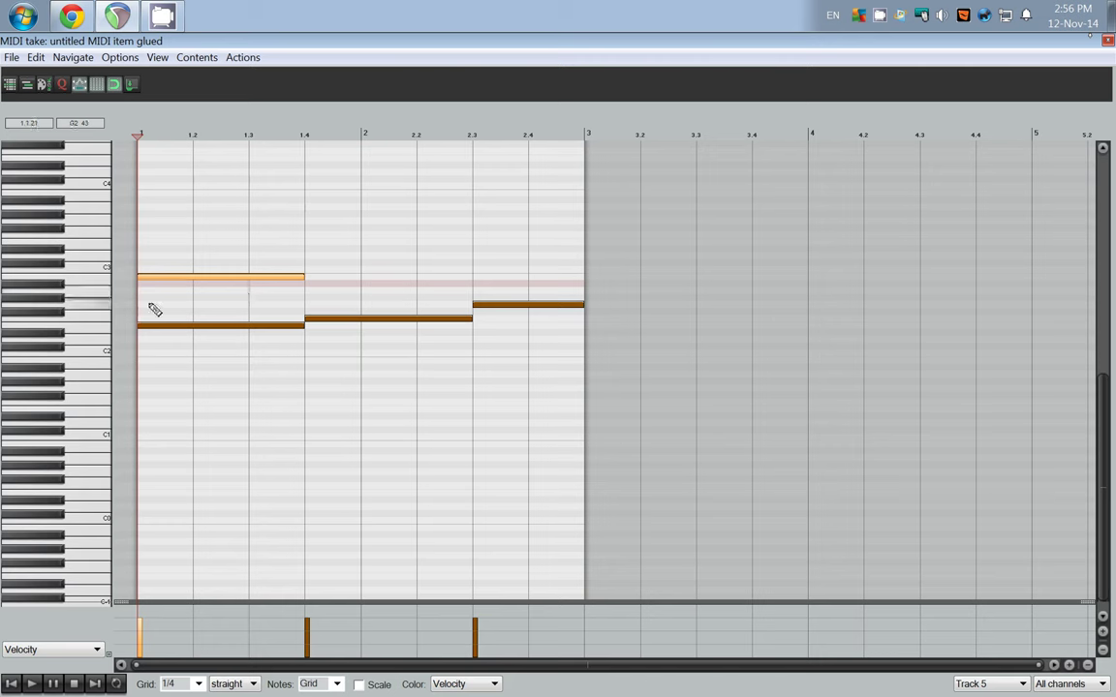
{"action": "left_click", "coordinate": [151, 307]}
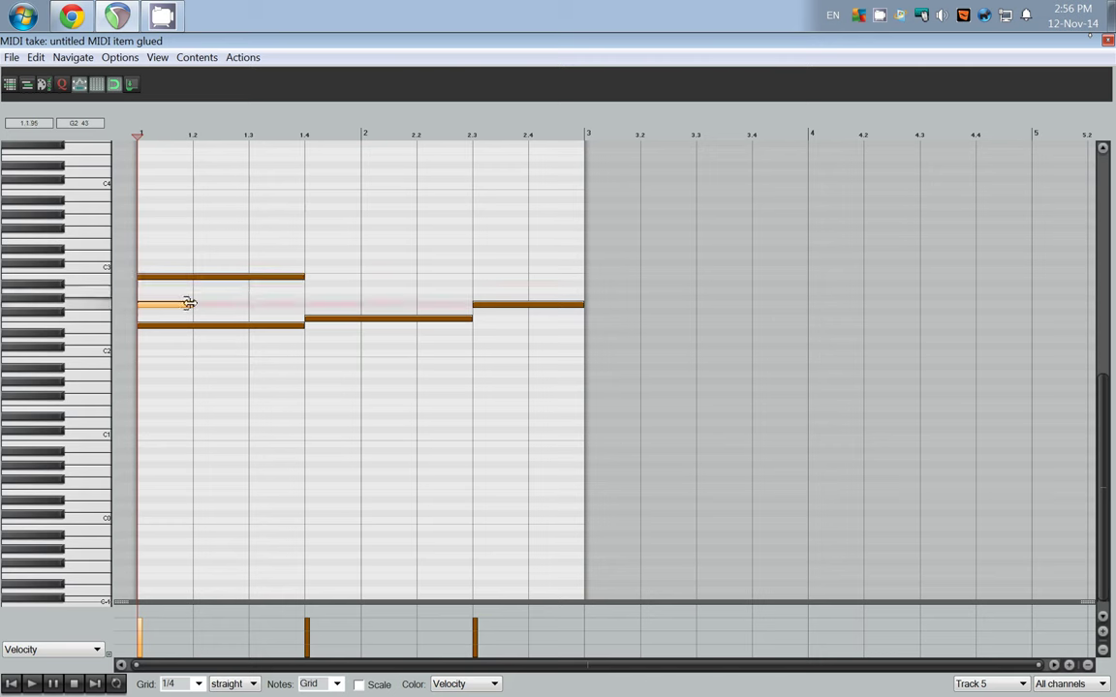
{"action": "left_click_drag", "start_coordinate": [187, 306], "coordinate": [309, 301]}
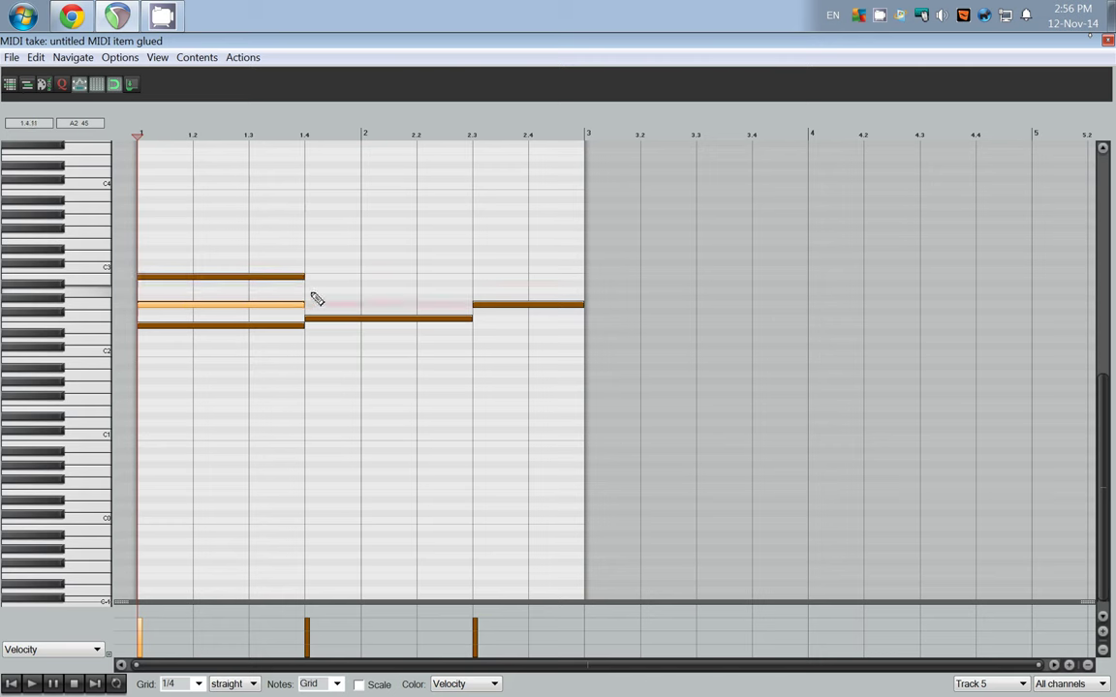
Complete the F major chord from beat 1.4 by adding A2 and C3 notes, each three beats long.
{"action": "left_click", "coordinate": [314, 292]}
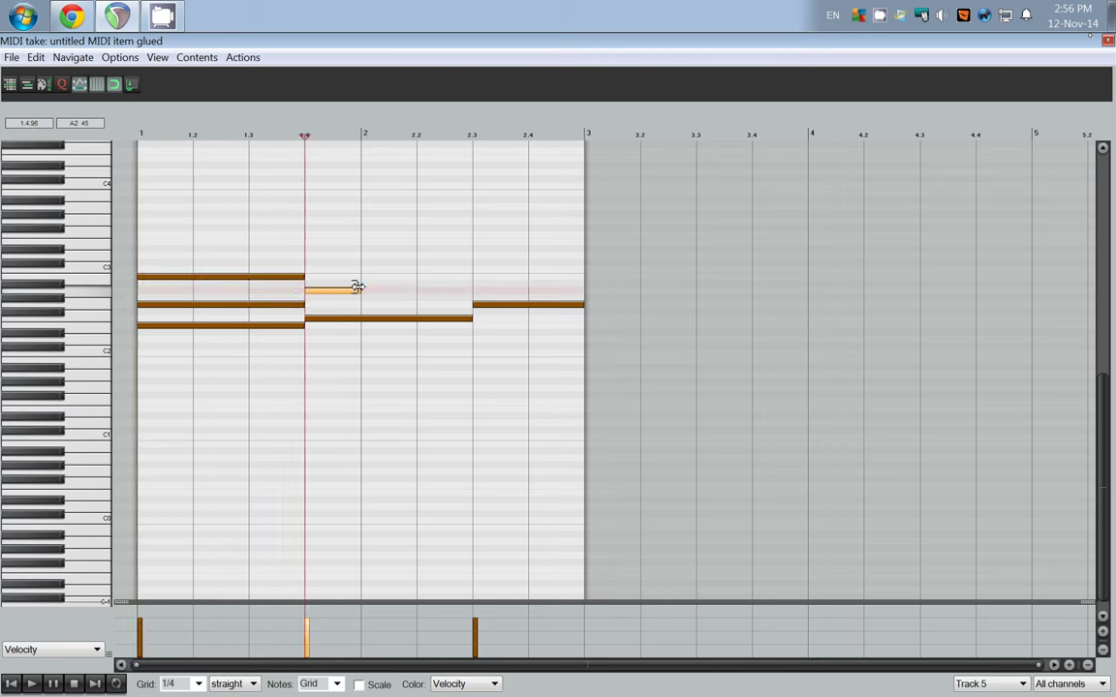
{"action": "left_click_drag", "start_coordinate": [358, 291], "coordinate": [467, 292]}
{"action": "left_click", "coordinate": [316, 274]}
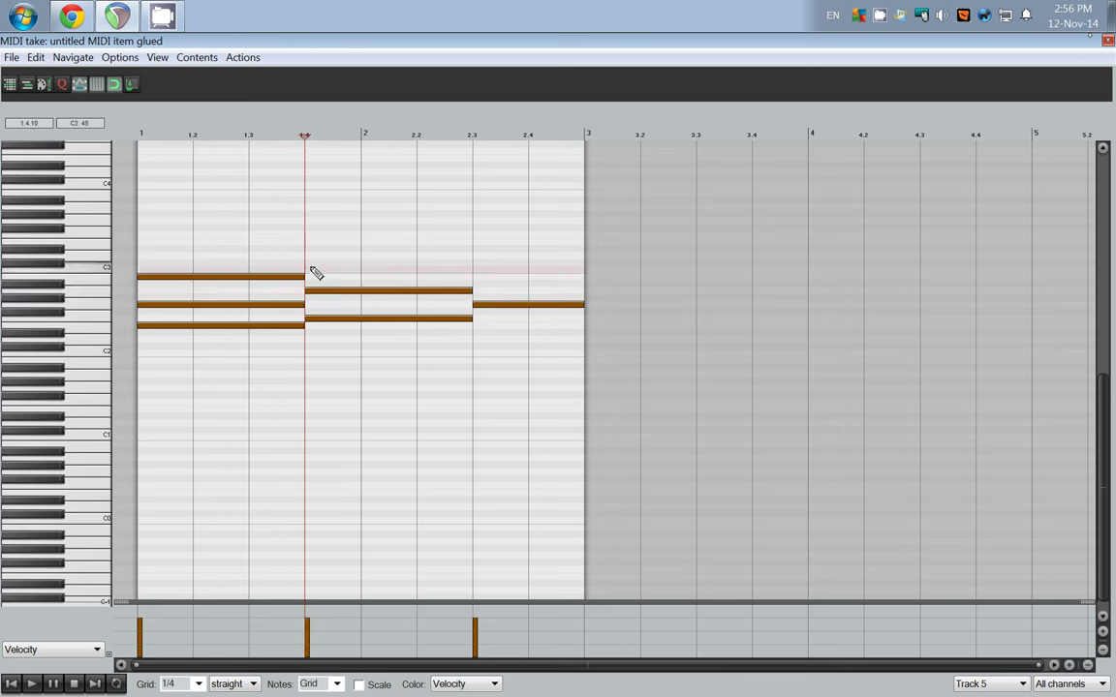
{"action": "left_click_drag", "start_coordinate": [357, 270], "coordinate": [463, 281]}
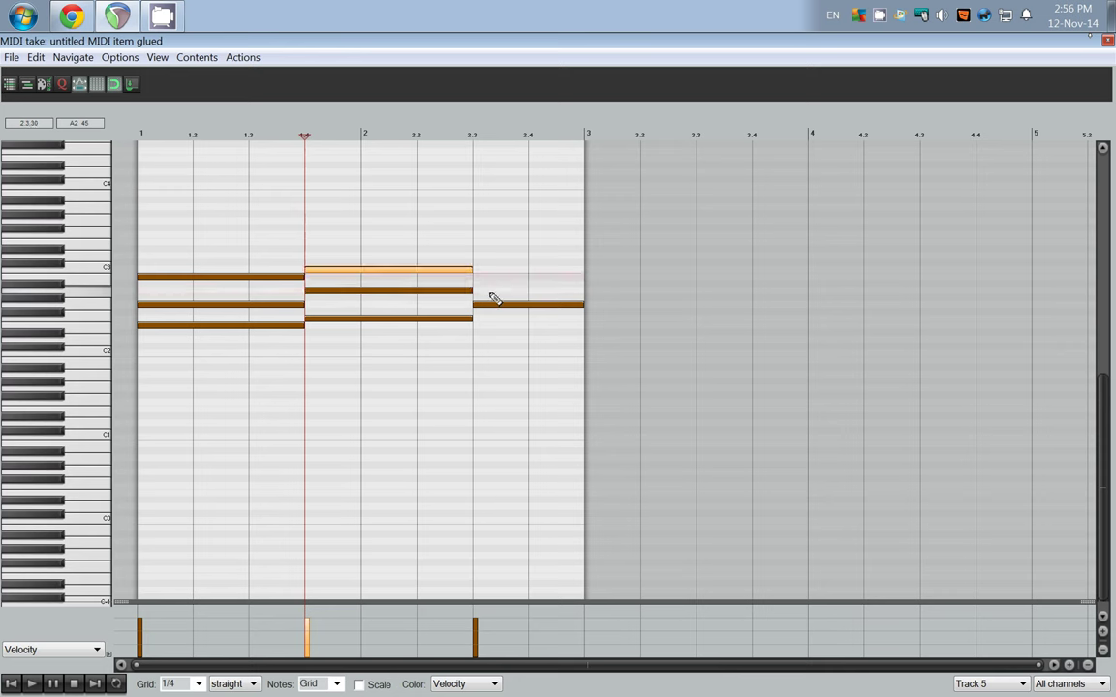
Complete the G major chord from beat 2.3 by adding B2 and D3 notes that last until measure 3.
{"action": "left_click", "coordinate": [484, 277]}
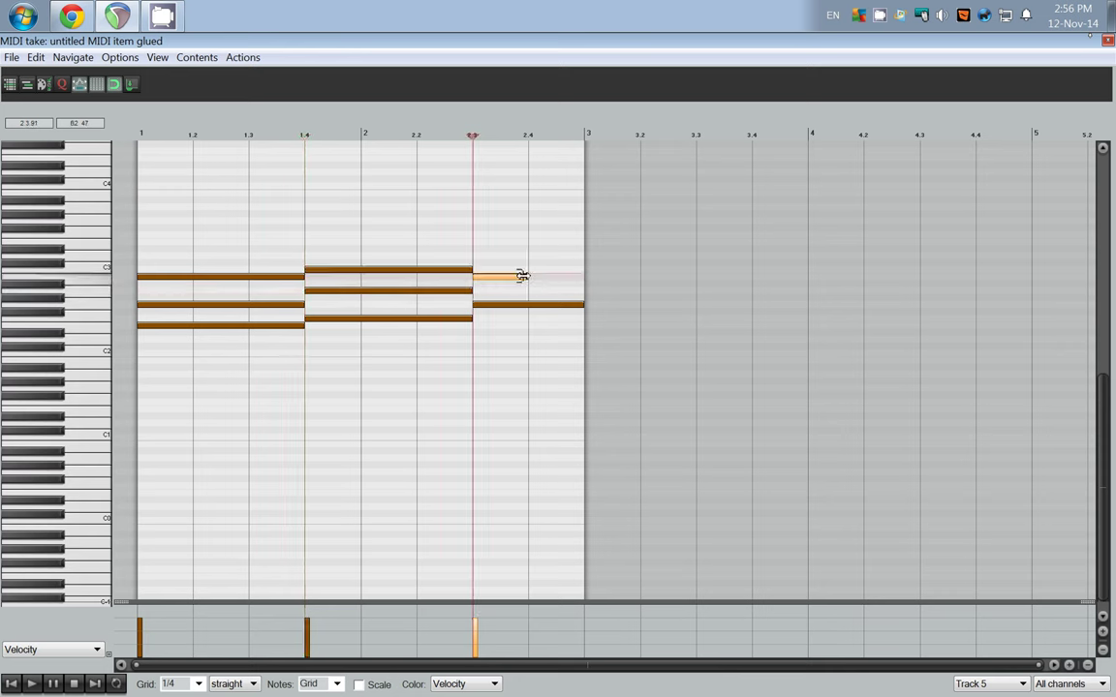
{"action": "left_click_drag", "start_coordinate": [523, 277], "coordinate": [581, 277]}
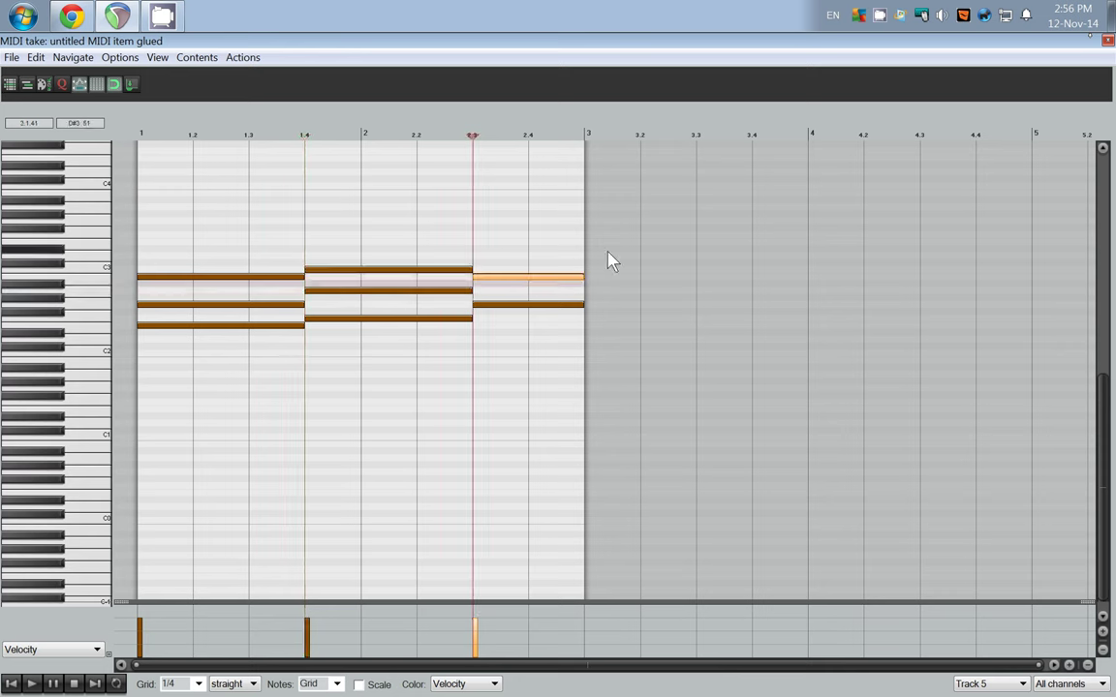
{"action": "left_click", "coordinate": [483, 255]}
{"action": "left_click_drag", "start_coordinate": [523, 255], "coordinate": [583, 256]}
{"action": "scroll", "coordinate": [554, 378], "scroll_direction": "down", "scroll_amount": 1}
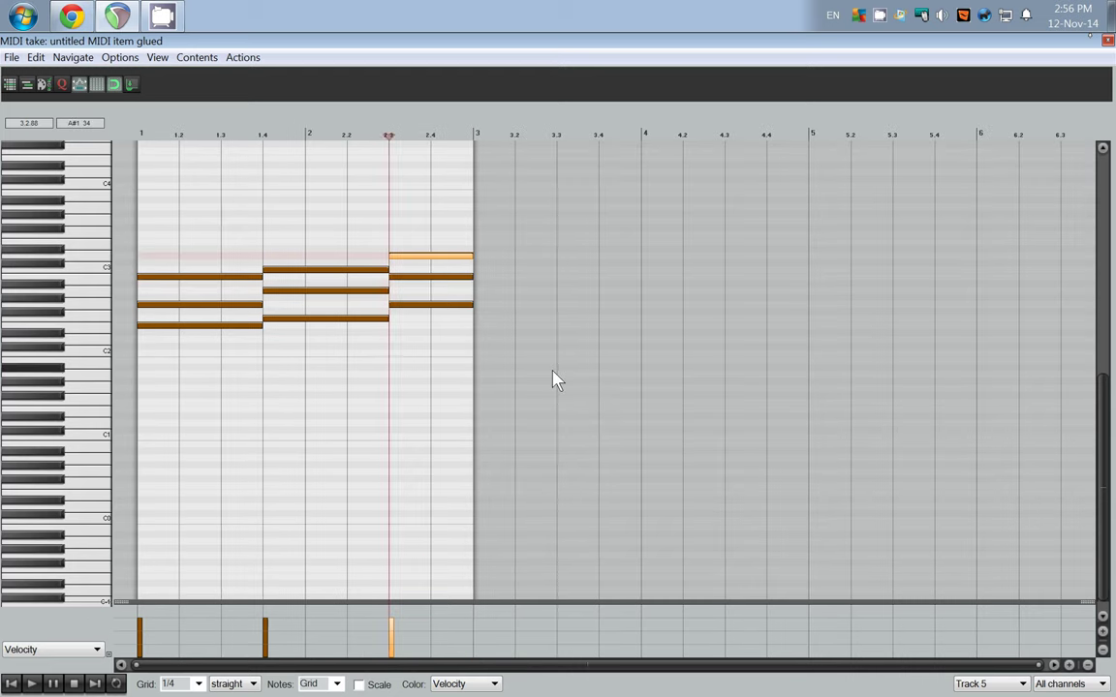
Play the chords with the bassline and melody from the start, close the MIDI editor, and stop playback.
{"action": "key", "text": "Home"}
{"action": "key", "text": "space"}
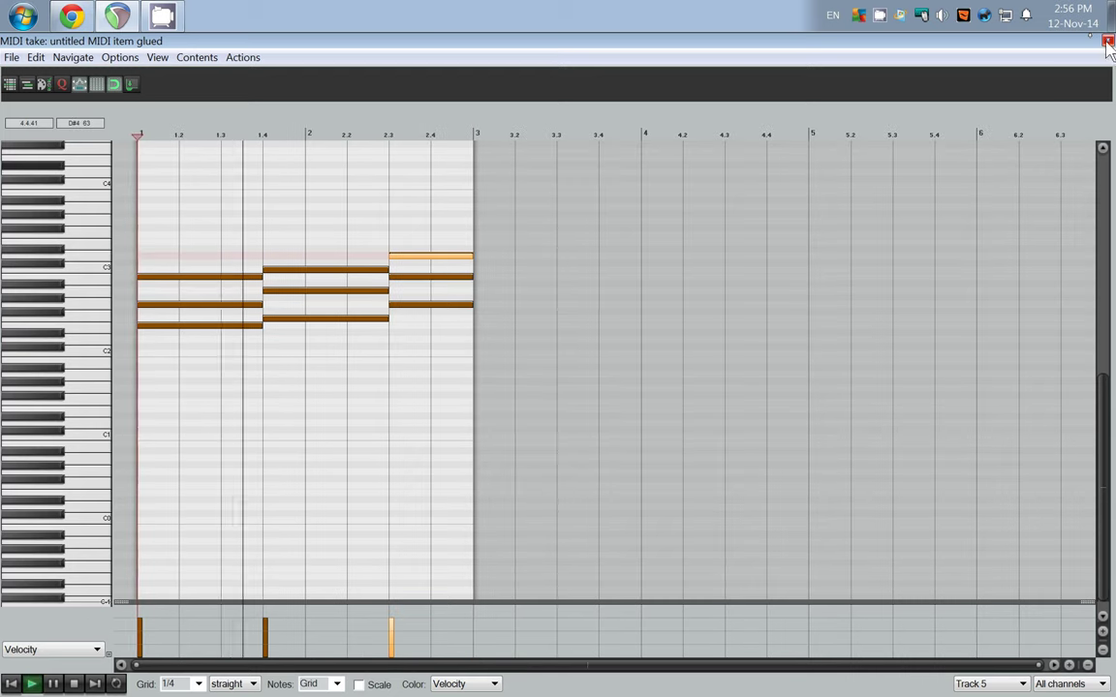
{"action": "key", "text": "Escape"}
{"action": "scroll", "coordinate": [600, 330], "scroll_direction": "down", "scroll_amount": 2}
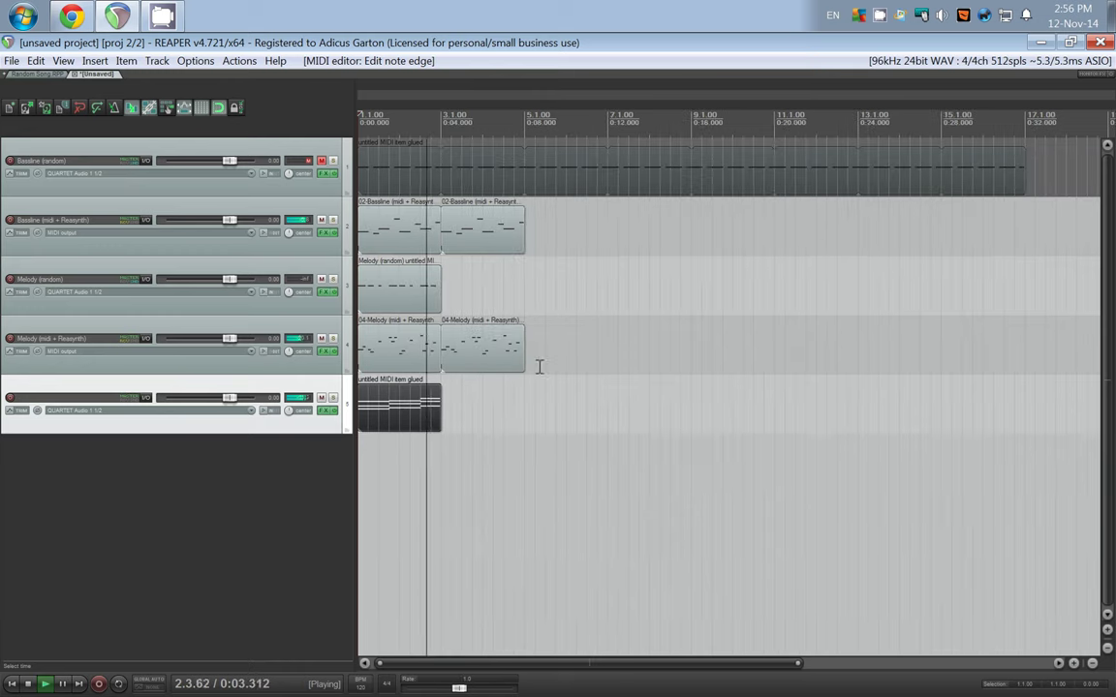
{"action": "key", "text": "space"}
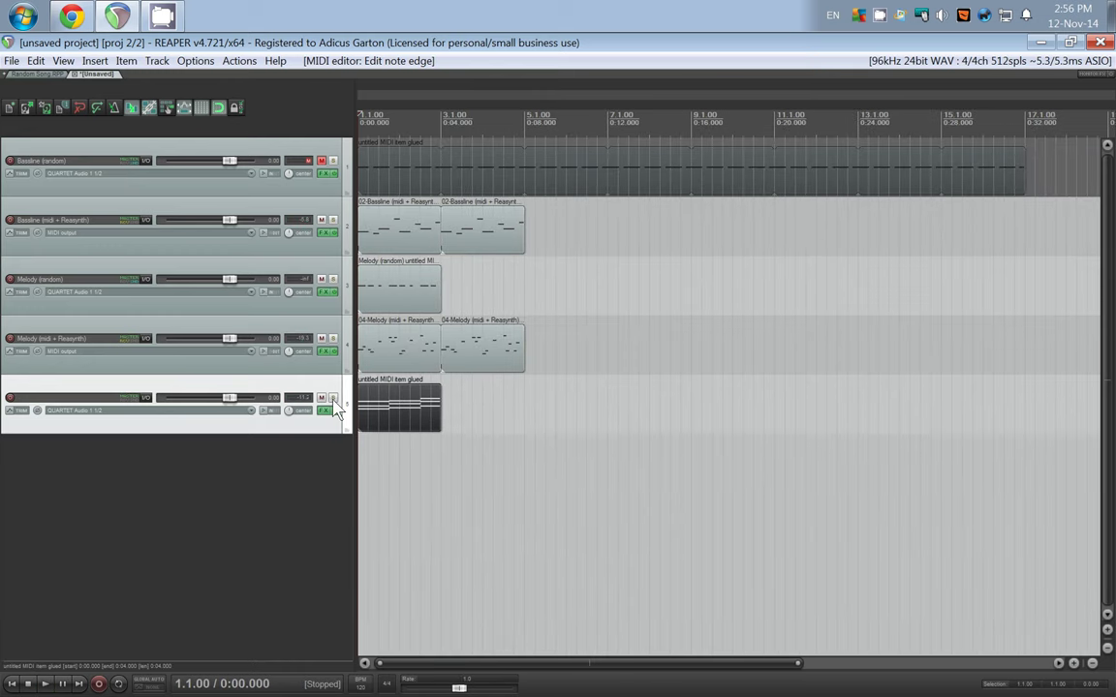
Solo the chord track, play it from the start, and stop playback.
{"action": "key", "text": "F6"}
{"action": "key", "text": "space"}
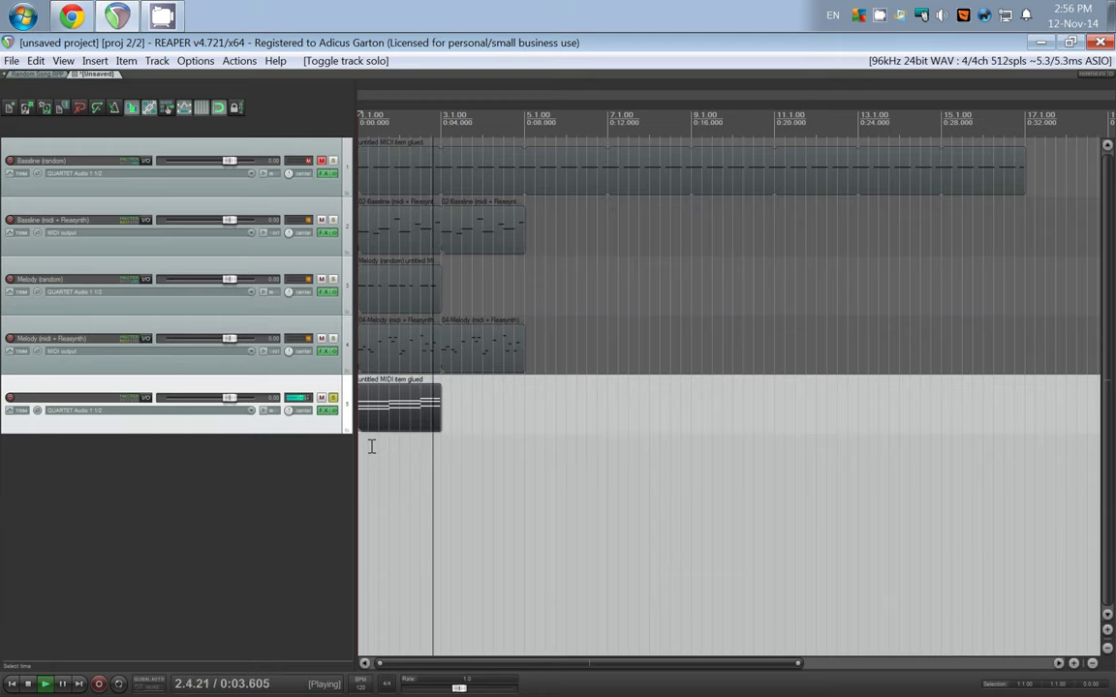
{"action": "key", "text": "space"}
Extend the chord item to measure 5, move all its notes up so the lowest one sits on C4, and close the MIDI editor.
{"action": "left_click_drag", "start_coordinate": [441, 403], "coordinate": [523, 403]}
{"action": "double_click", "coordinate": [423, 411]}
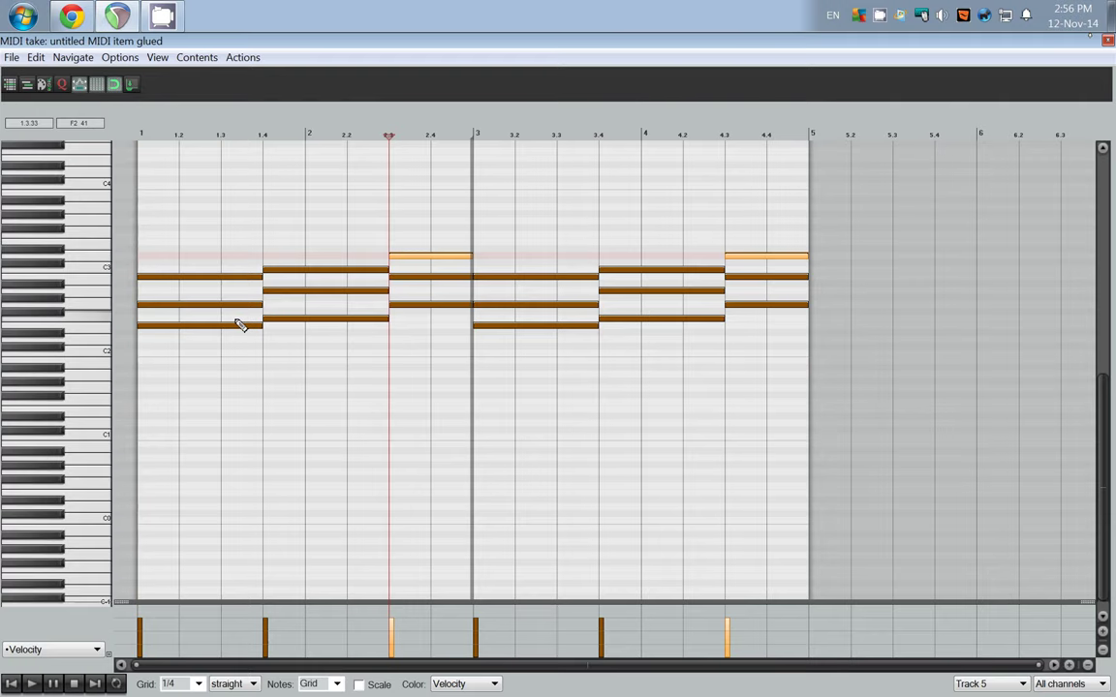
{"action": "key", "text": "ctrl+a"}
{"action": "scroll", "coordinate": [241, 325], "scroll_direction": "down", "scroll_amount": 3}
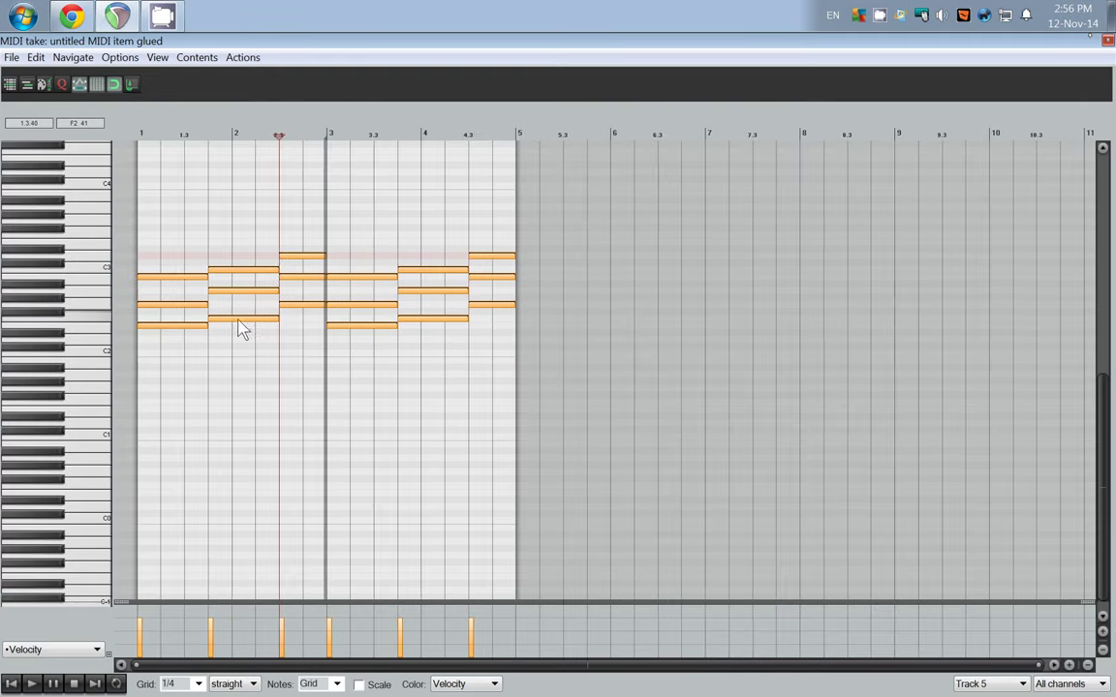
{"action": "left_click", "coordinate": [186, 327]}
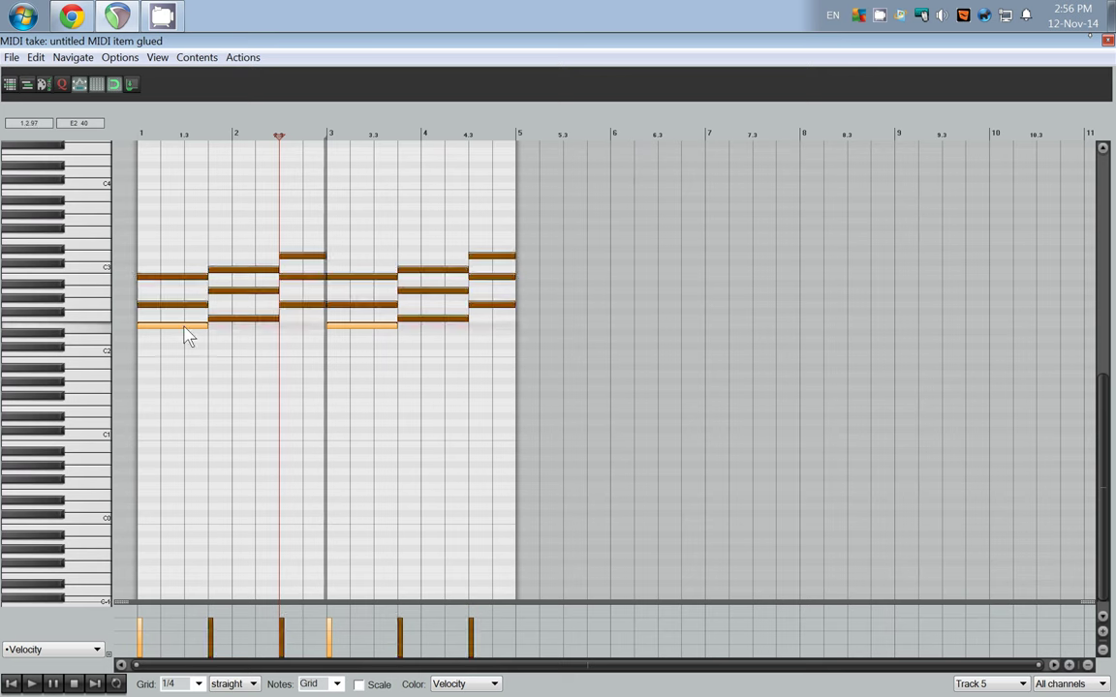
{"action": "key", "text": "ctrl+a"}
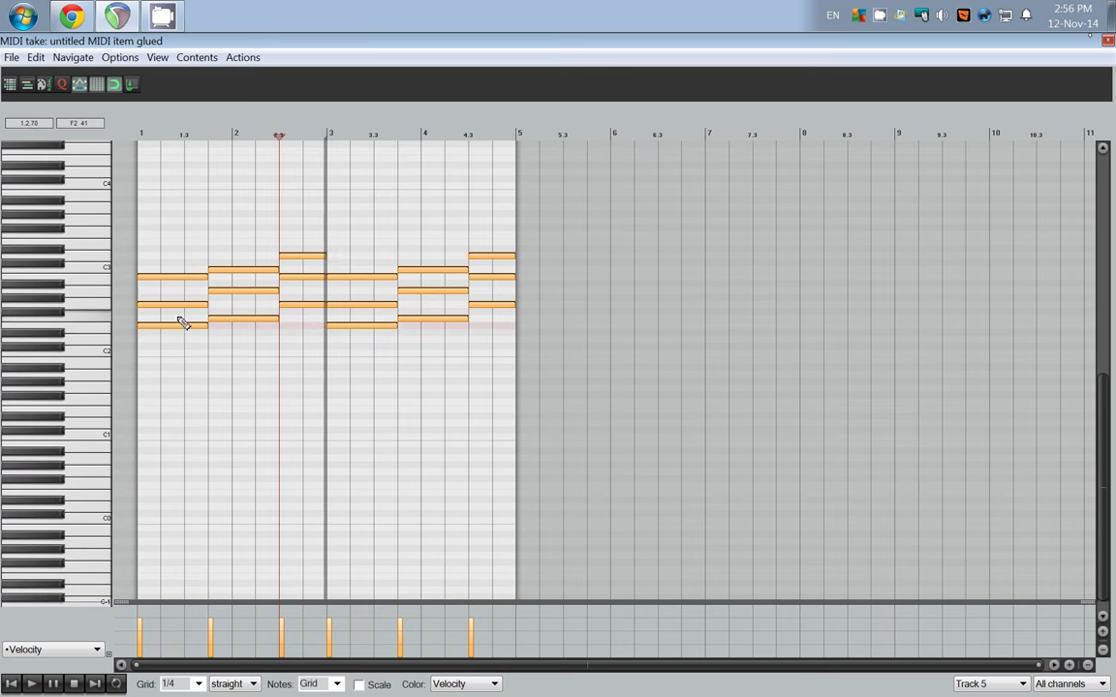
{"action": "left_click_drag", "start_coordinate": [176, 333], "coordinate": [179, 194]}
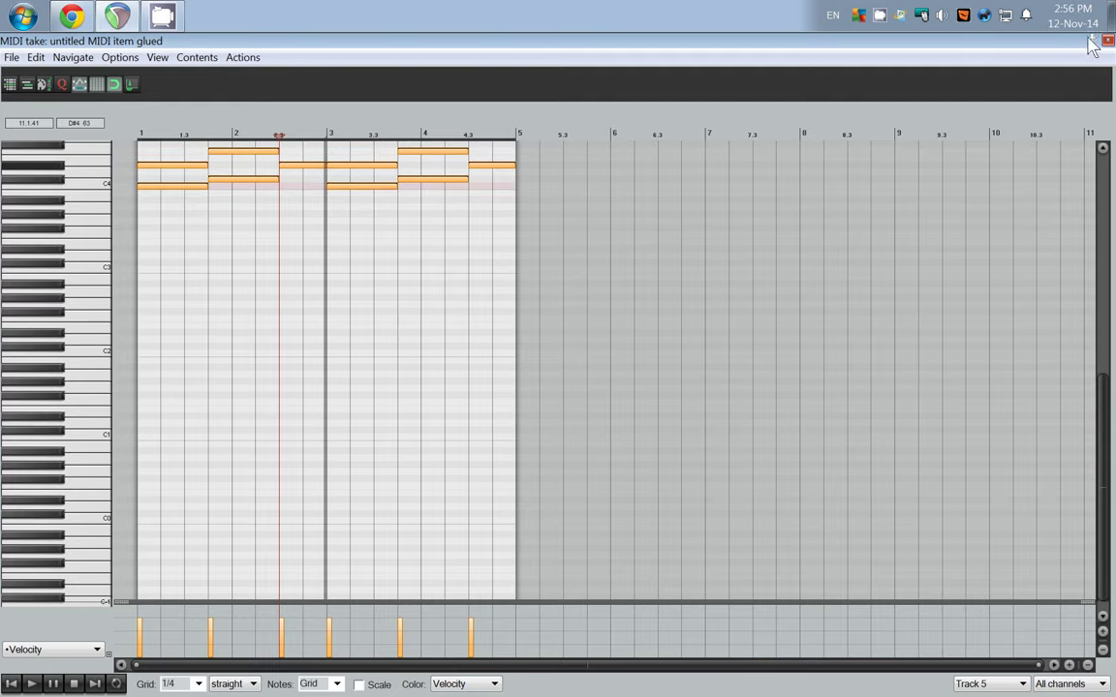
{"action": "key", "text": "Escape"}
Play the soloed chord track from the start, stop playback, and unsolo the track.
{"action": "key", "text": "Home"}
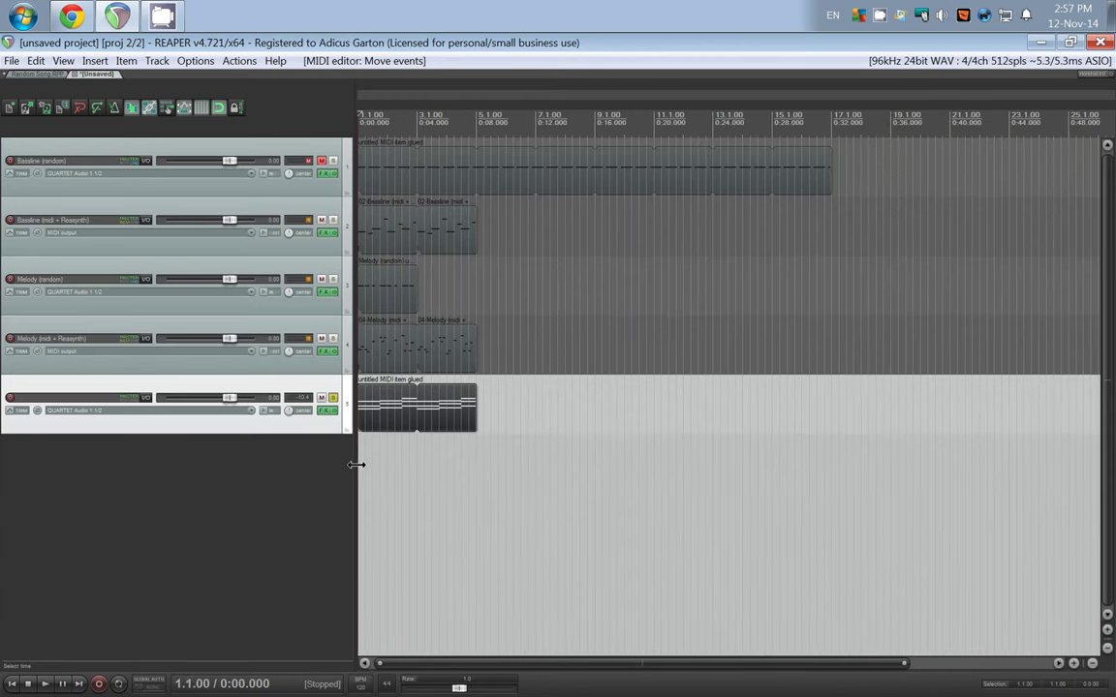
{"action": "key", "text": "space"}
{"action": "scroll", "coordinate": [410, 480], "scroll_direction": "up", "scroll_amount": 4}
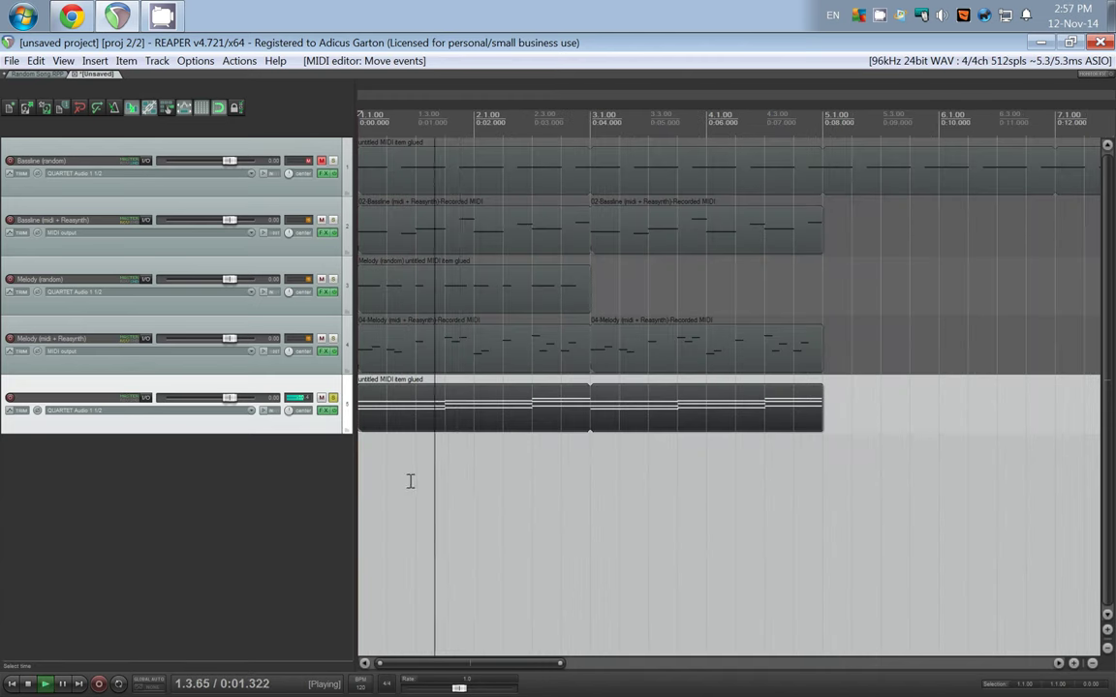
{"action": "key", "text": "space"}
{"action": "left_click", "coordinate": [335, 399]}
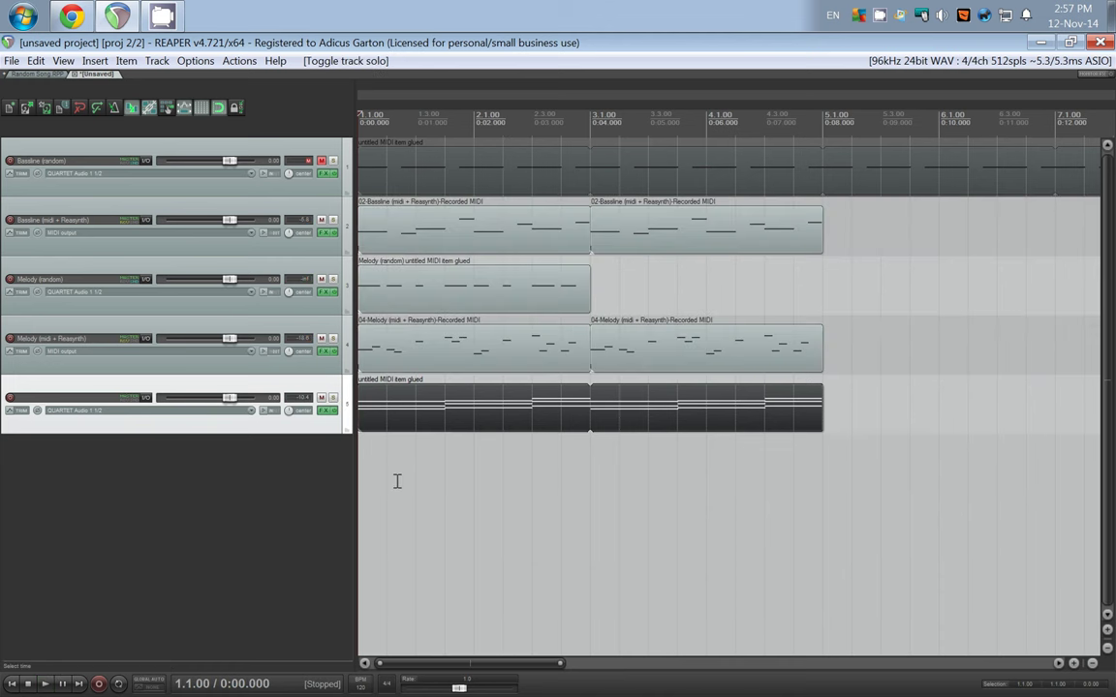
Add the JS MIDI/midi_arp effect to the chord track and place it before ReaSynth in the FX chain.
{"action": "scroll", "coordinate": [421, 441], "scroll_direction": "down", "scroll_amount": 2}
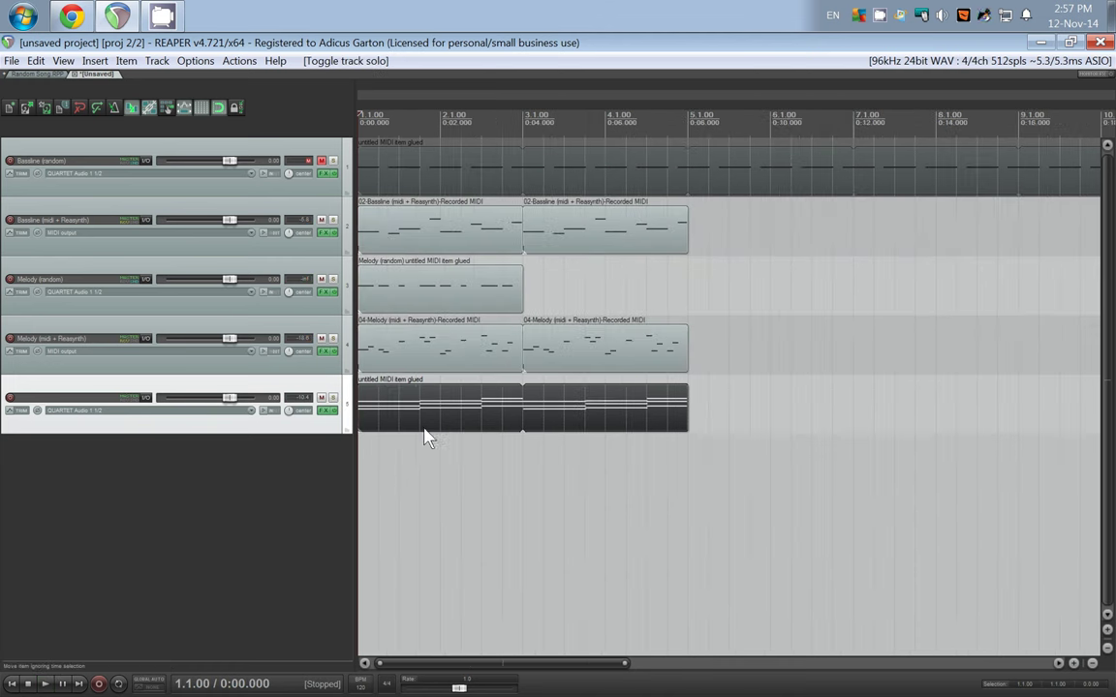
{"action": "left_click", "coordinate": [327, 412]}
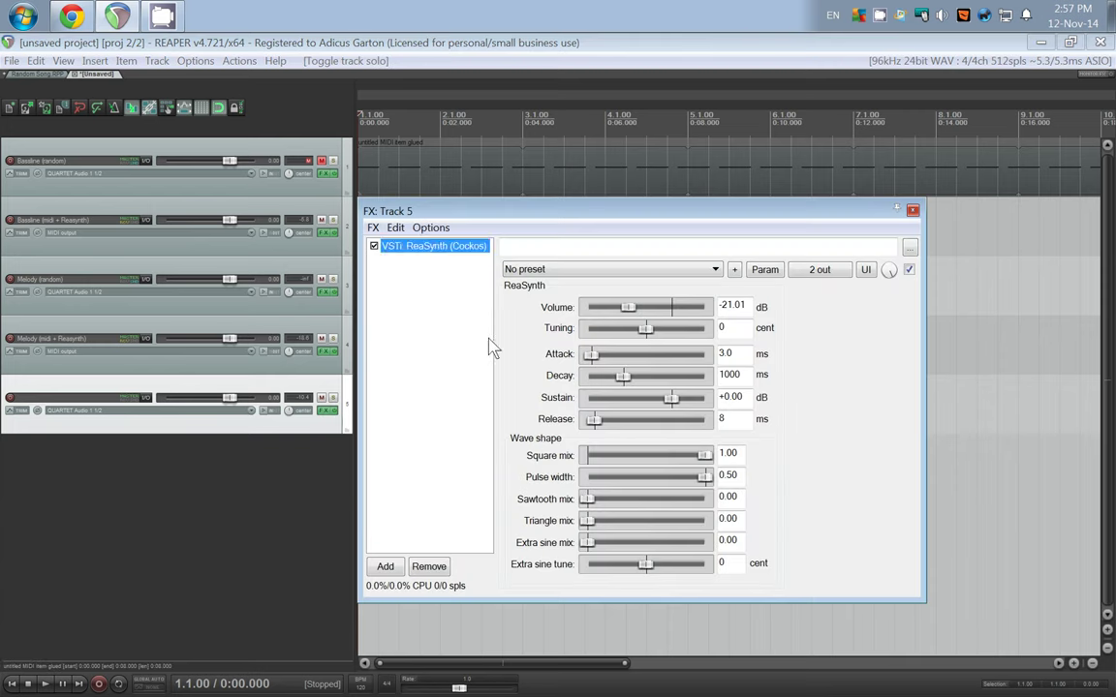
{"action": "double_click", "coordinate": [438, 341]}
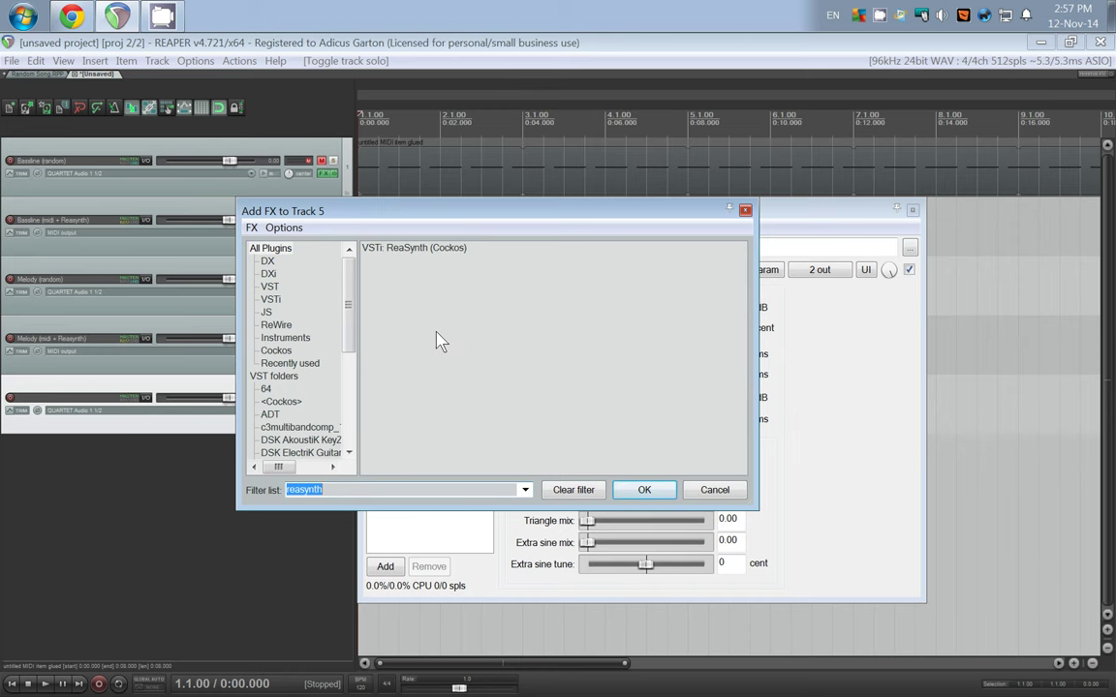
{"action": "type", "text": "arp"}
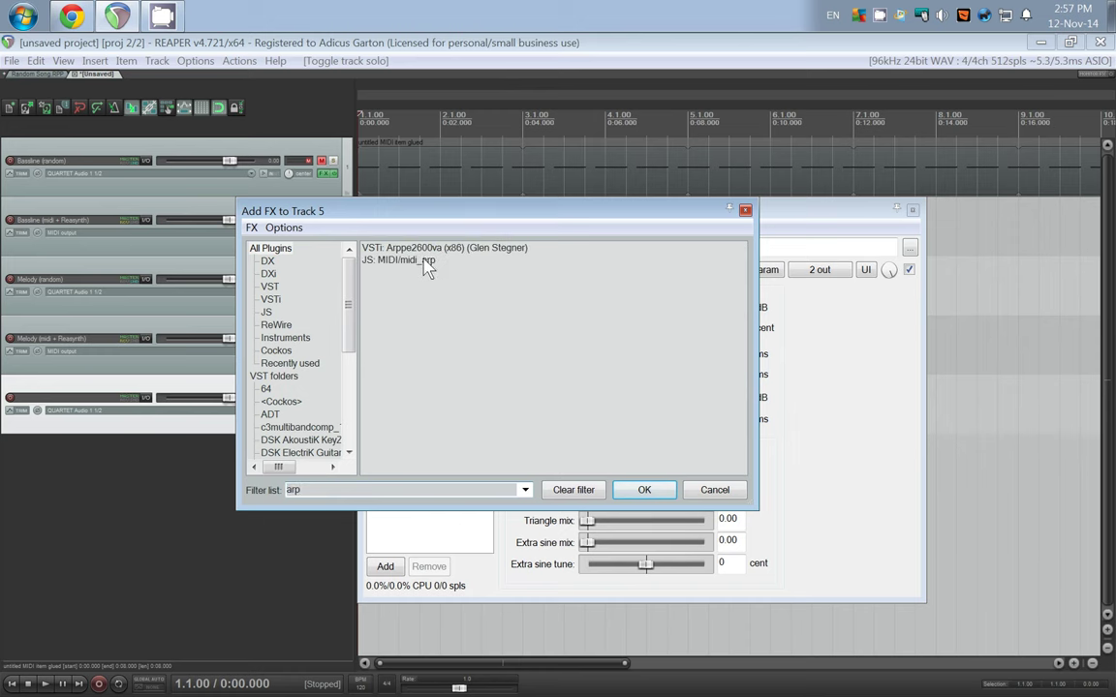
{"action": "double_click", "coordinate": [430, 263]}
{"action": "left_click_drag", "start_coordinate": [430, 264], "coordinate": [436, 246]}
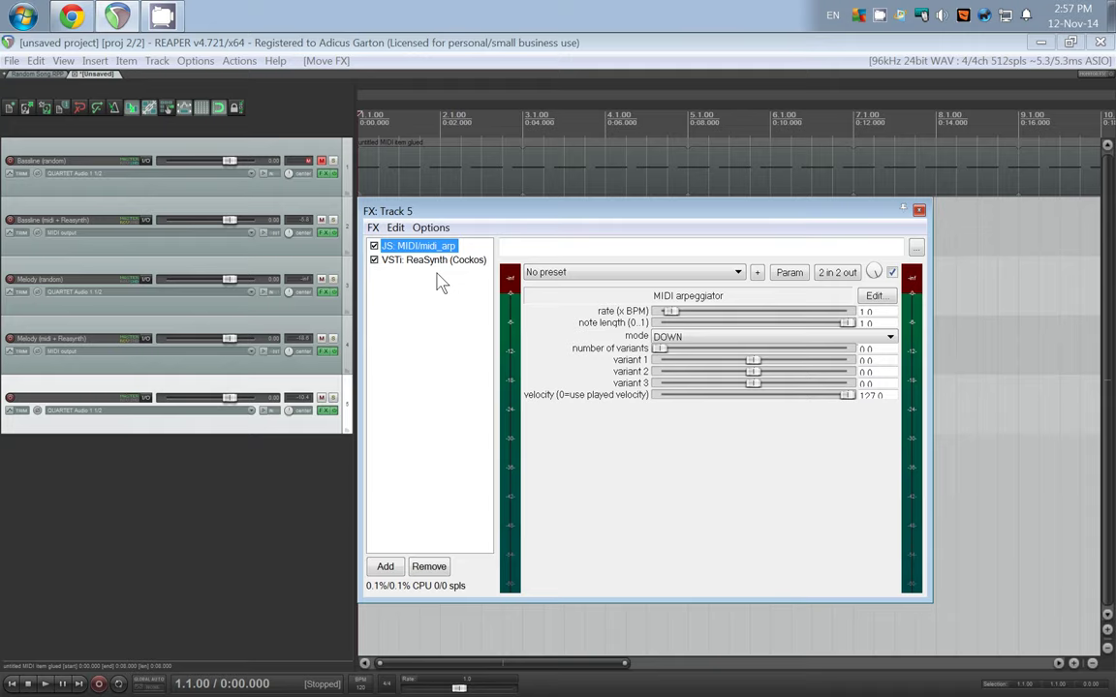
Shift the FX window clear of the chord track's controls, solo that track, and audition the arpeggio from the start.
{"action": "left_click_drag", "start_coordinate": [617, 211], "coordinate": [365, 200]}
{"action": "left_click", "coordinate": [332, 398]}
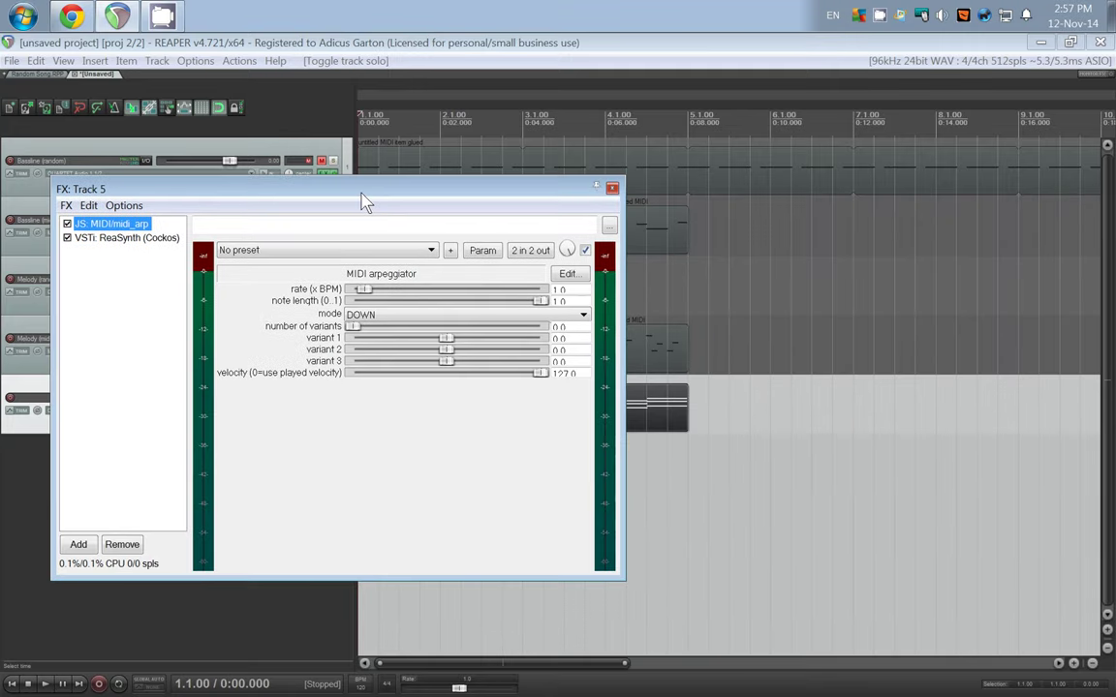
{"action": "key", "text": "space"}
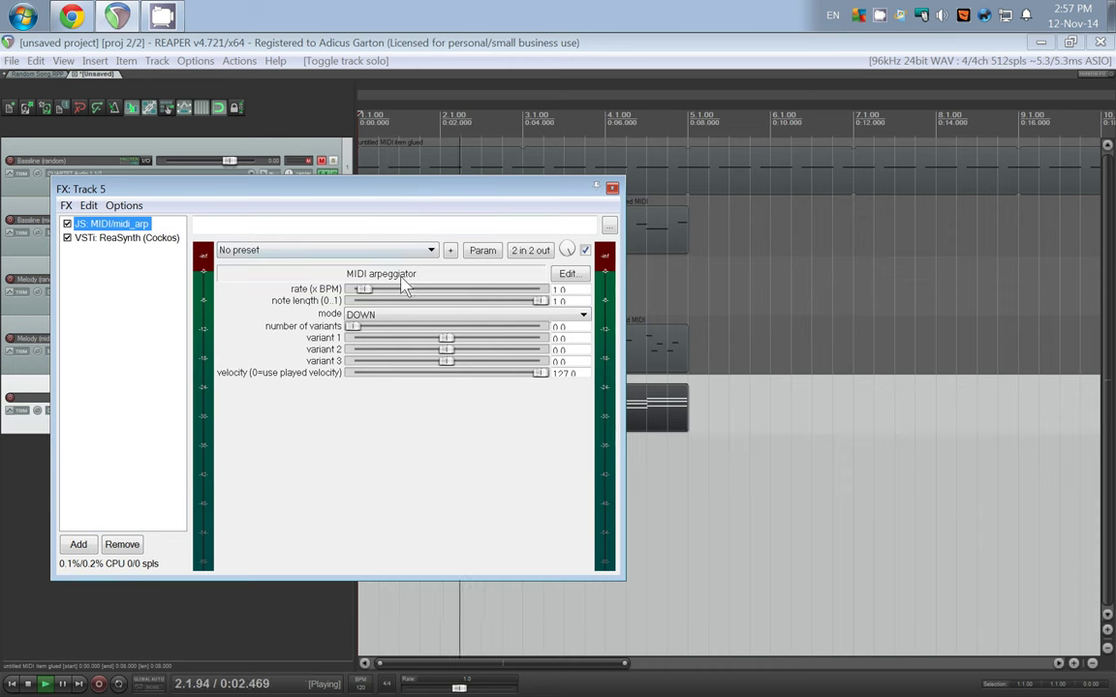
{"action": "key", "text": "space"}
Set the arpeggiator's rate to 2.0 x BPM, play the result, and stop playback.
{"action": "left_click_drag", "start_coordinate": [362, 289], "coordinate": [376, 291]}
{"action": "key", "text": "space"}
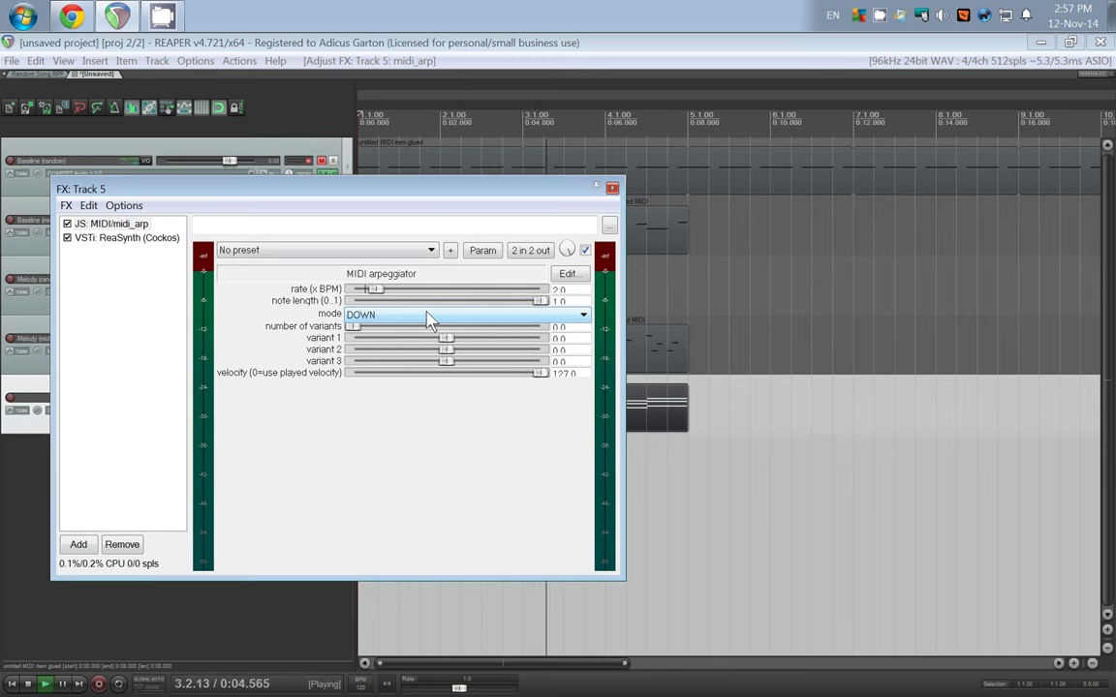
{"action": "key", "text": "space"}
Set the arpeggiator's mode to DOWNALT and shorten its note length, then audition the result and close the FX window.
{"action": "left_click", "coordinate": [430, 315]}
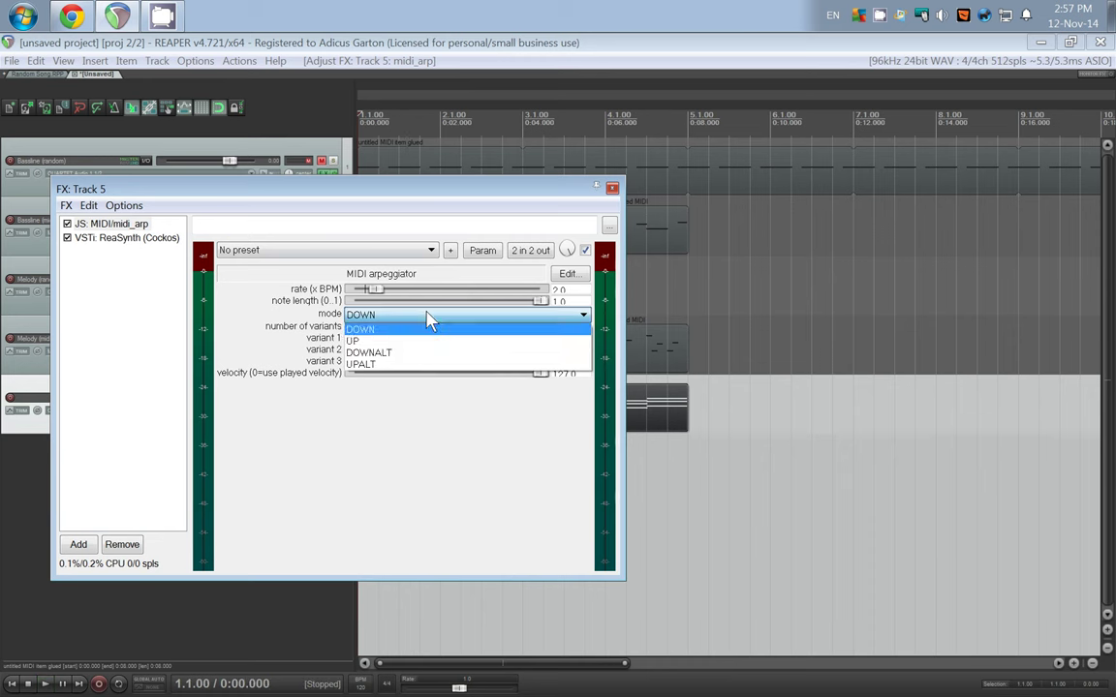
{"action": "left_click", "coordinate": [418, 353]}
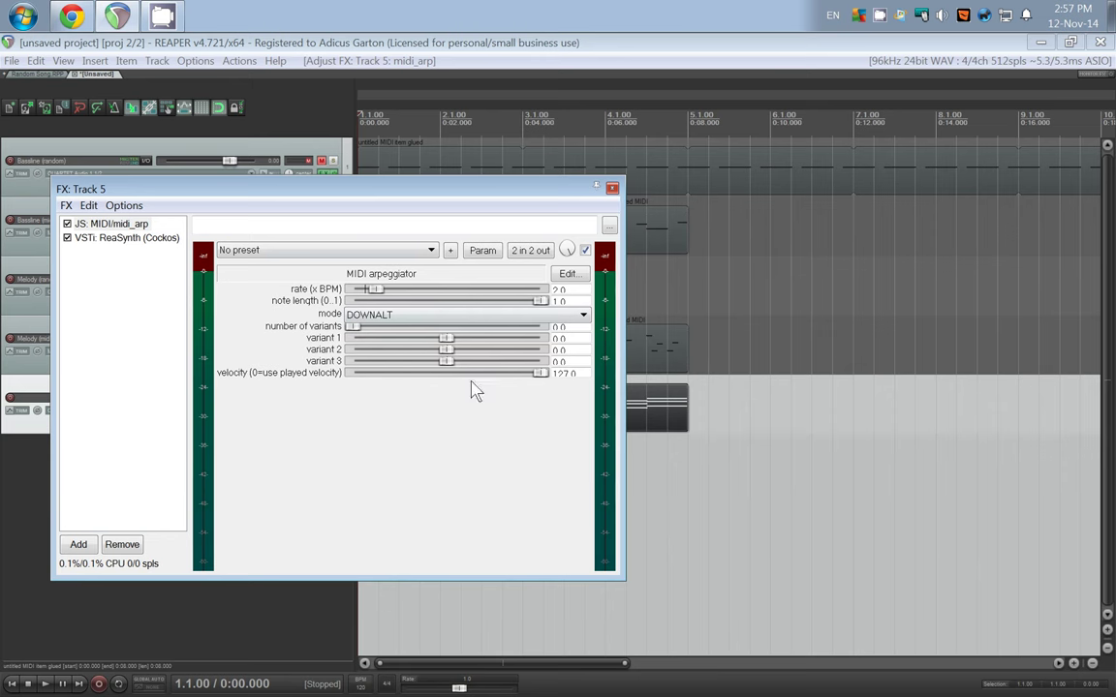
{"action": "left_click_drag", "start_coordinate": [543, 301], "coordinate": [454, 308]}
{"action": "key", "text": "space"}
{"action": "left_click", "coordinate": [612, 186]}
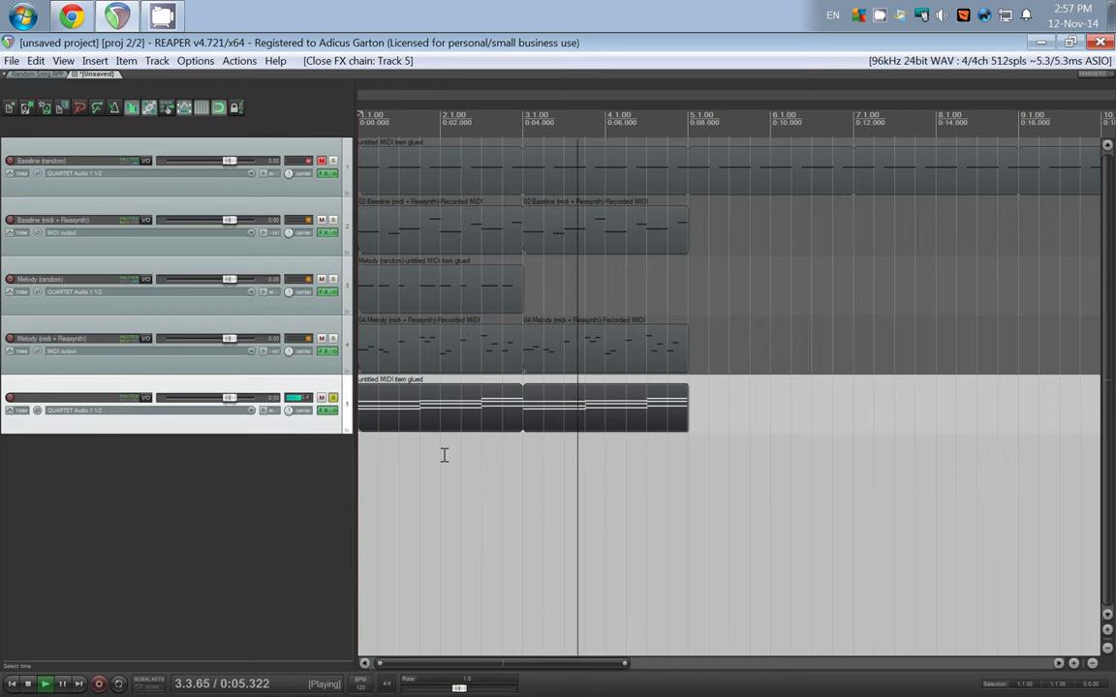
{"action": "key", "text": "space"}
Unsolo the chord track, mute the Melody (random) track, and play the full arrangement from the start.
{"action": "left_click", "coordinate": [334, 400]}
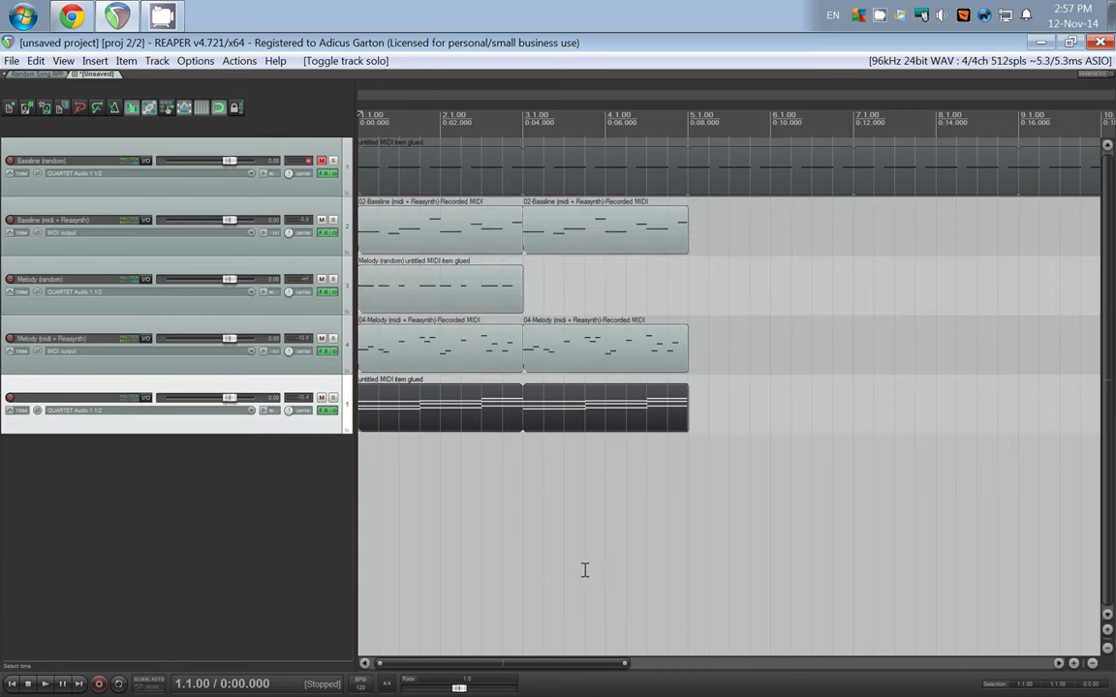
{"action": "scroll", "coordinate": [582, 565], "scroll_direction": "down", "scroll_amount": 2}
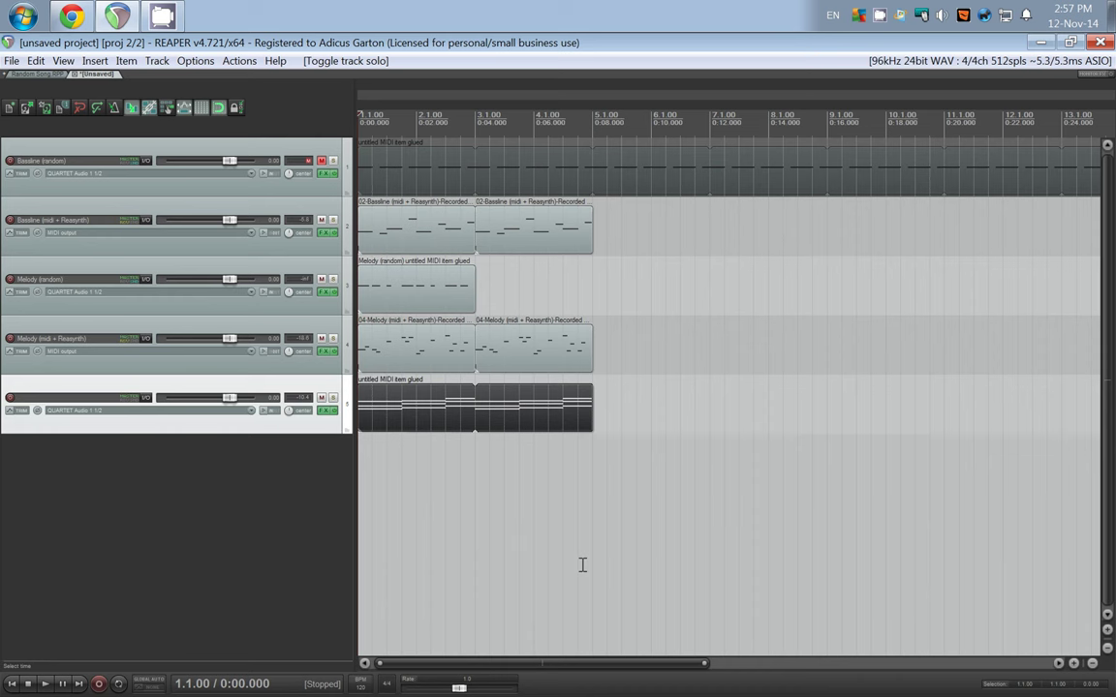
{"action": "left_click", "coordinate": [321, 280]}
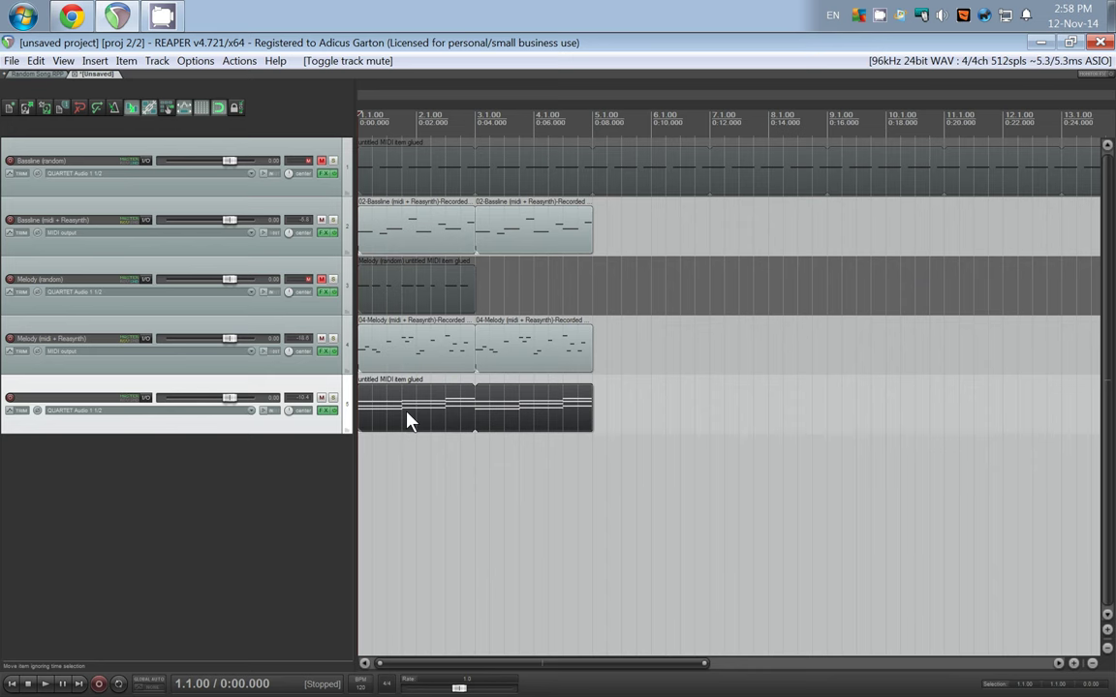
{"action": "key", "text": "space"}
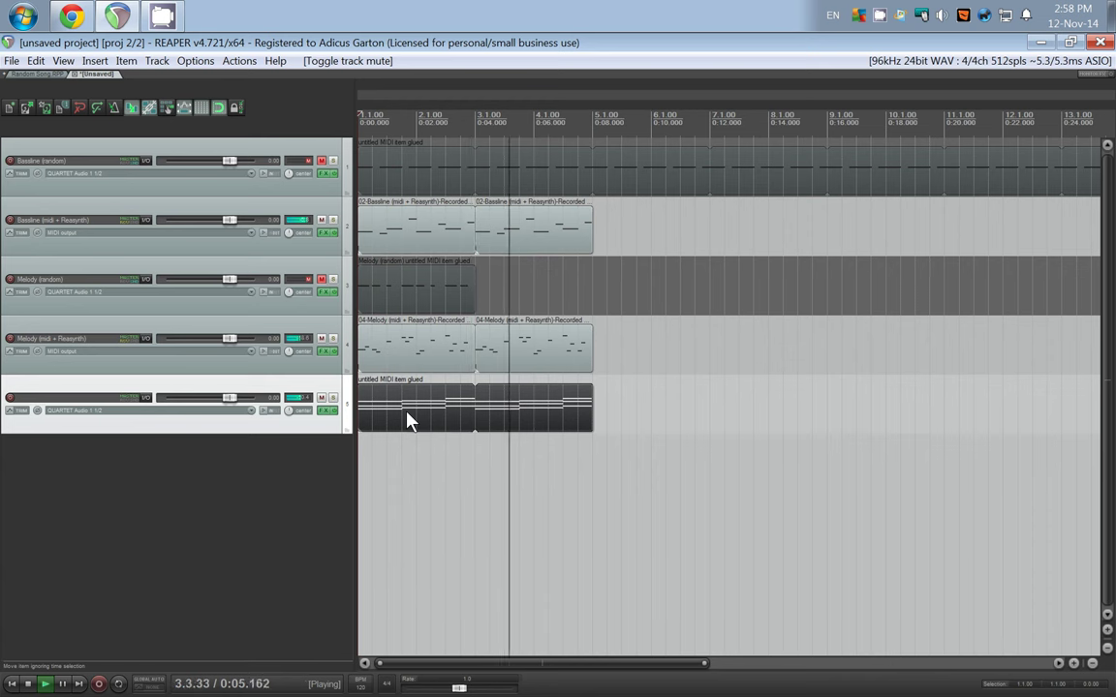
{"action": "key", "text": "space"}
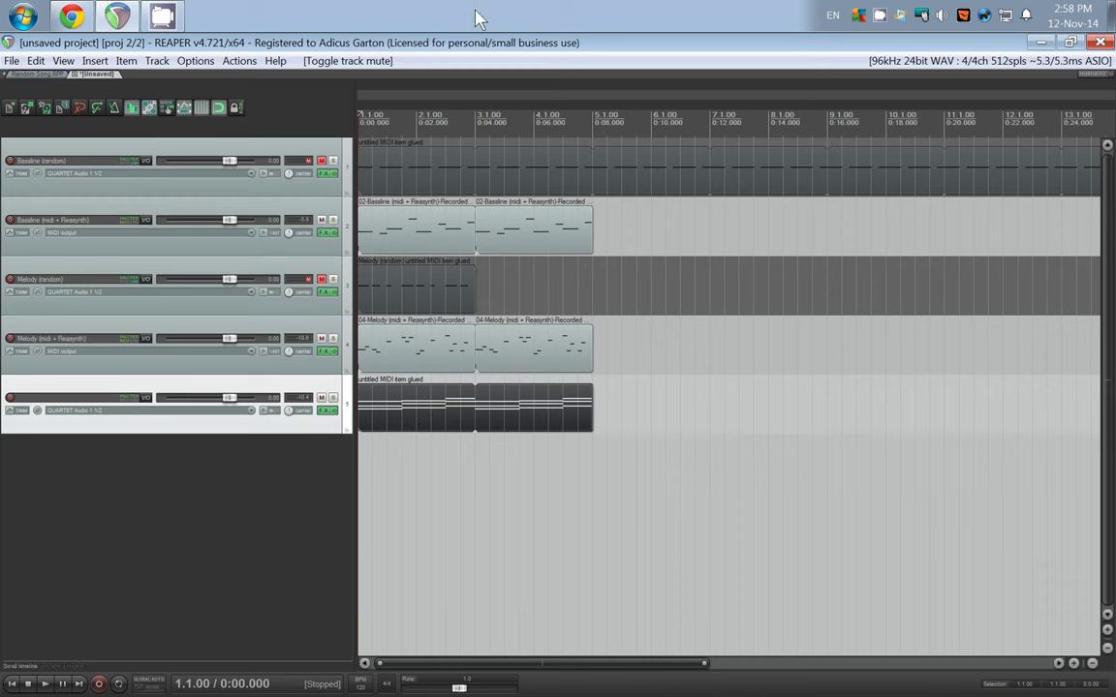
Close the CamStudio window.
{"action": "left_click", "coordinate": [222, 29]}
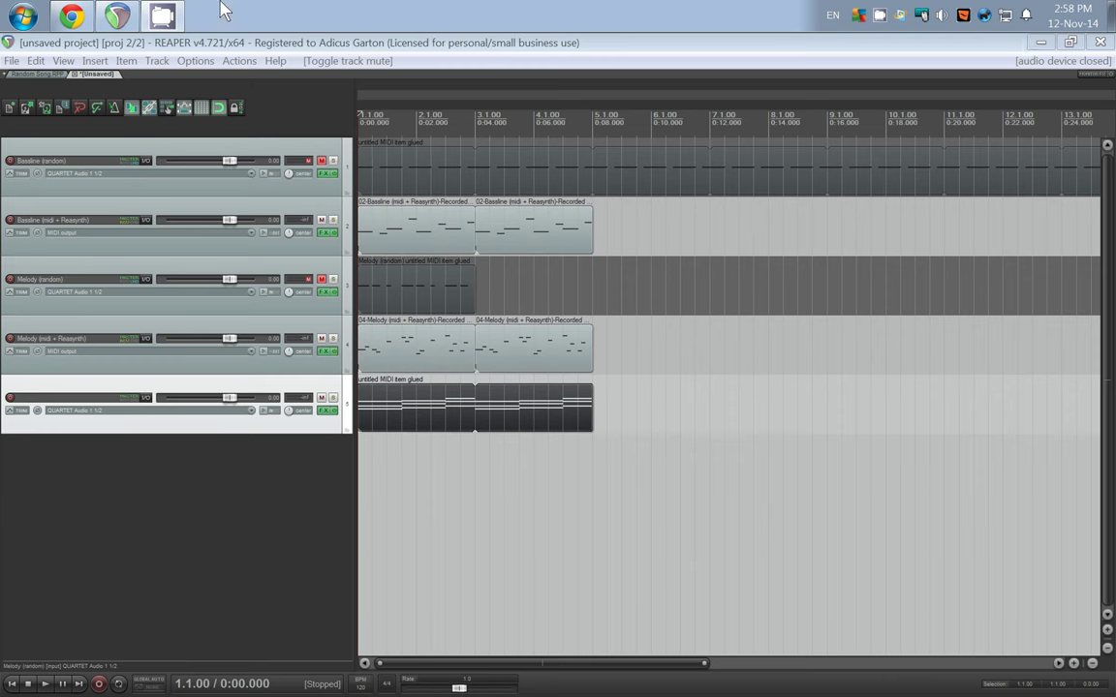
{"action": "left_click", "coordinate": [161, 15]}
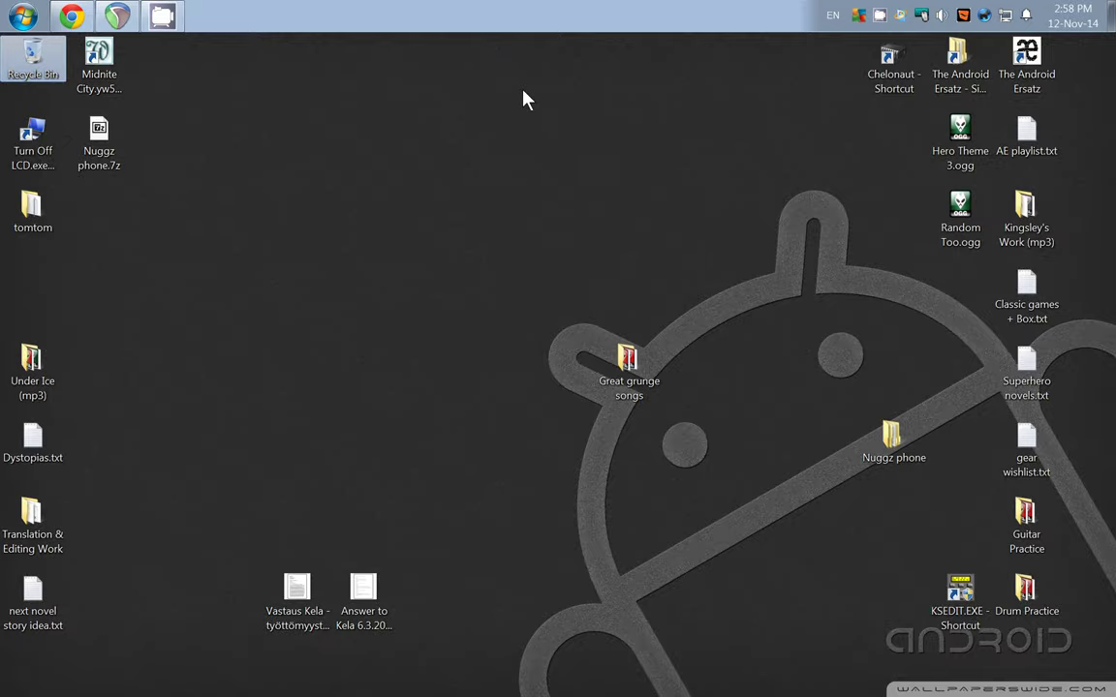
{"action": "right_click", "coordinate": [165, 13]}
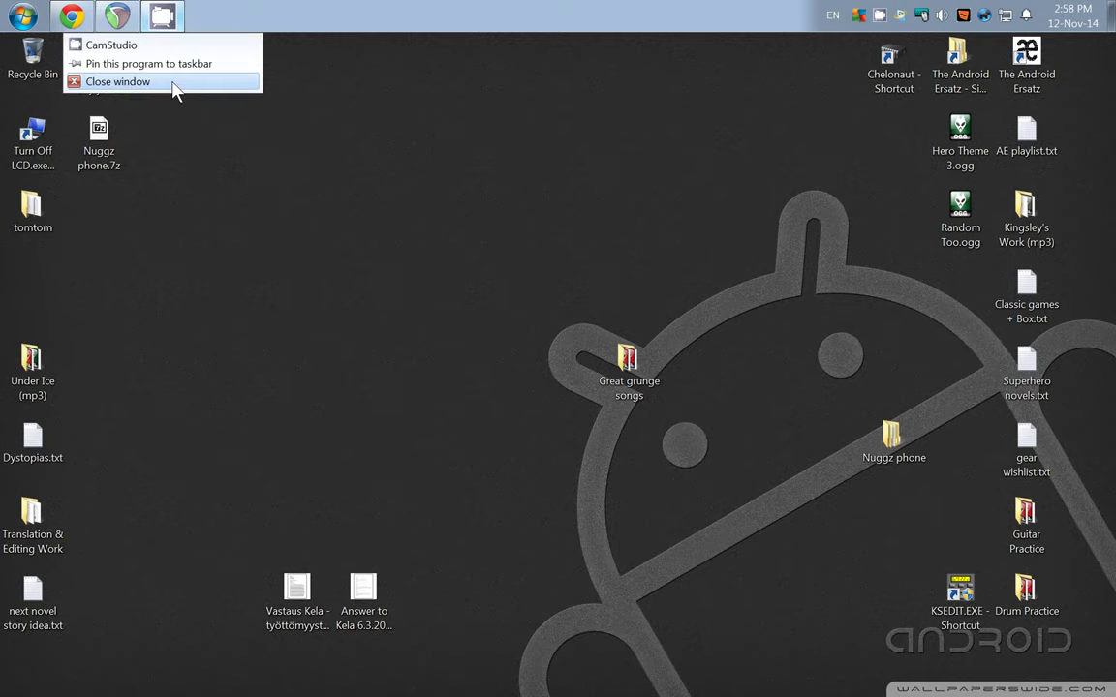
{"action": "left_click", "coordinate": [175, 81]}
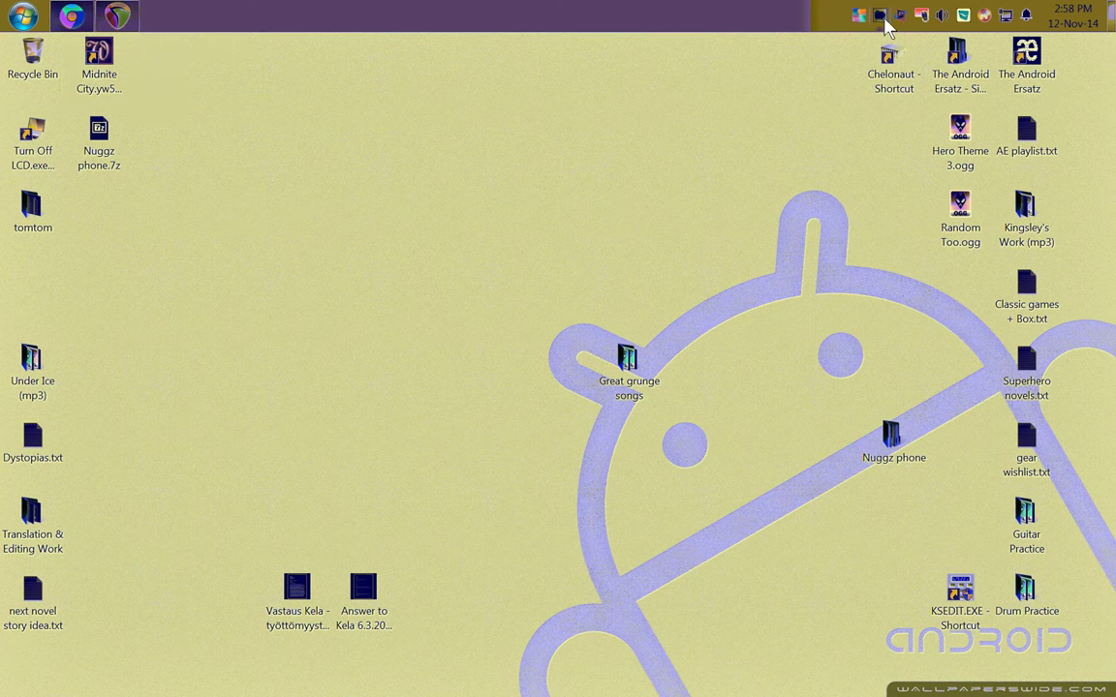